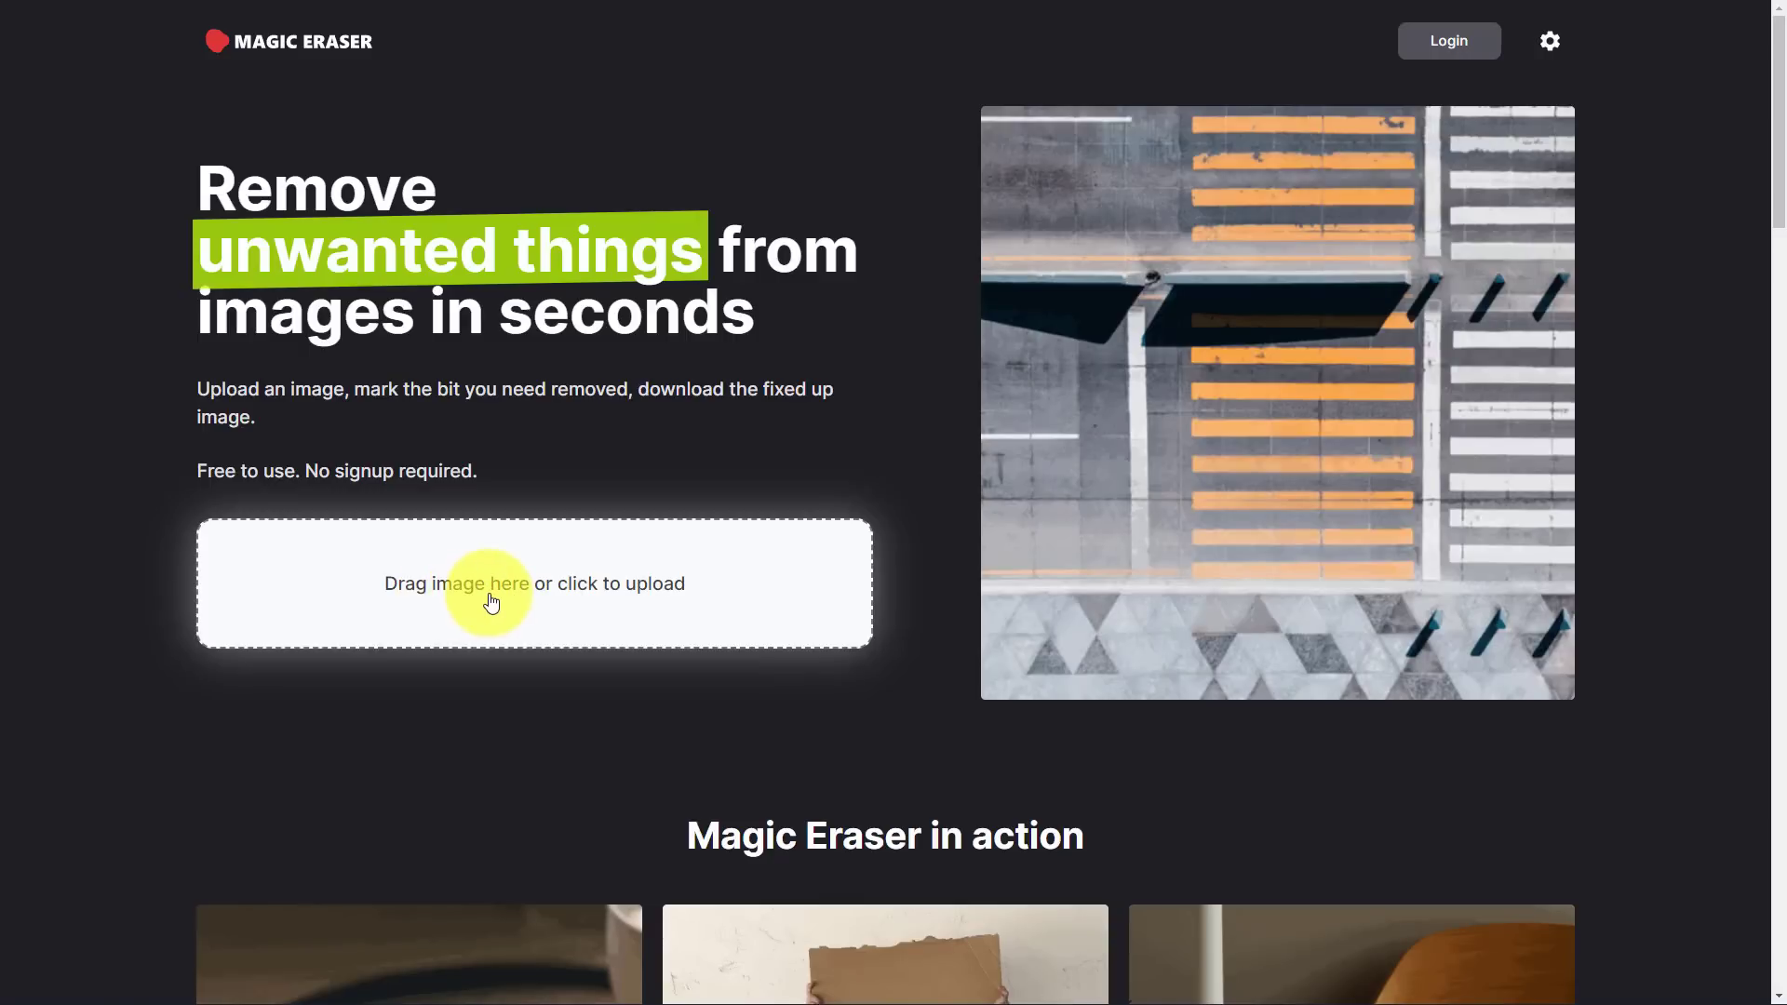
Upload the pexels café photo of a woman with a laptop from Downloads into Magic Eraser.
{"action": "left_click", "coordinate": [491, 603]}
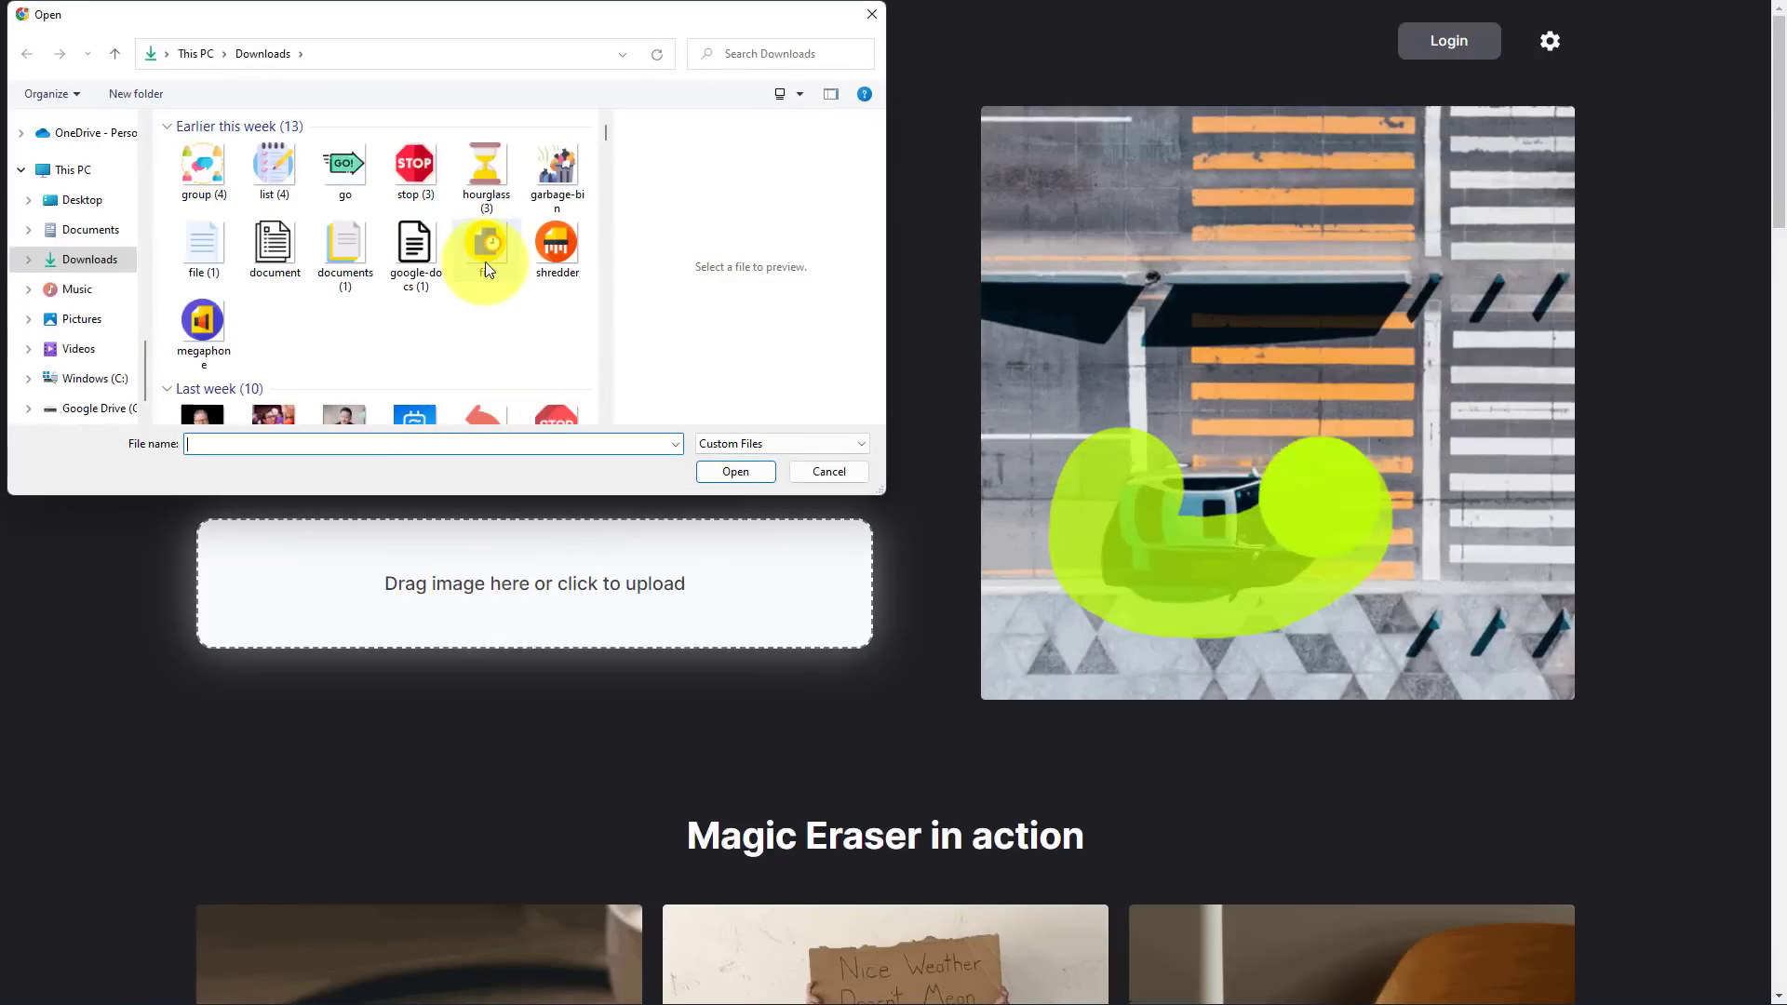
{"action": "double_click", "coordinate": [557, 247]}
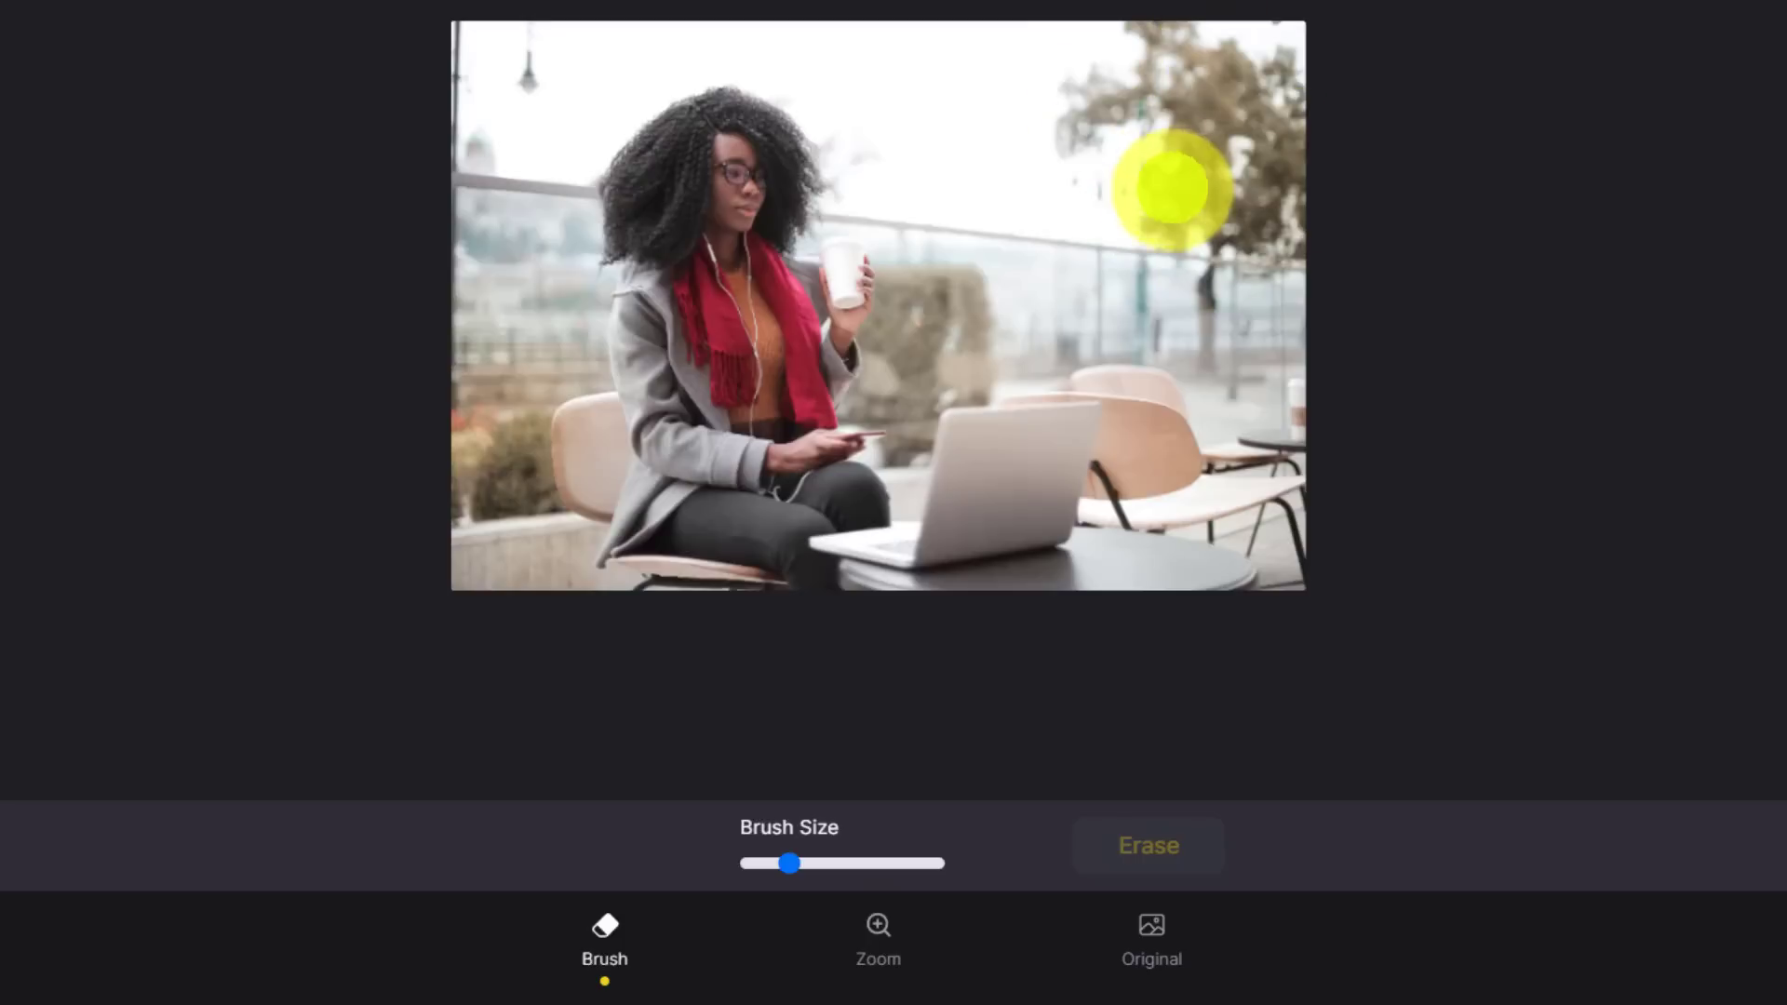
Brush over the upper-right tree and the top edge, then erase them to leave plain sky.
{"action": "mouse_move", "coordinate": [1082, 74]}
{"action": "left_mouse_down"}
{"action": "mouse_move", "coordinate": [1205, 353]}
{"action": "mouse_move", "coordinate": [1242, 237]}
{"action": "left_mouse_up"}
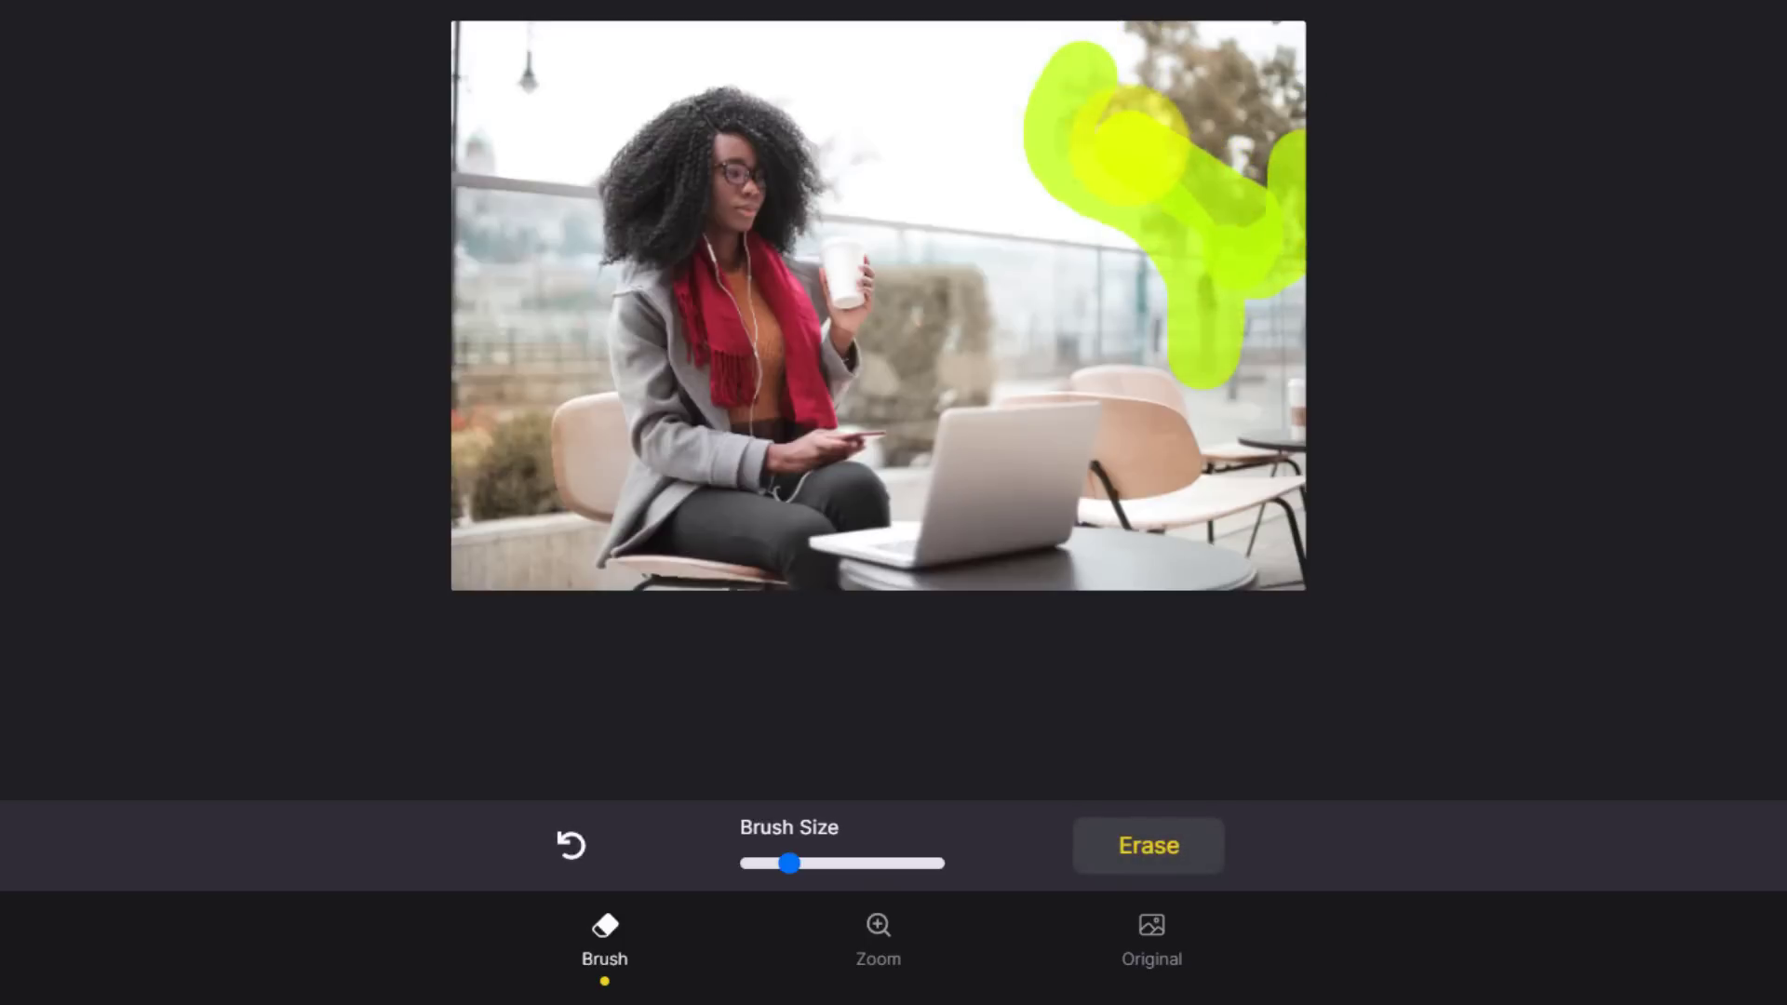
{"action": "left_click_drag", "start_coordinate": [1157, 38], "coordinate": [1236, 38]}
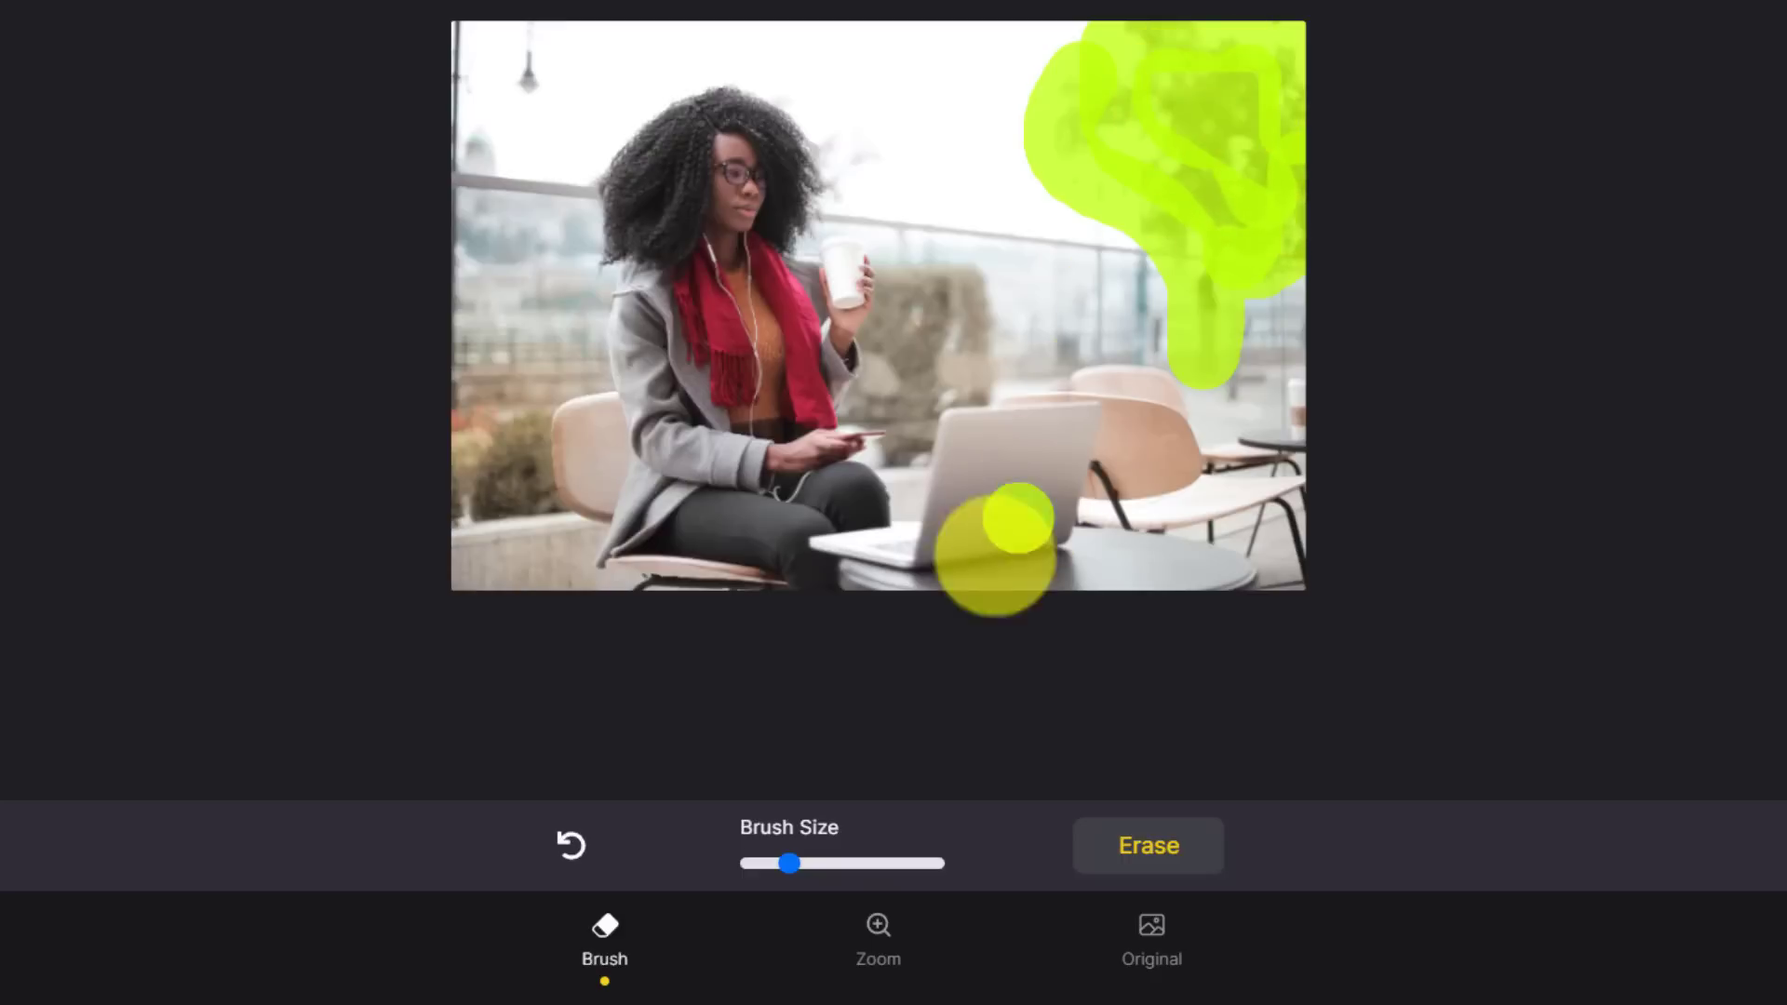
{"action": "left_click", "coordinate": [1171, 855]}
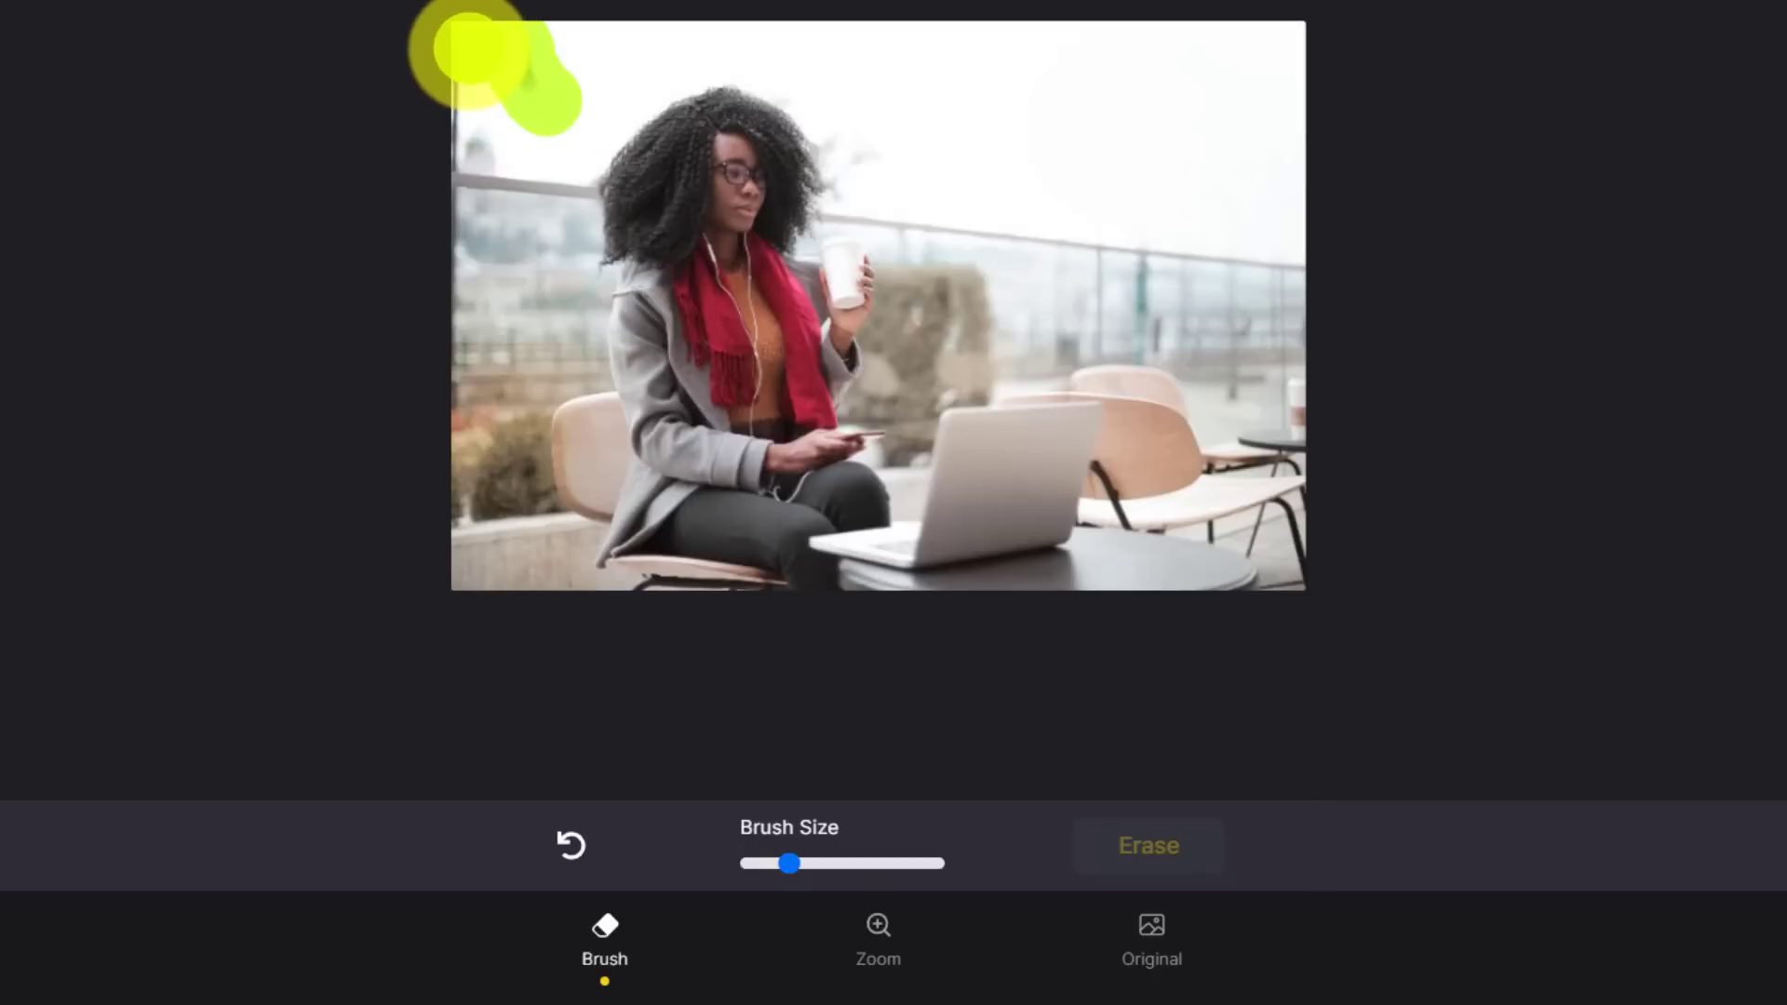
Erase the marked lamp post and building at the photo's top-left corner.
{"action": "left_click", "coordinate": [1144, 858]}
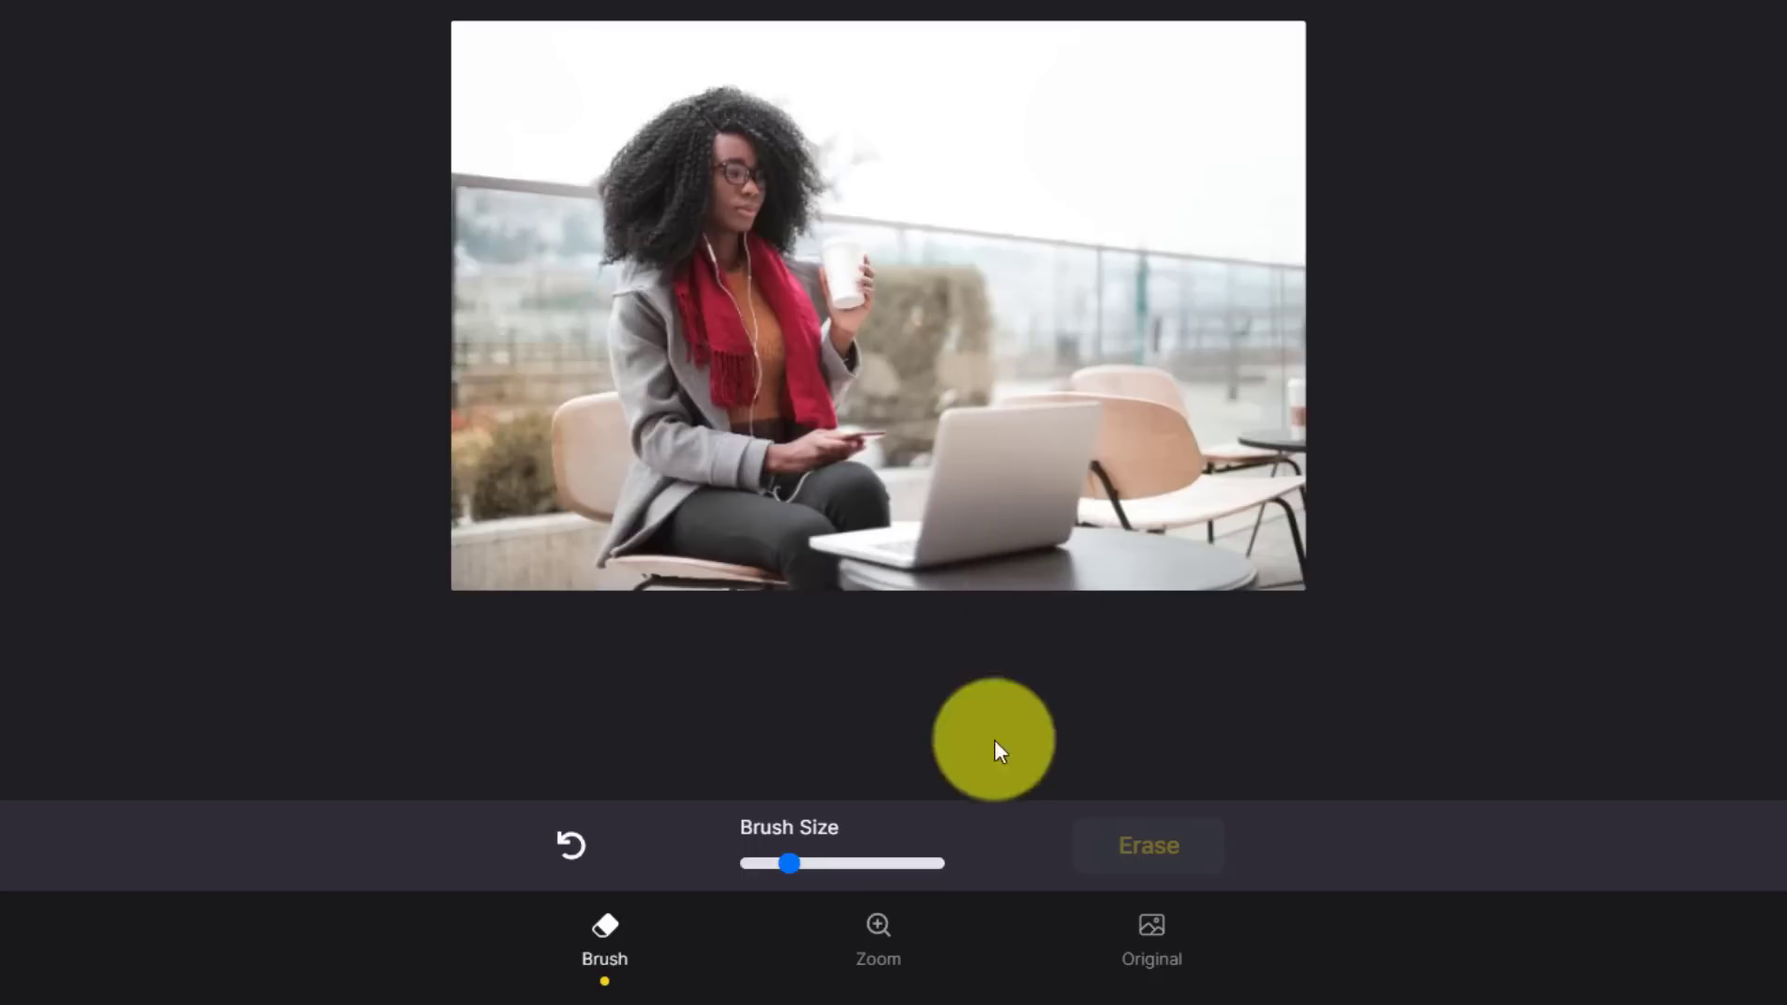
Undo the lamp post removal, re-mark the top-left corner and erase it again.
{"action": "left_click", "coordinate": [579, 852]}
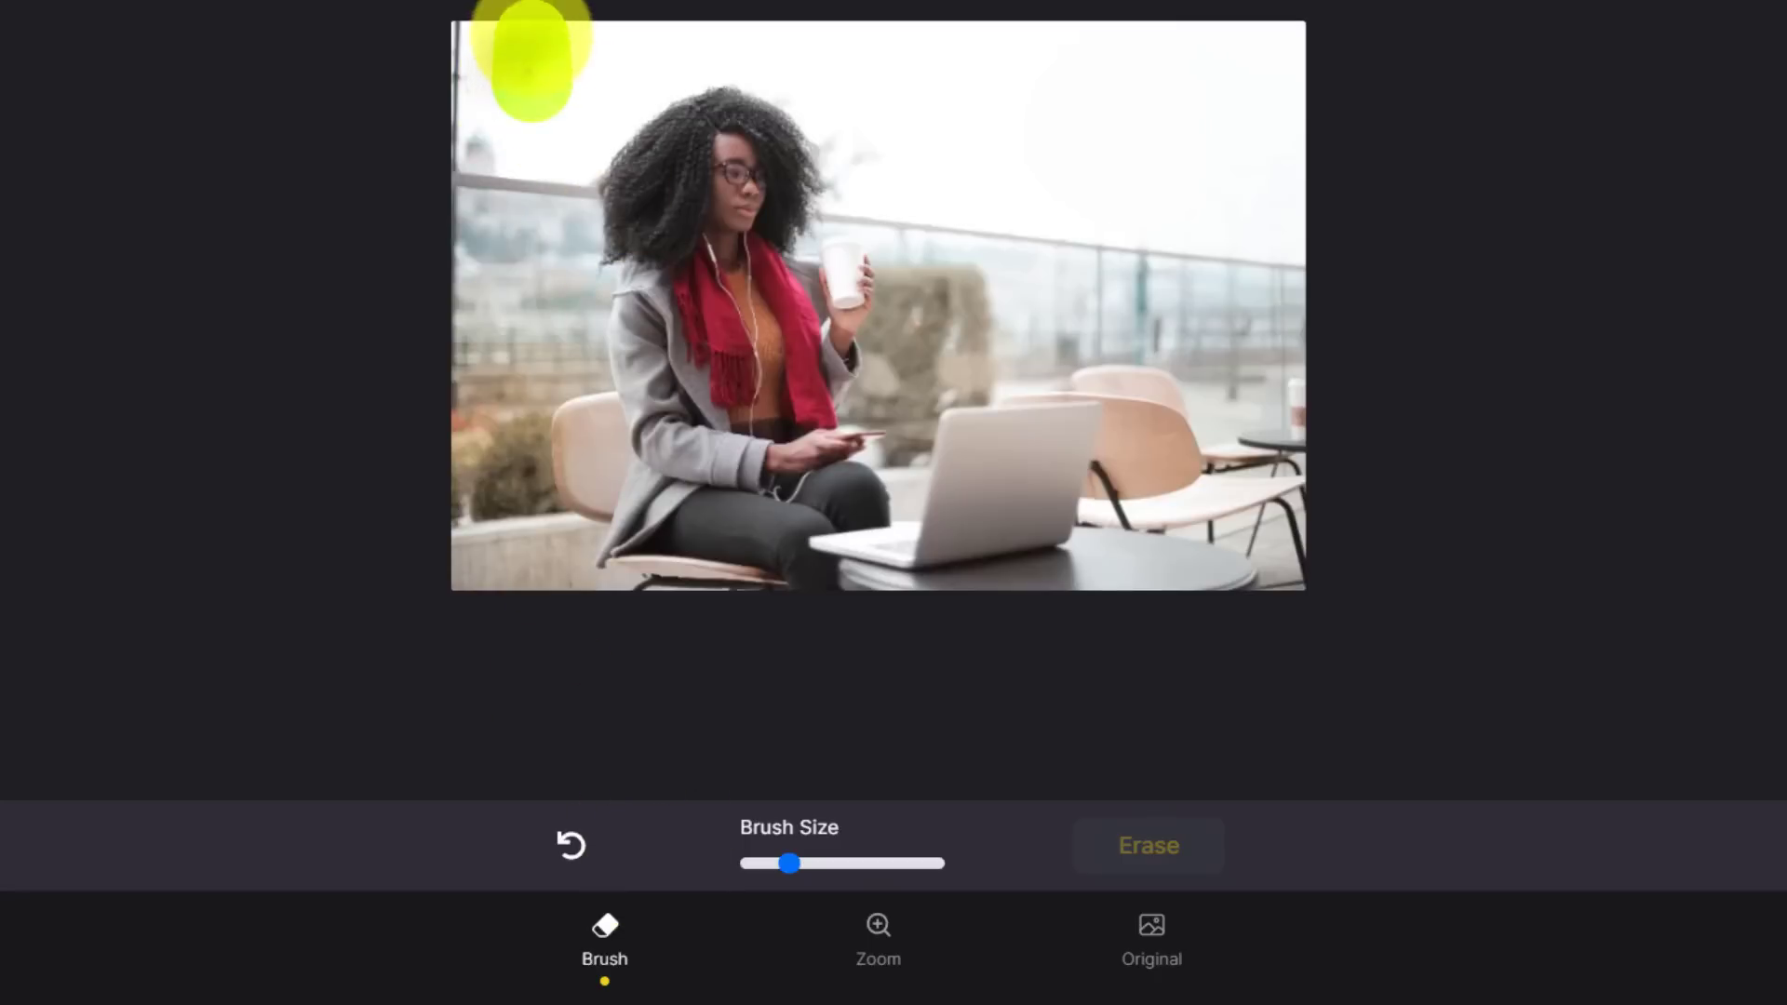
{"action": "left_click", "coordinate": [482, 159]}
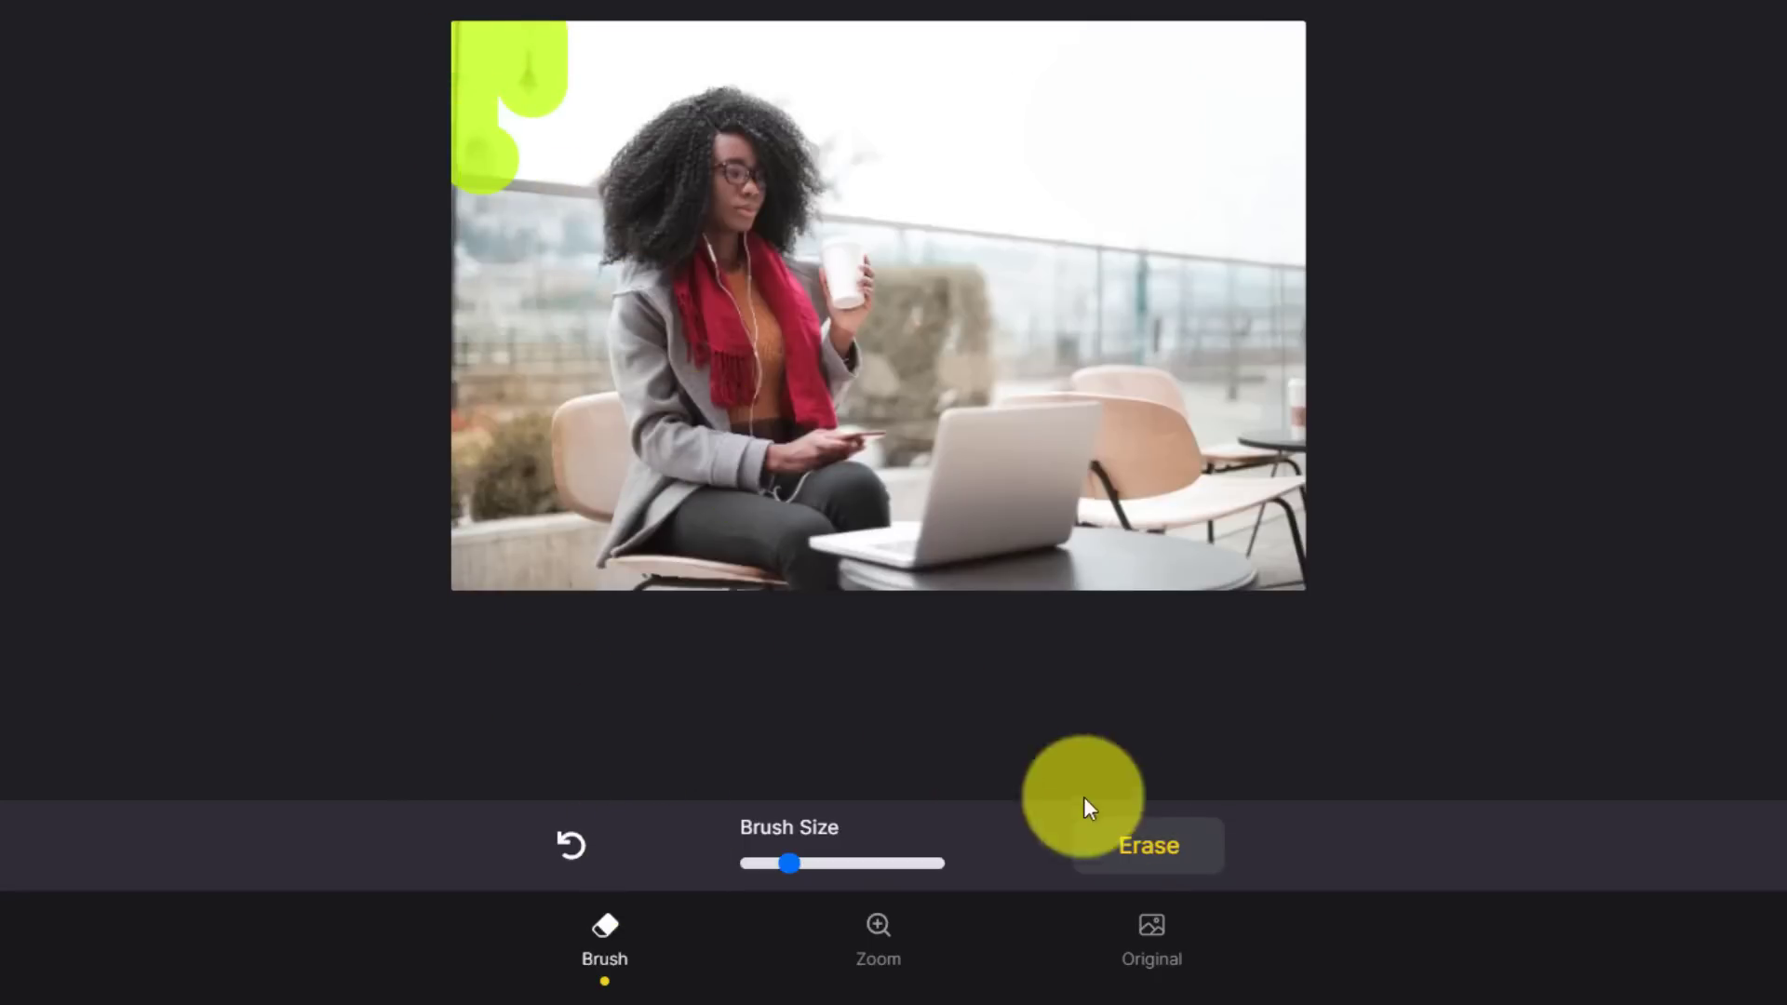
{"action": "left_click", "coordinate": [1150, 847]}
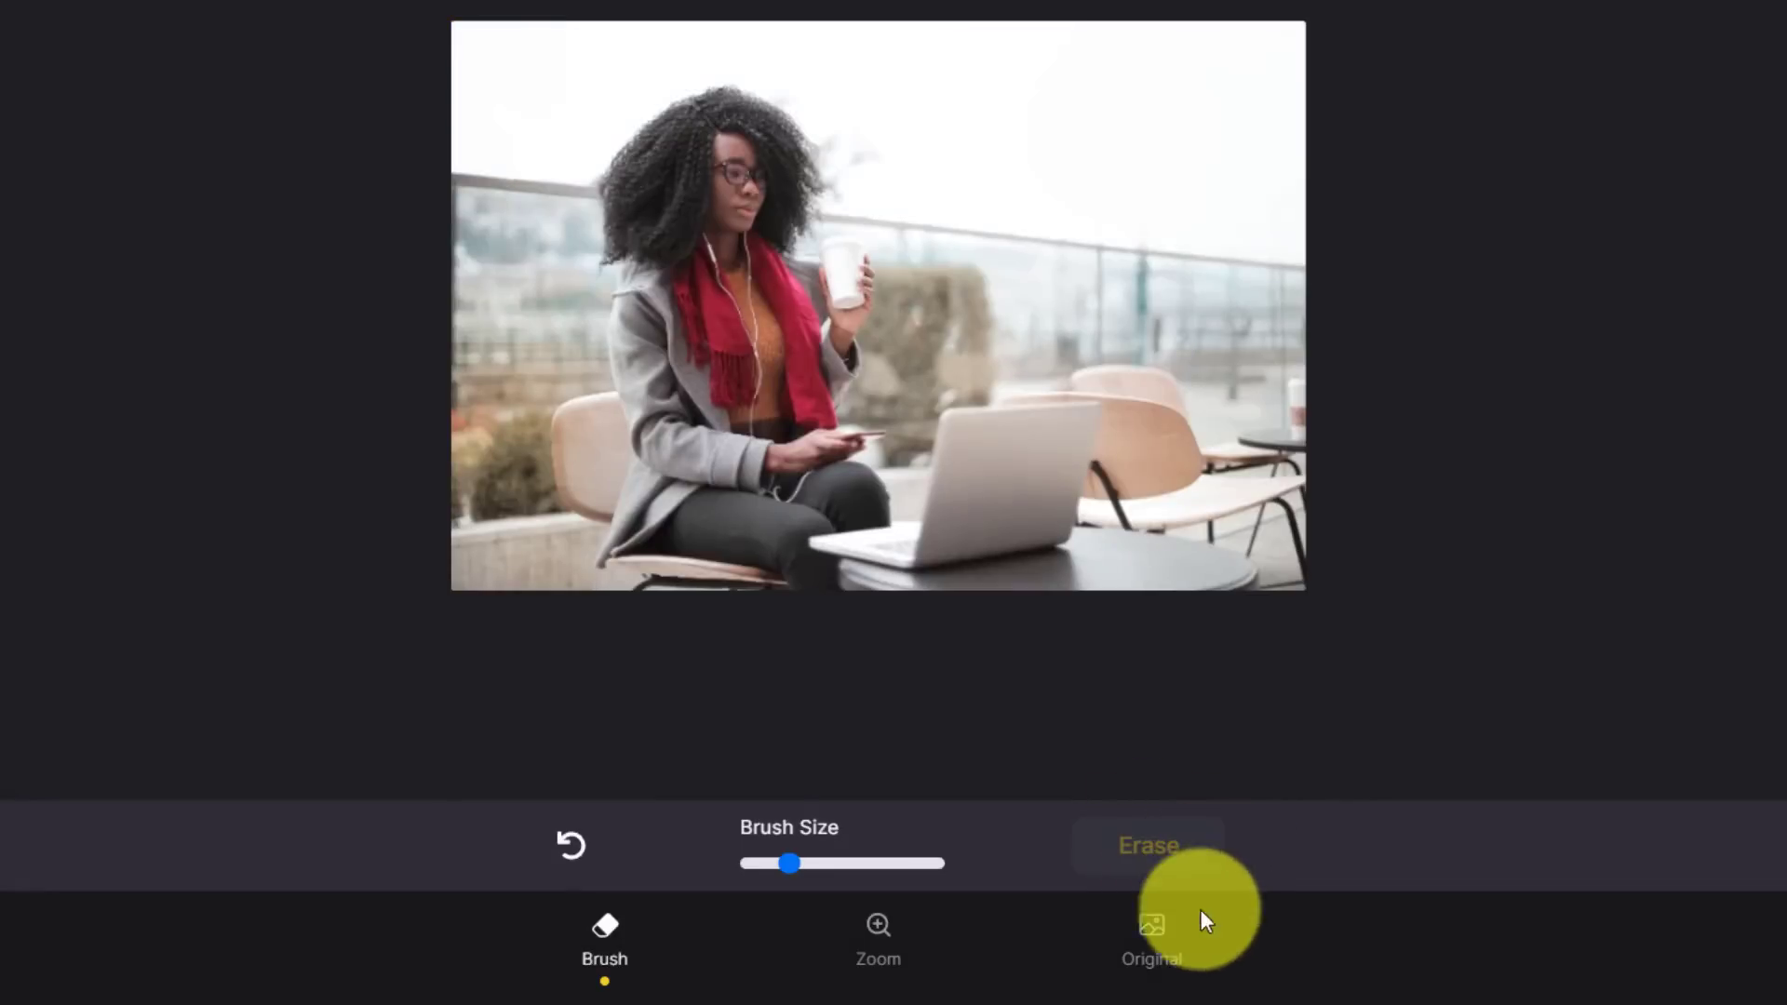
Toggle between the original and edited photo to compare the result.
{"action": "left_click", "coordinate": [1155, 935]}
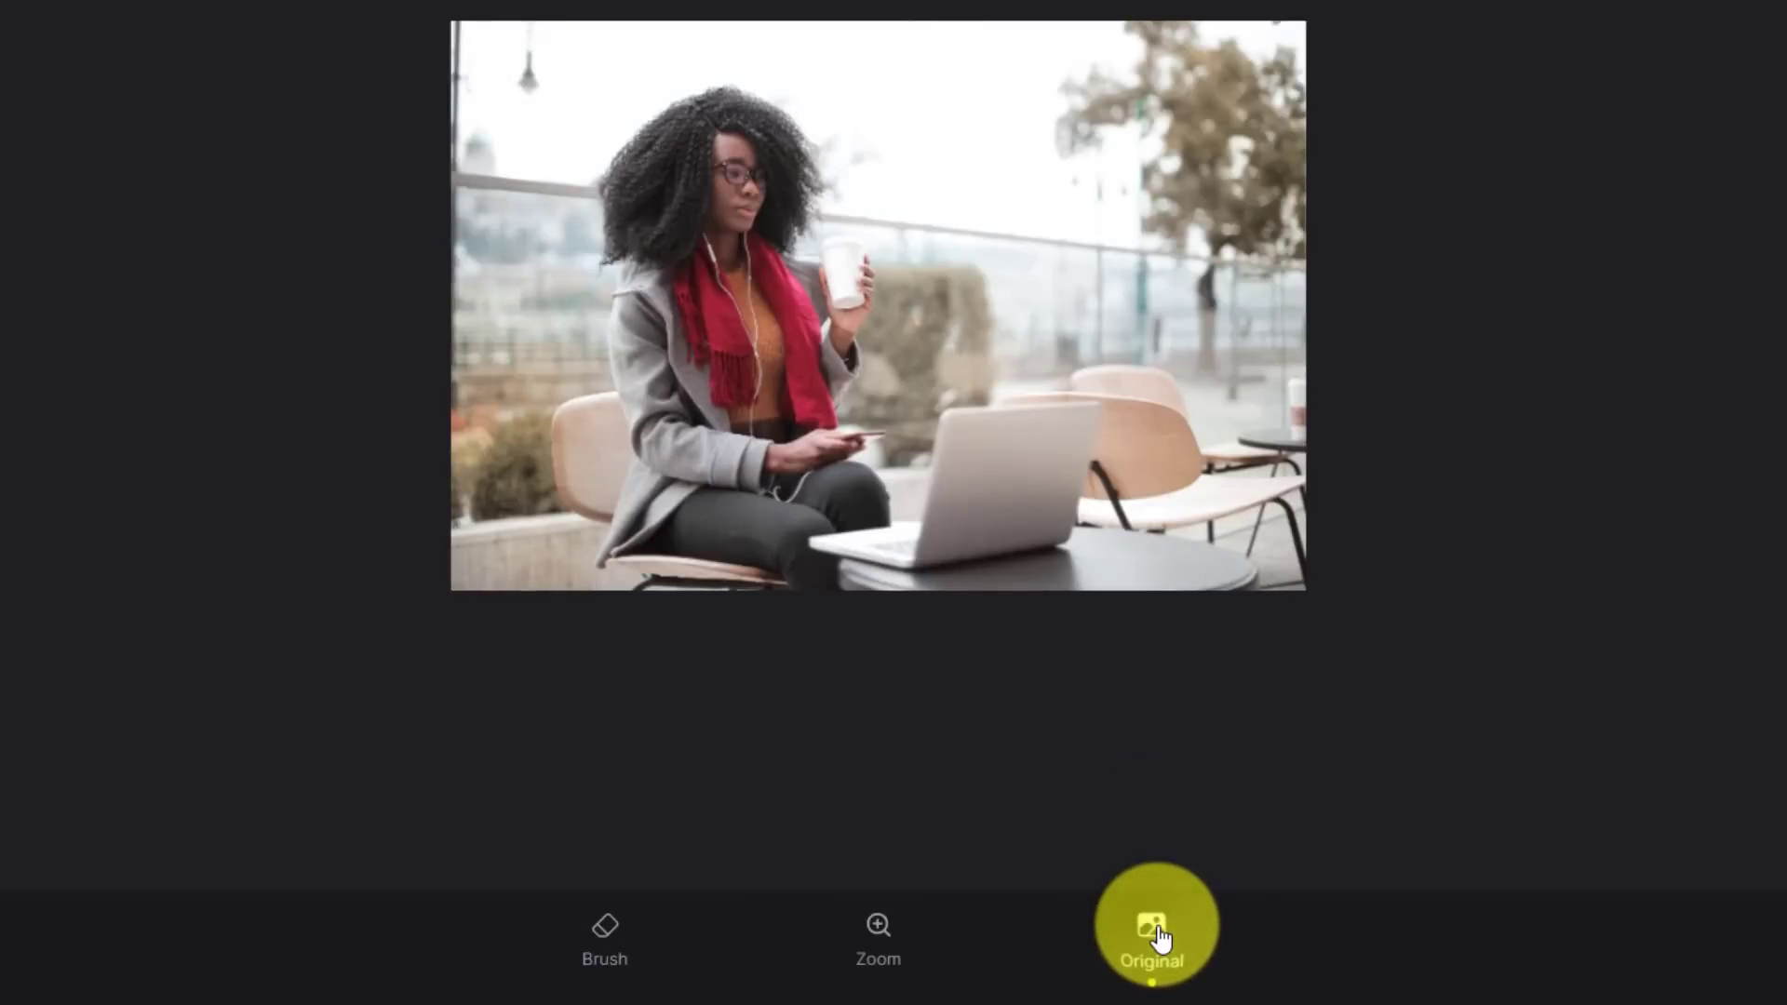
{"action": "left_click", "coordinate": [601, 934]}
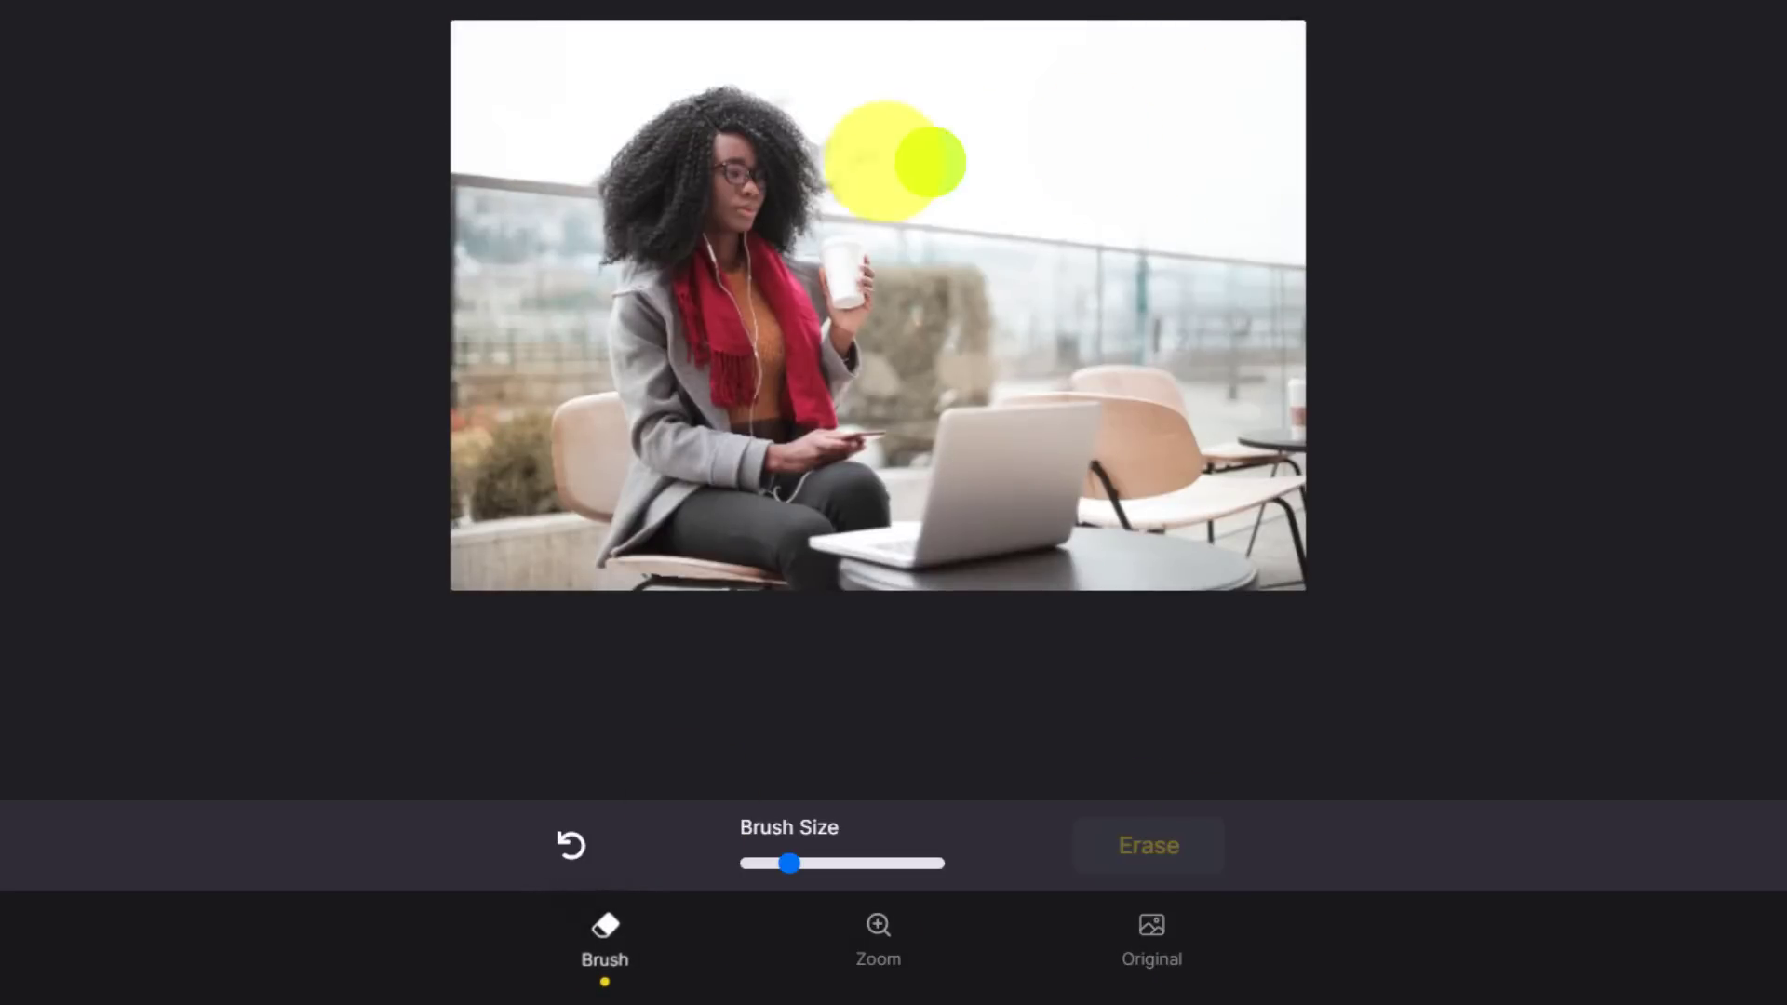
{"action": "left_click", "coordinate": [1155, 938]}
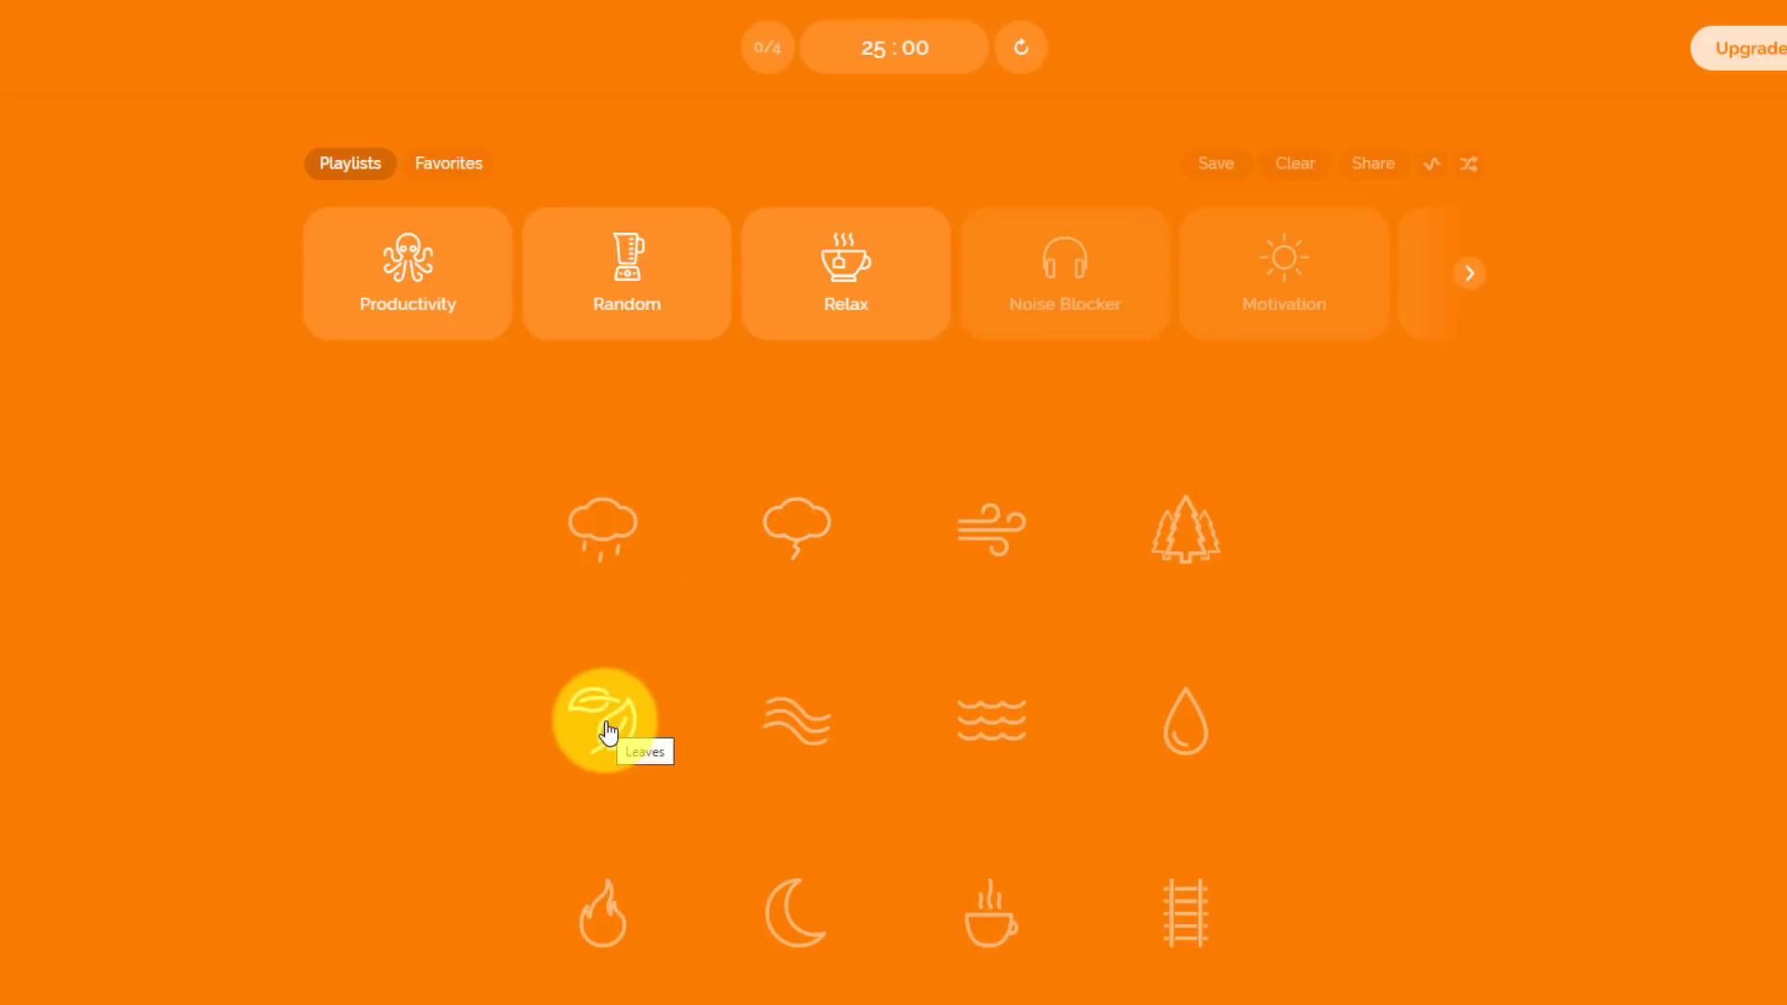
Try the Summer night sound with its volume nudged up, then turn it off.
{"action": "left_click", "coordinate": [794, 921]}
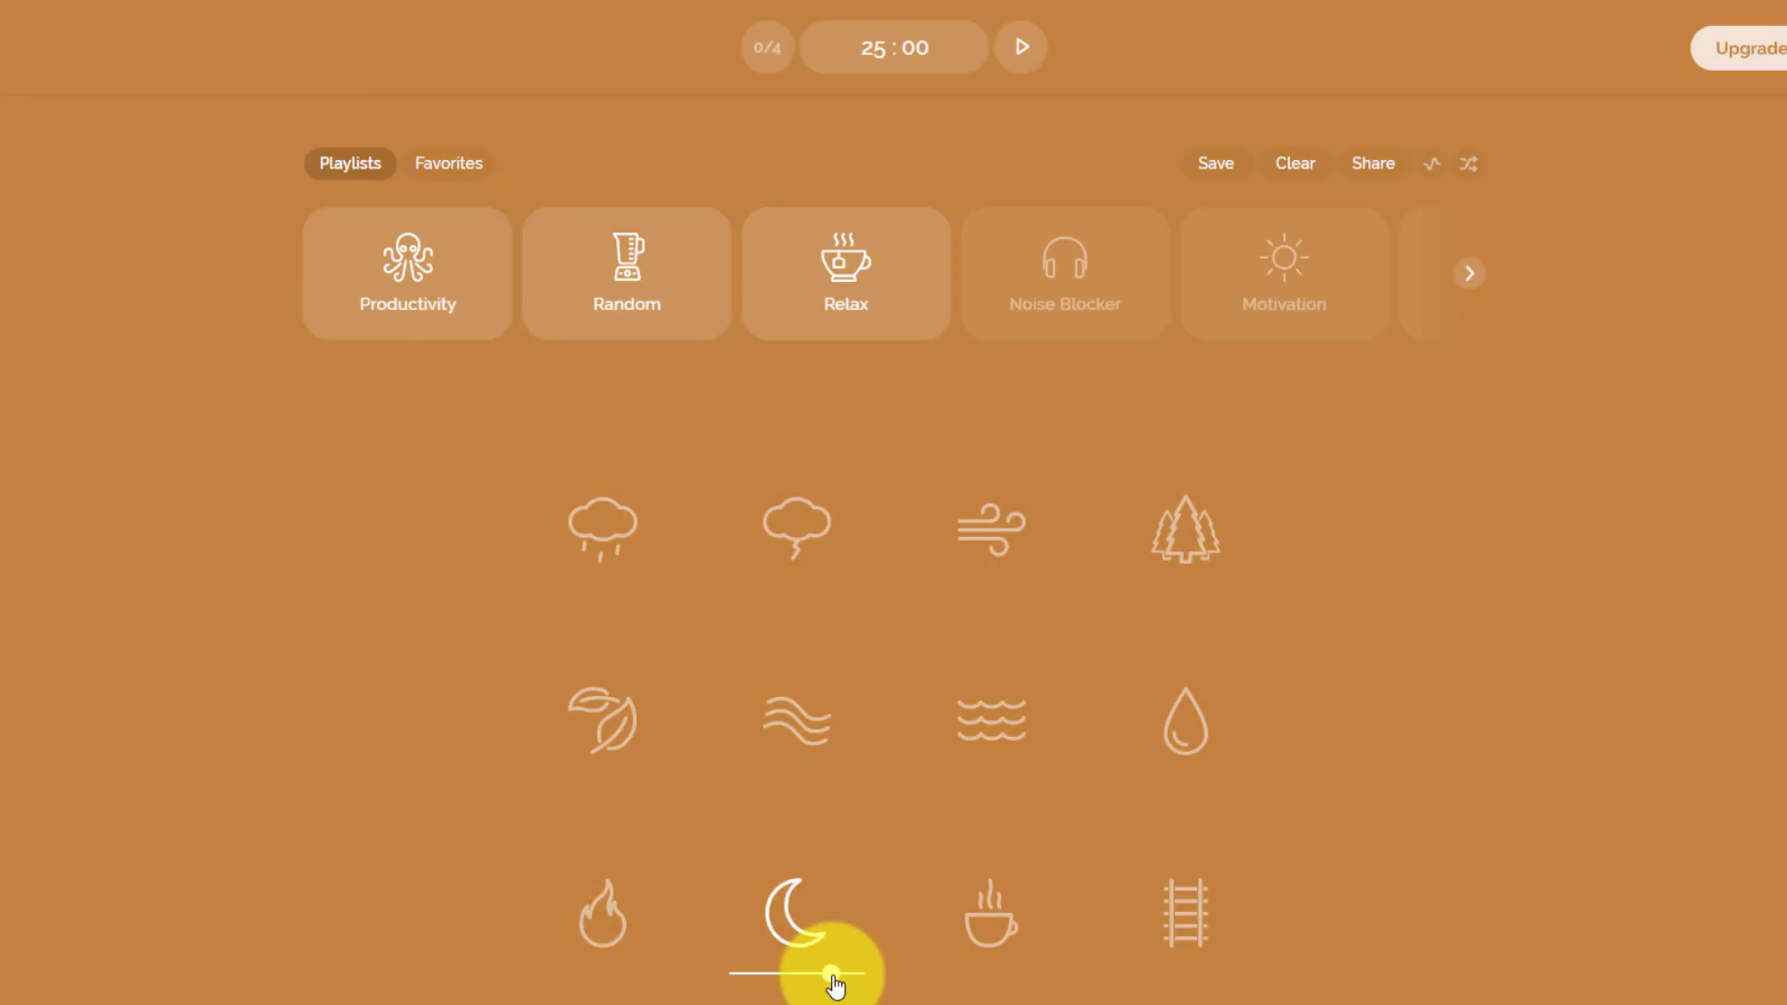
{"action": "left_click_drag", "start_coordinate": [832, 974], "coordinate": [845, 974]}
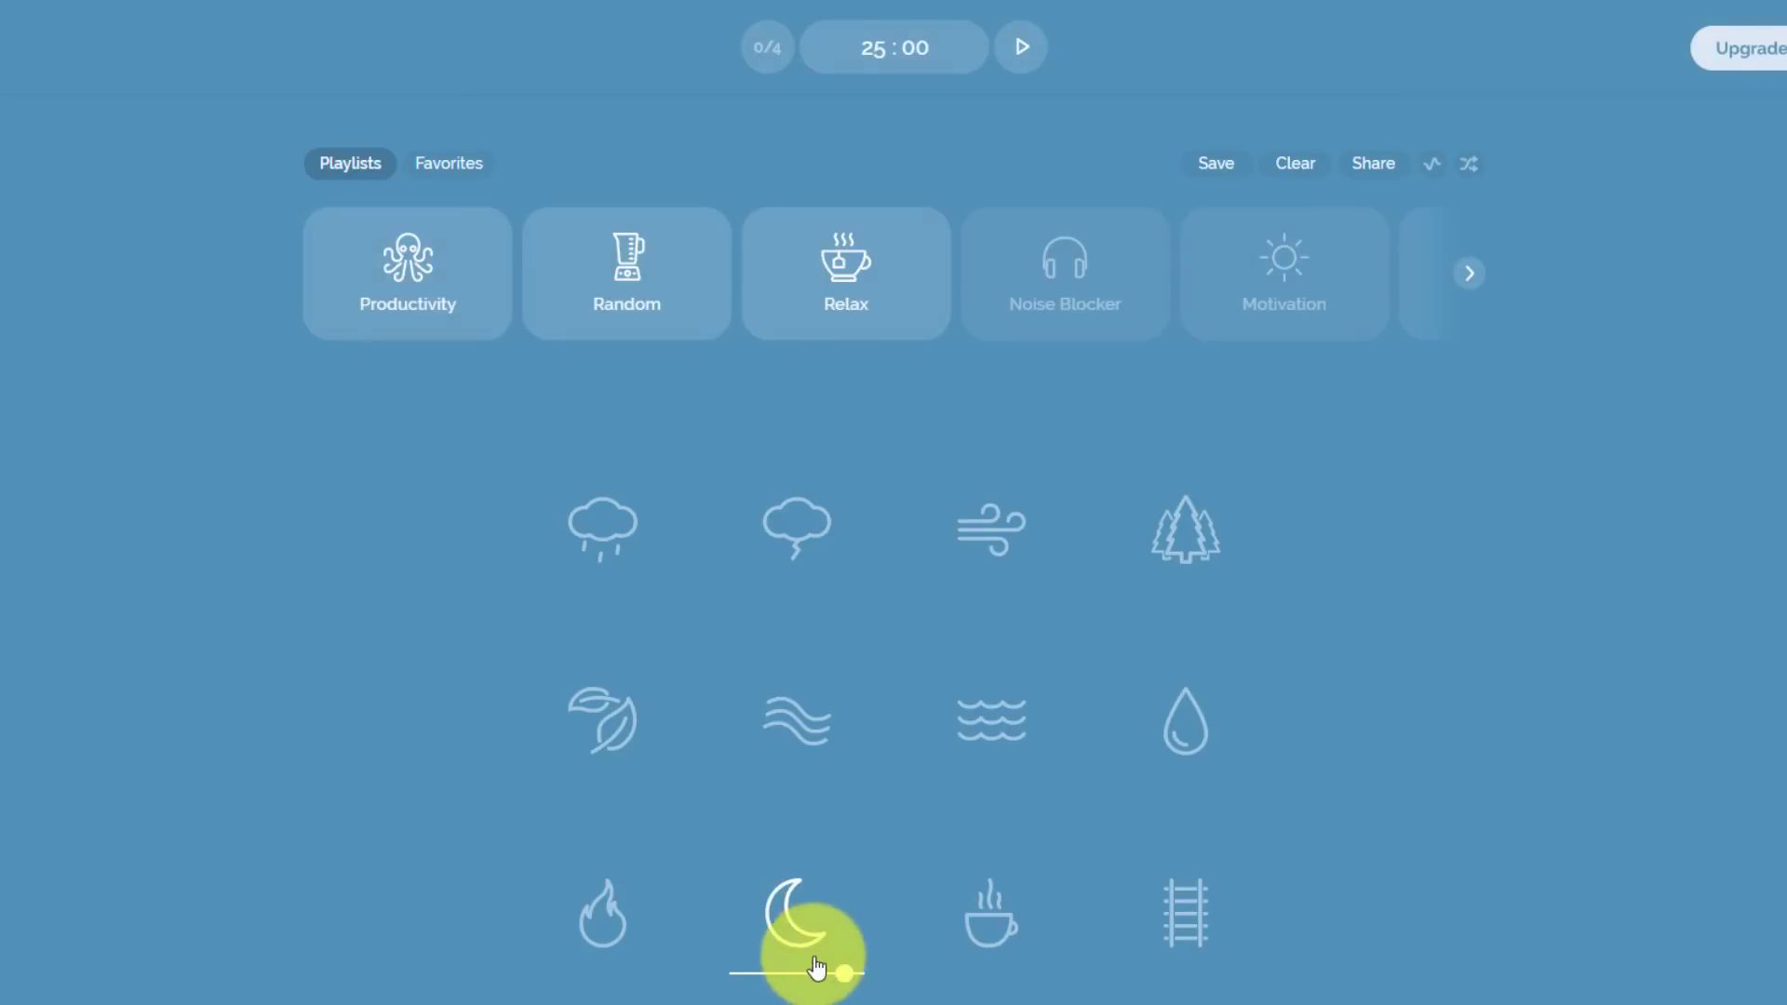
{"action": "left_click", "coordinate": [815, 926]}
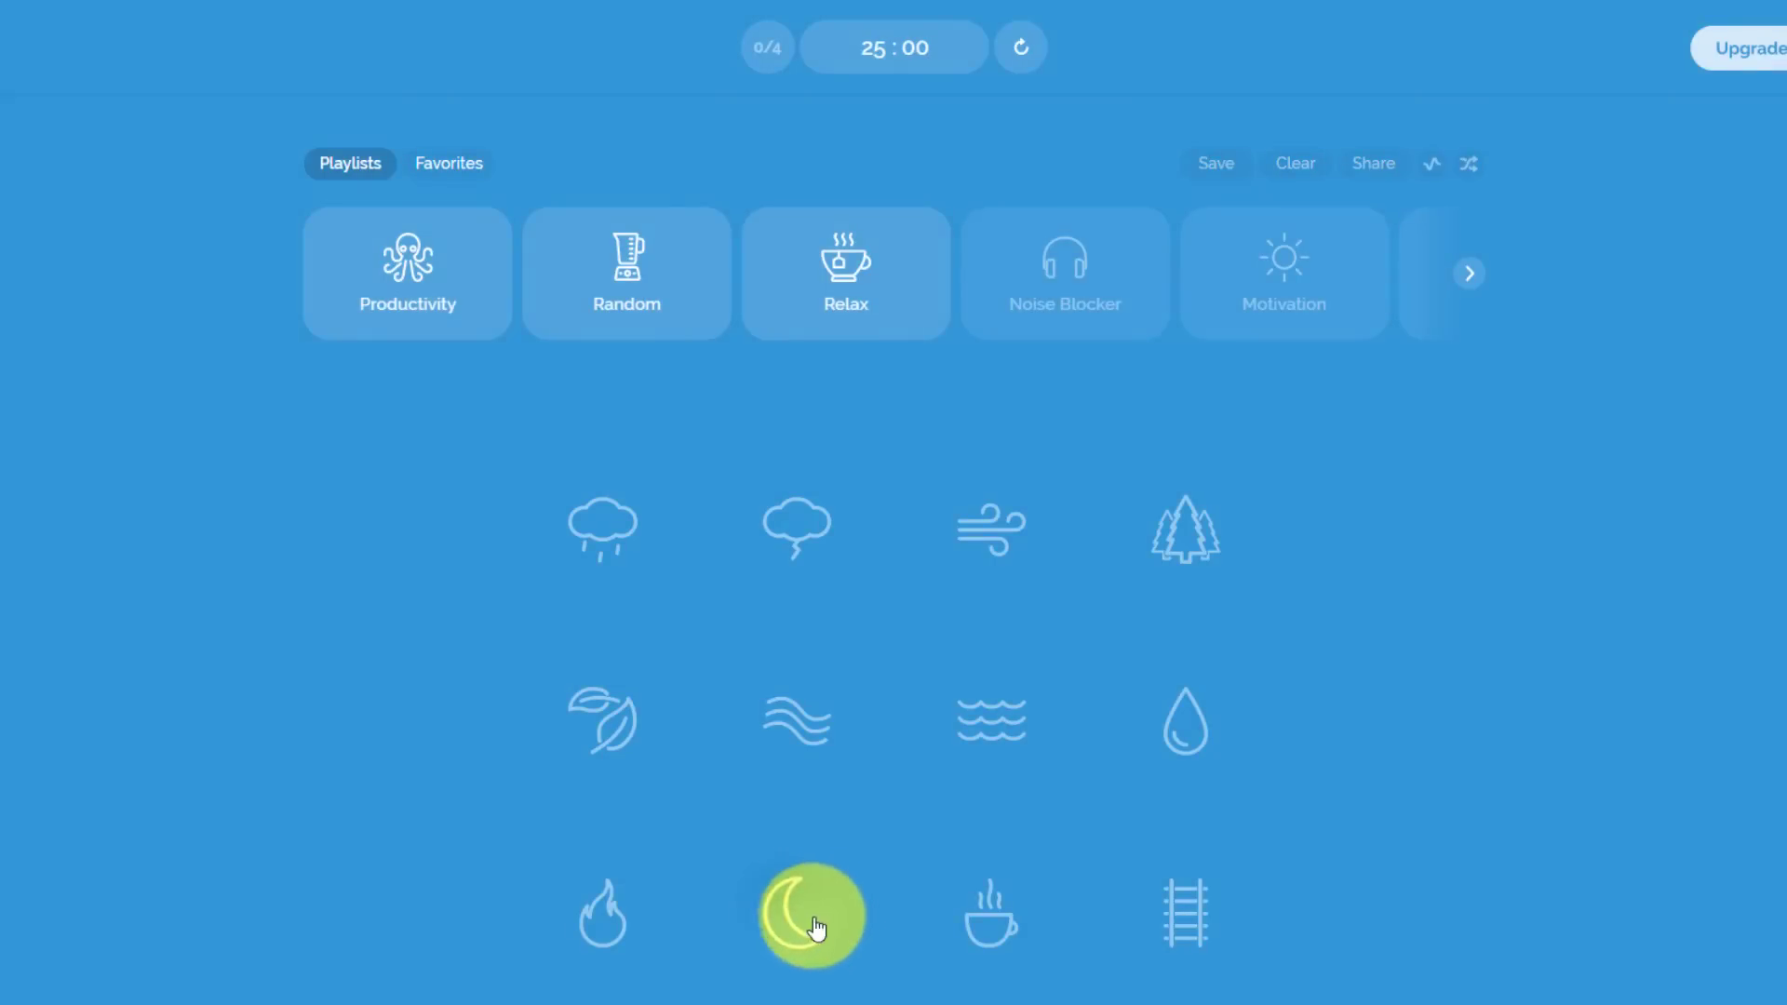
Mix the water-drop and Leaves sounds, lowering the water-drop volume slightly.
{"action": "left_click", "coordinate": [1188, 737]}
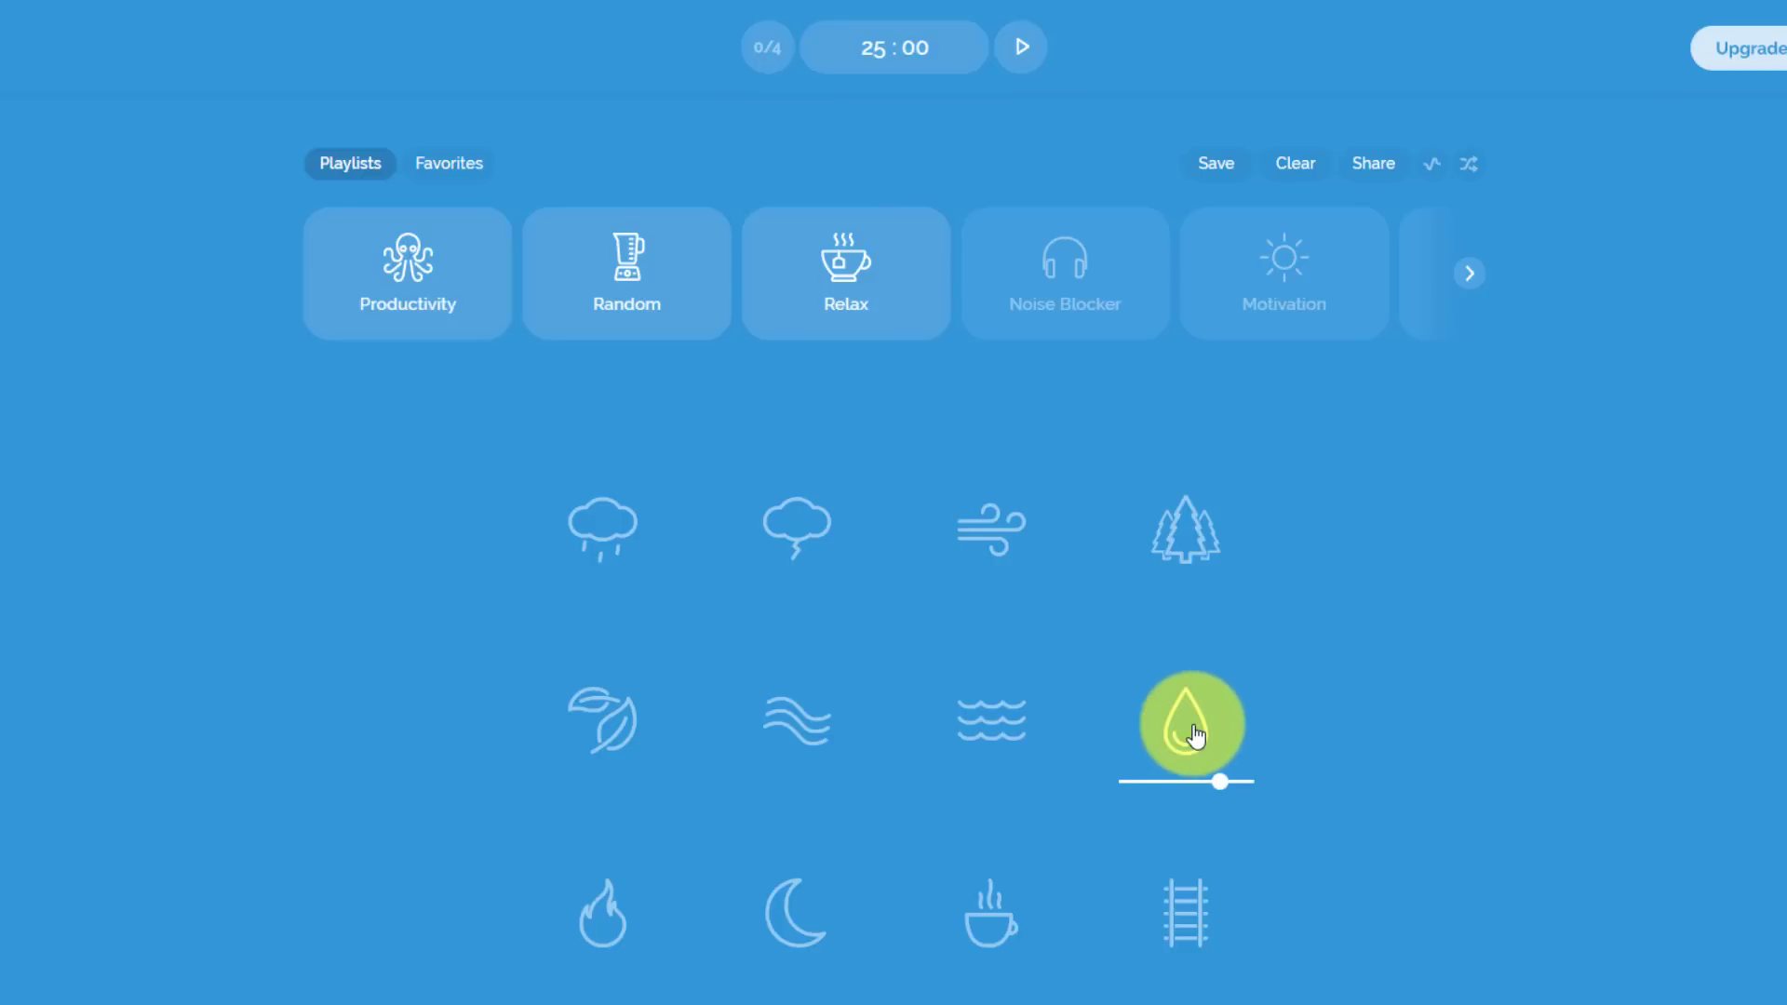
{"action": "left_click", "coordinate": [599, 729]}
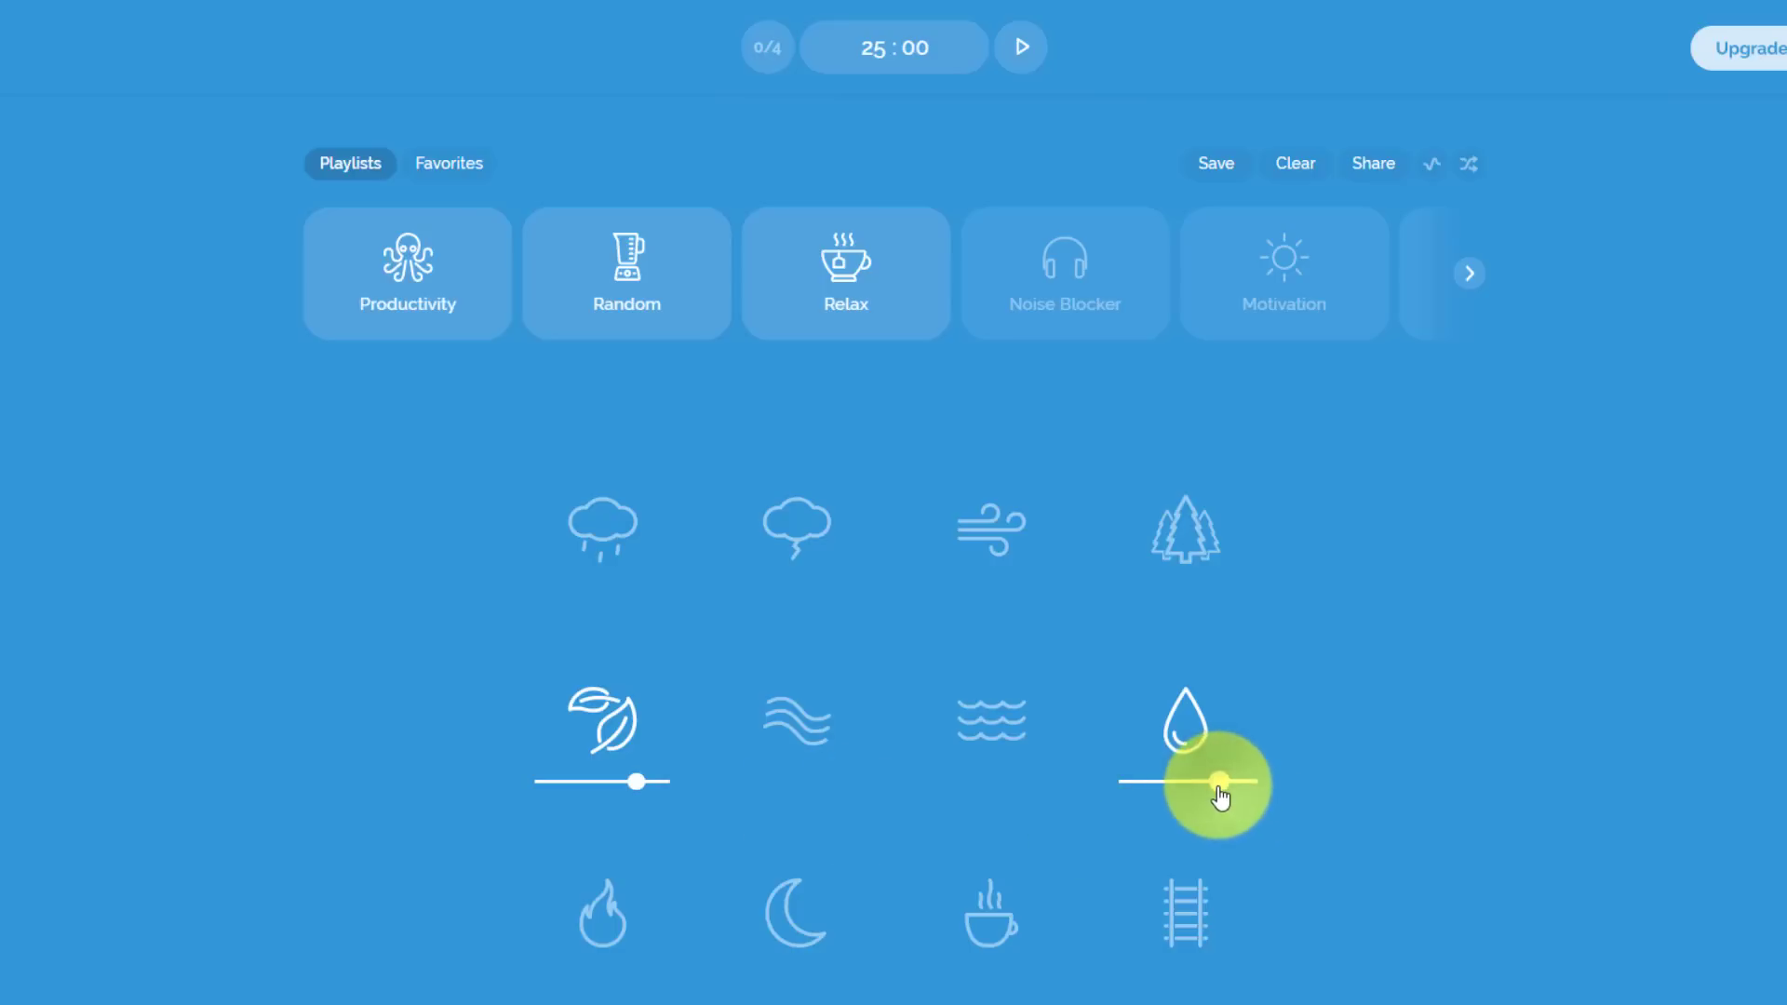
{"action": "left_click_drag", "start_coordinate": [1220, 783], "coordinate": [1185, 792]}
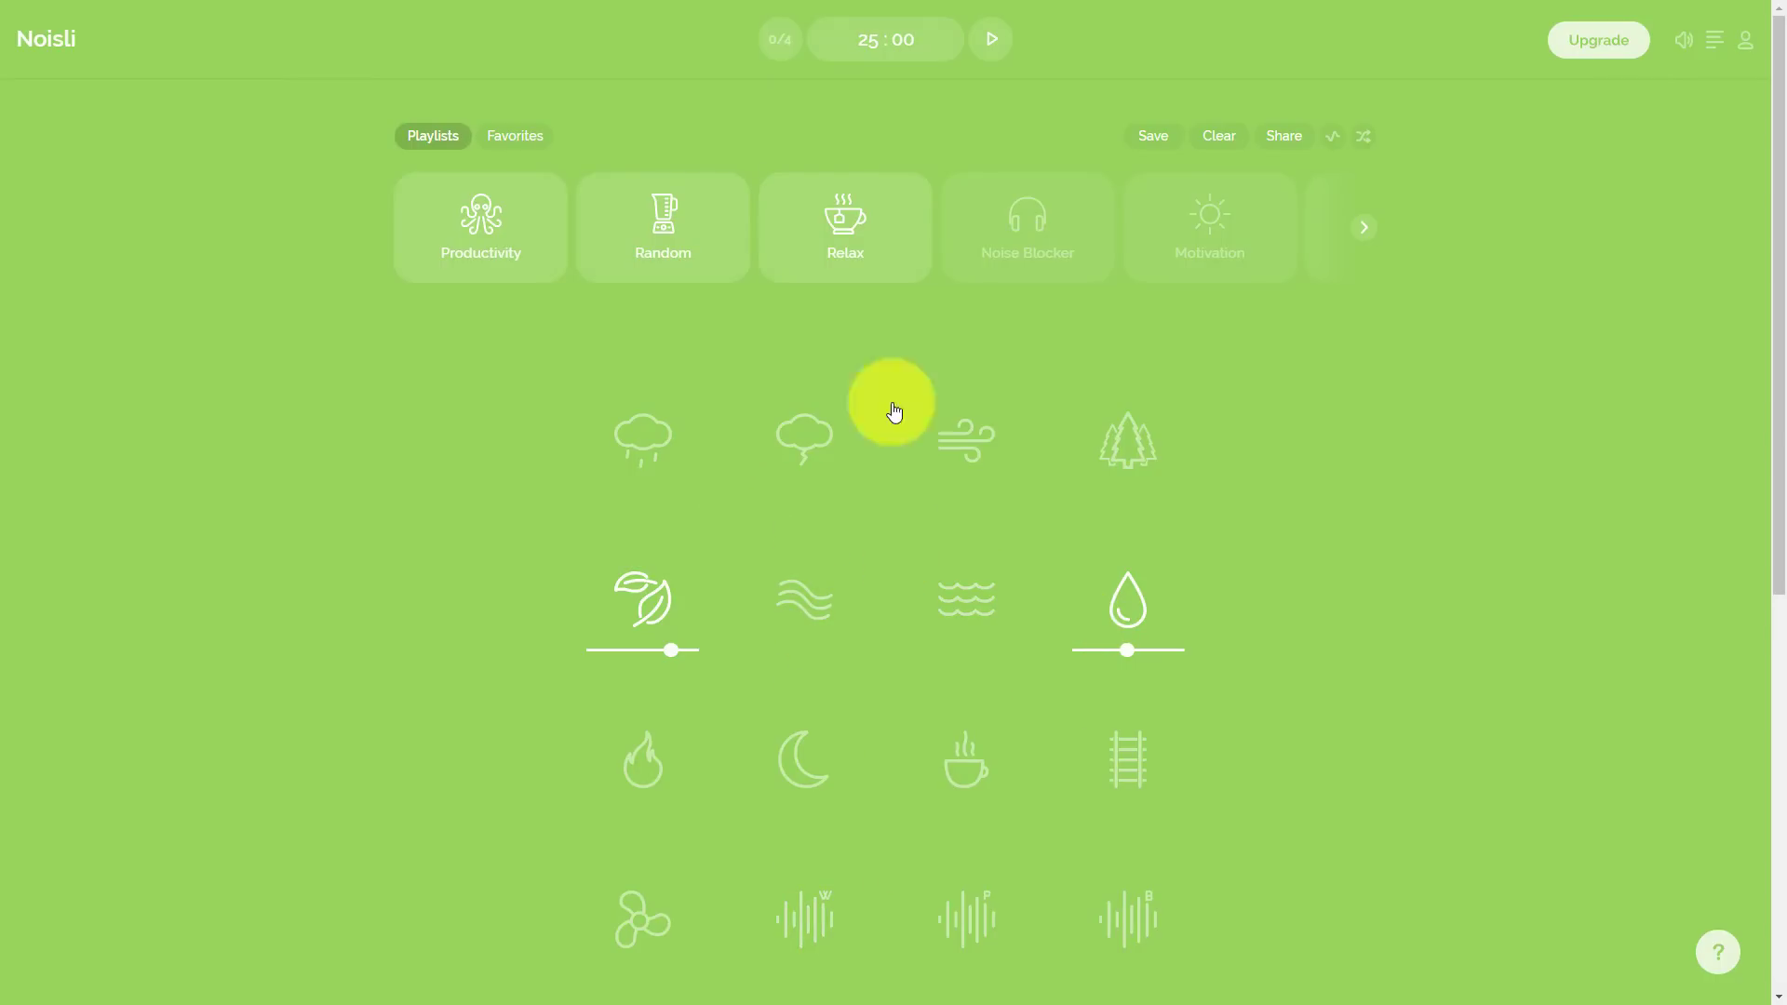
Load the saved 'Forest with stream' favourite mix and scroll down to the Pro sound rows.
{"action": "left_click", "coordinate": [502, 138]}
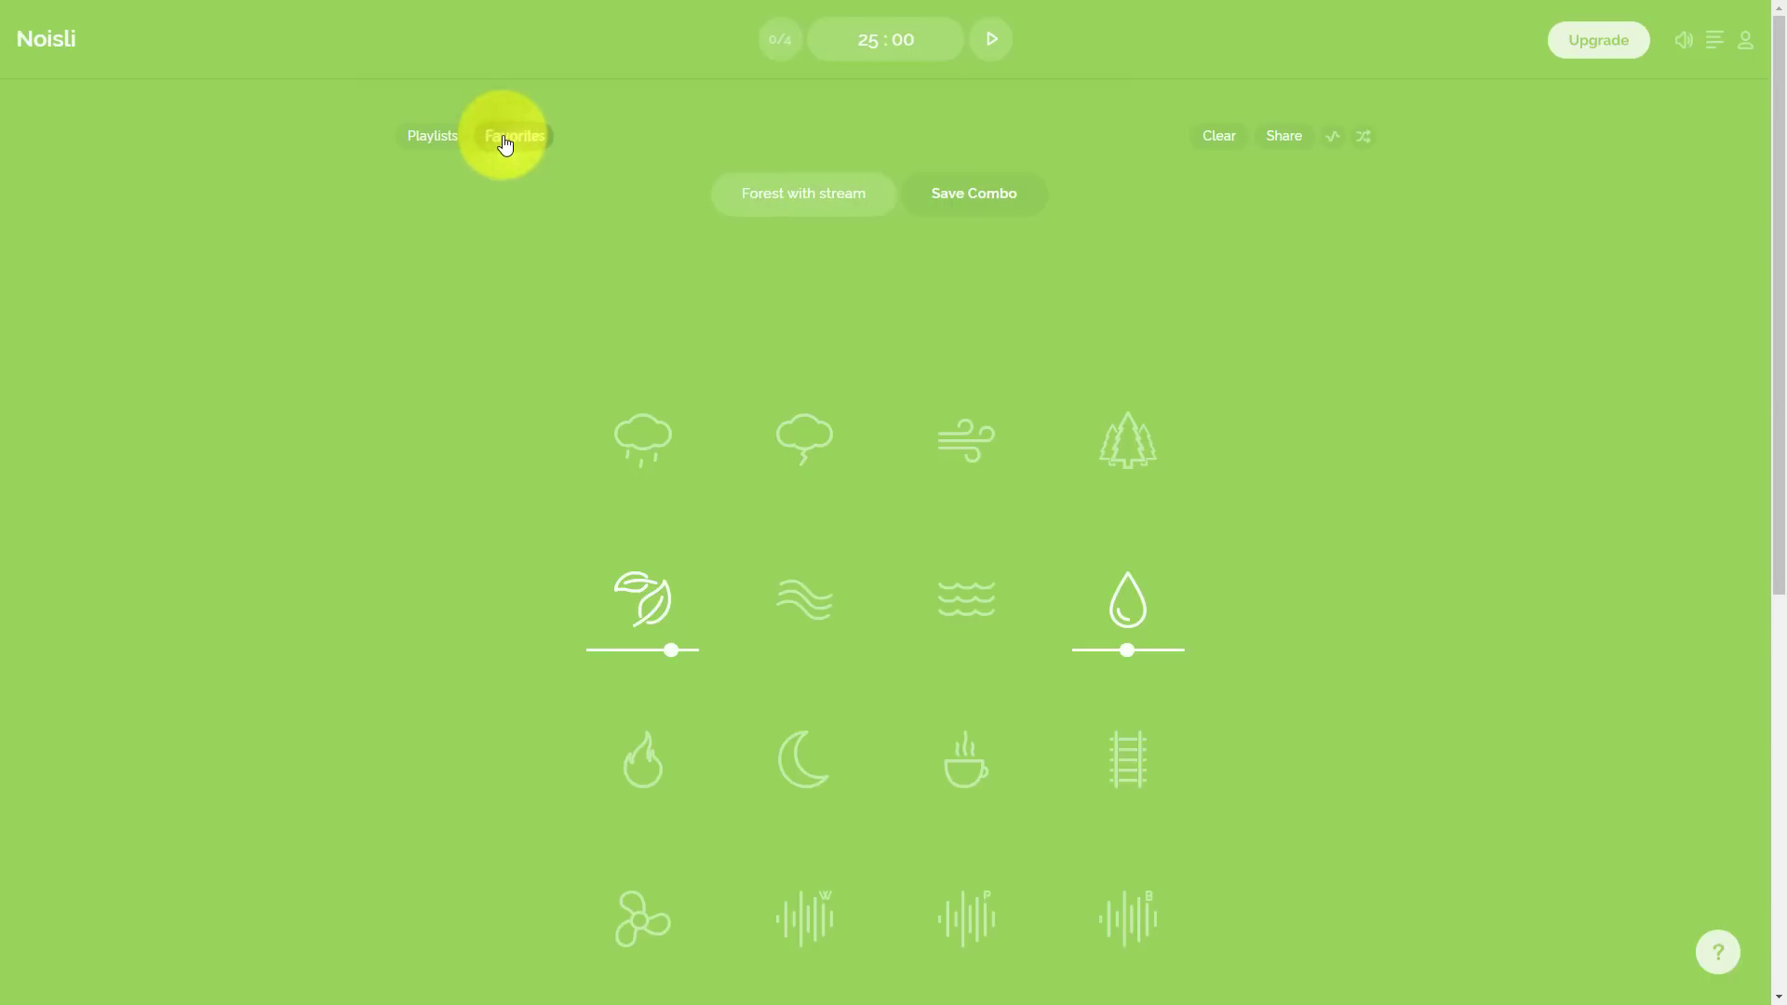
{"action": "left_click", "coordinate": [811, 207]}
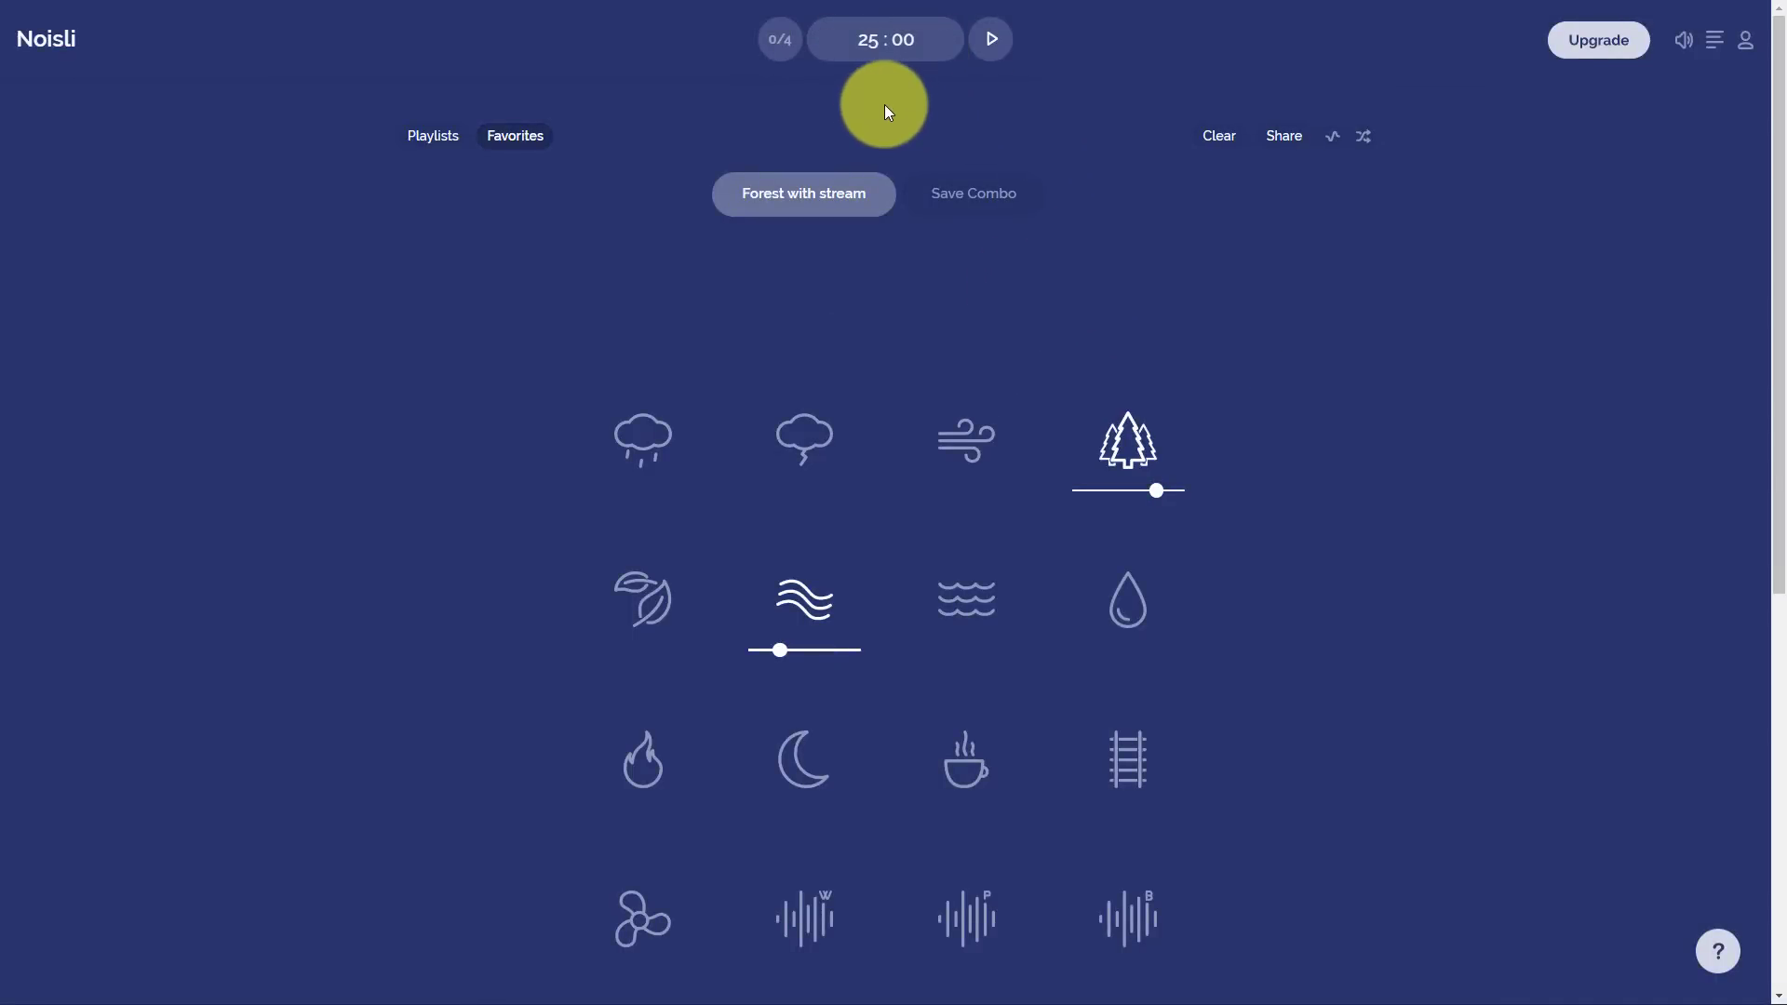
{"action": "mouse_move", "coordinate": [889, 63]}
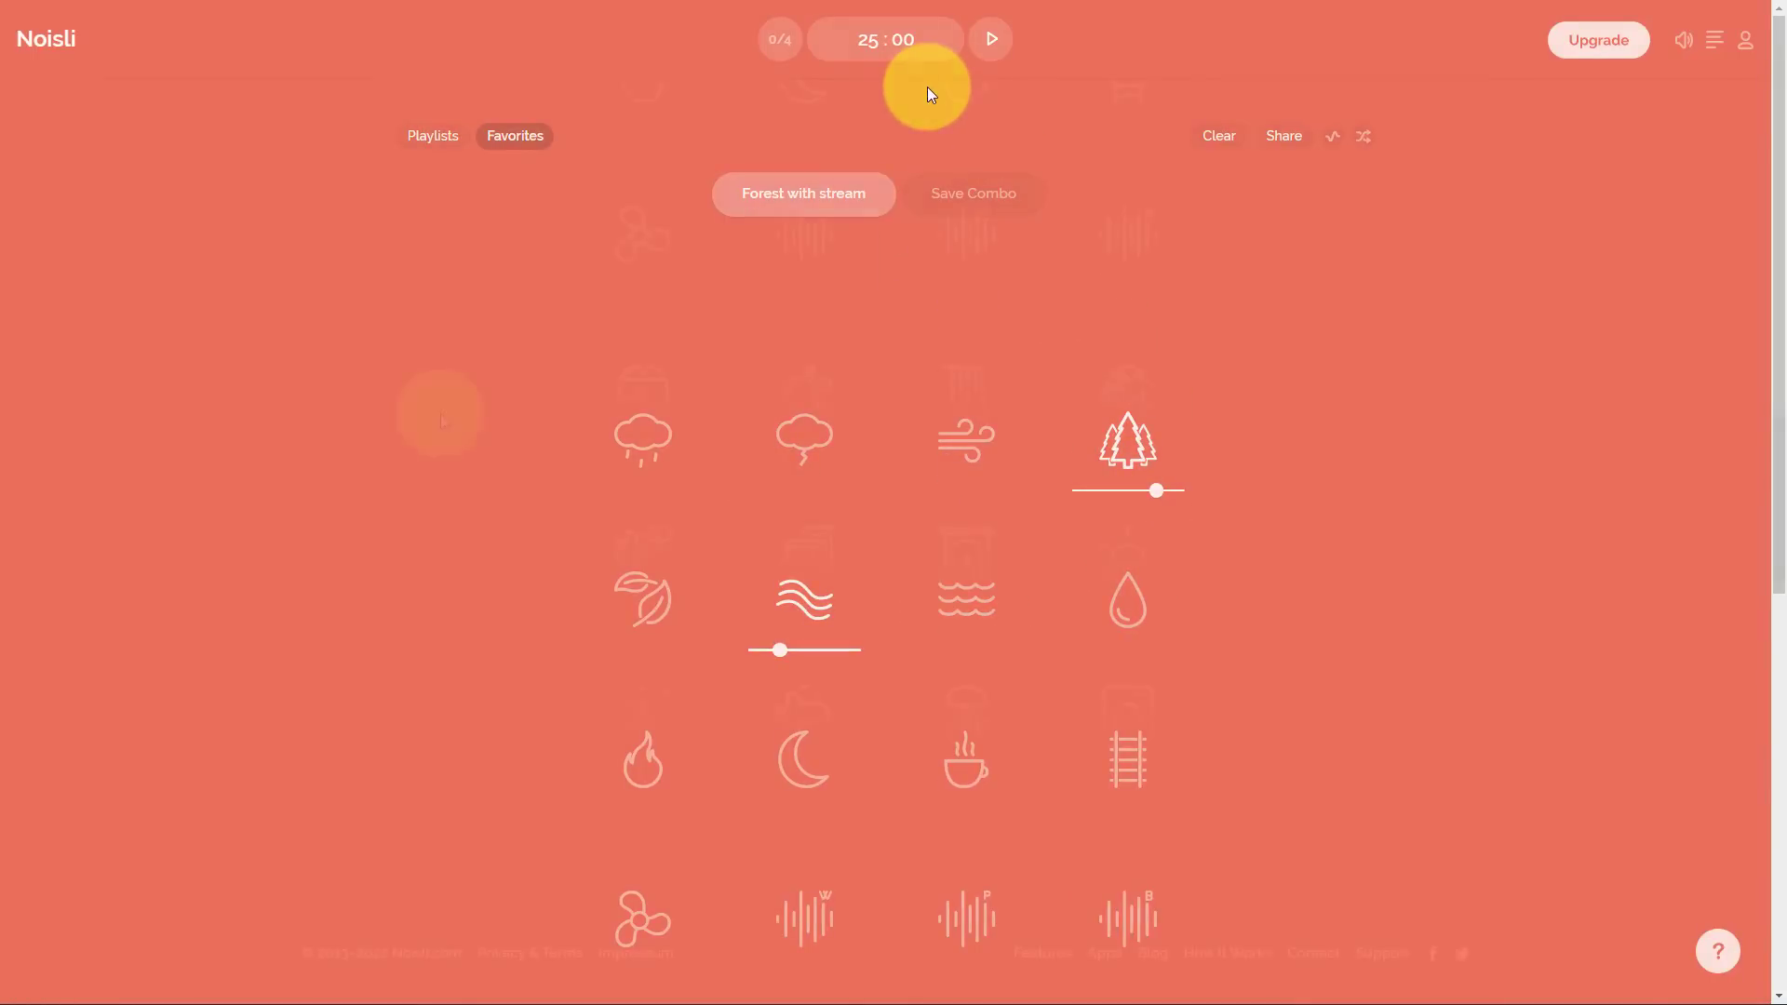
{"action": "scroll", "coordinate": [454, 417], "scroll_direction": "down", "scroll_amount": 7}
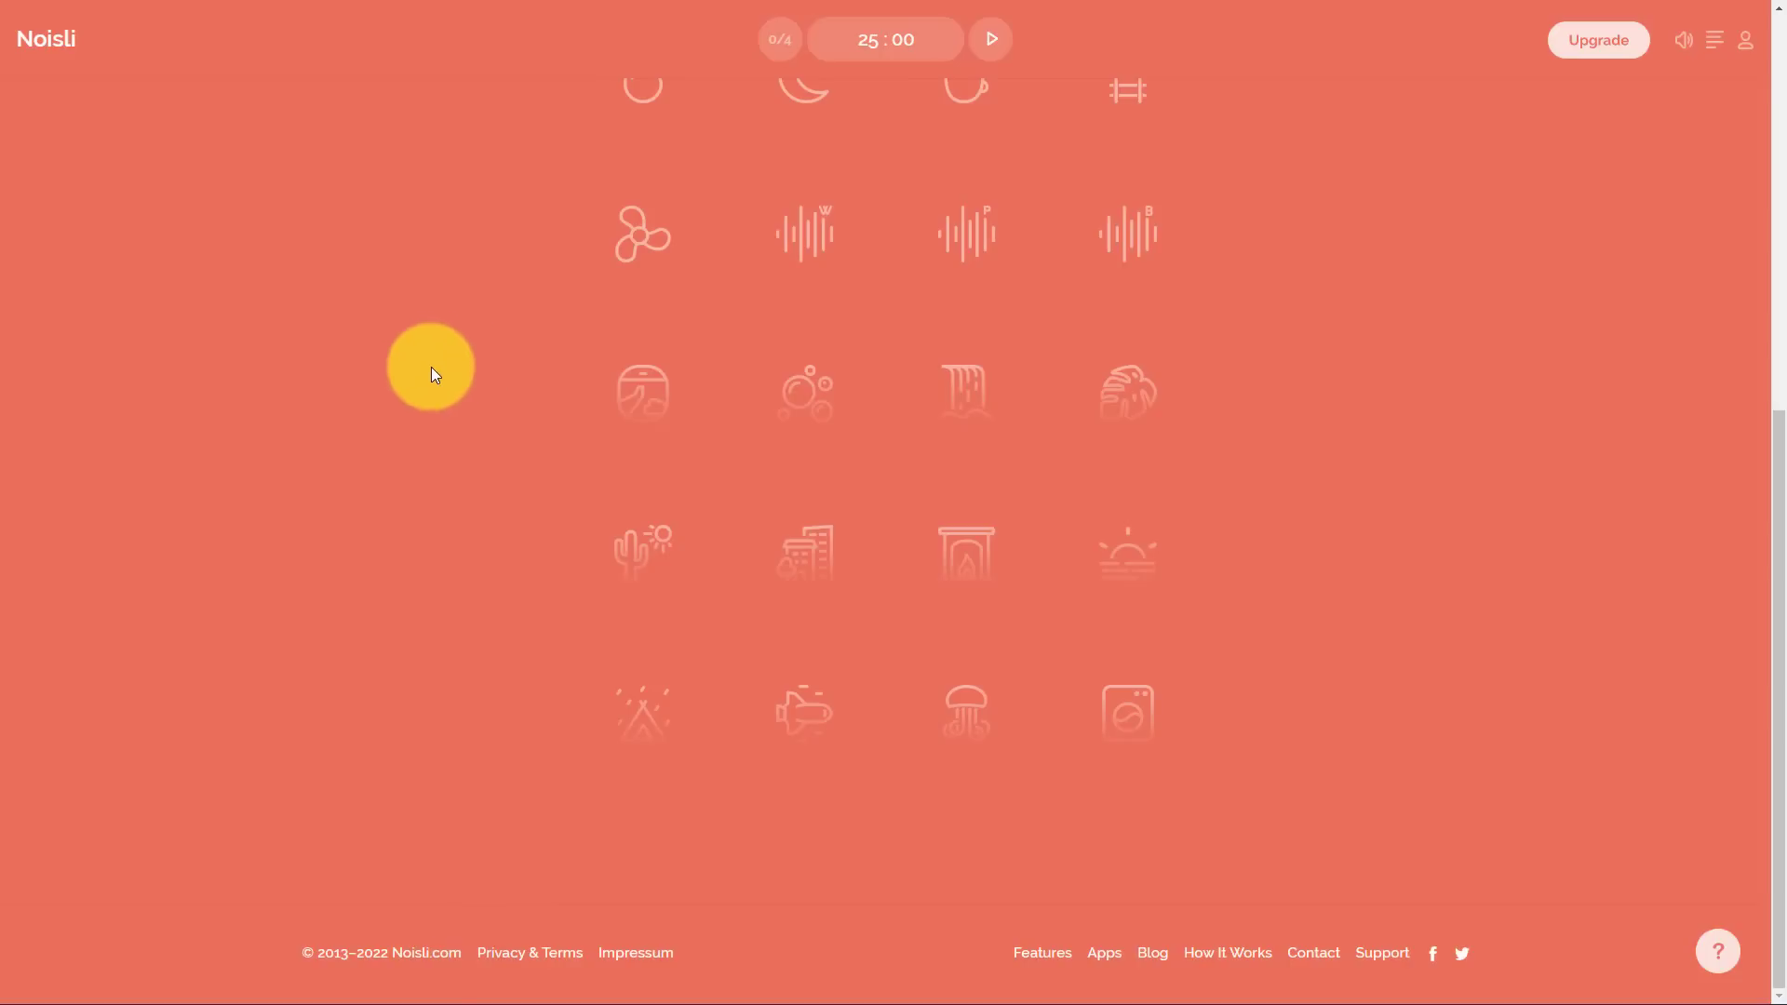
{"action": "mouse_move", "coordinate": [599, 405]}
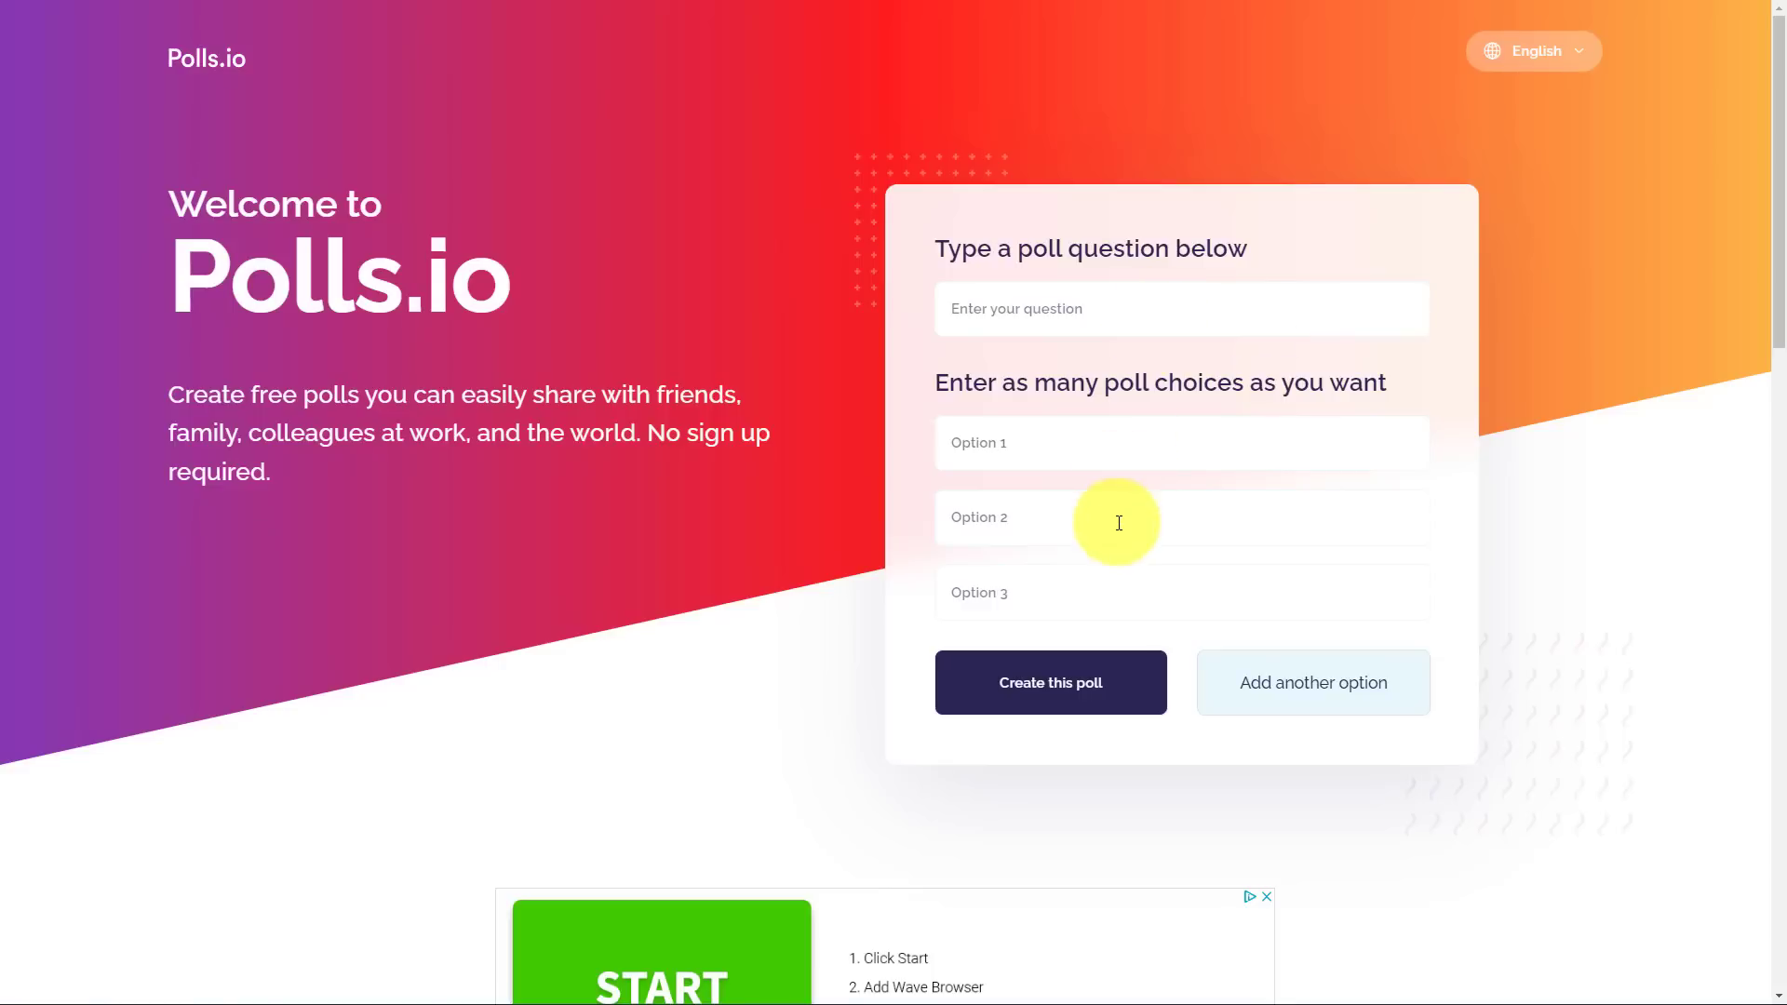
Create a poll 'What is your favorite Radiohead album' with options OK computer, Kid A and In Rainbows.
{"action": "left_click", "coordinate": [1113, 316]}
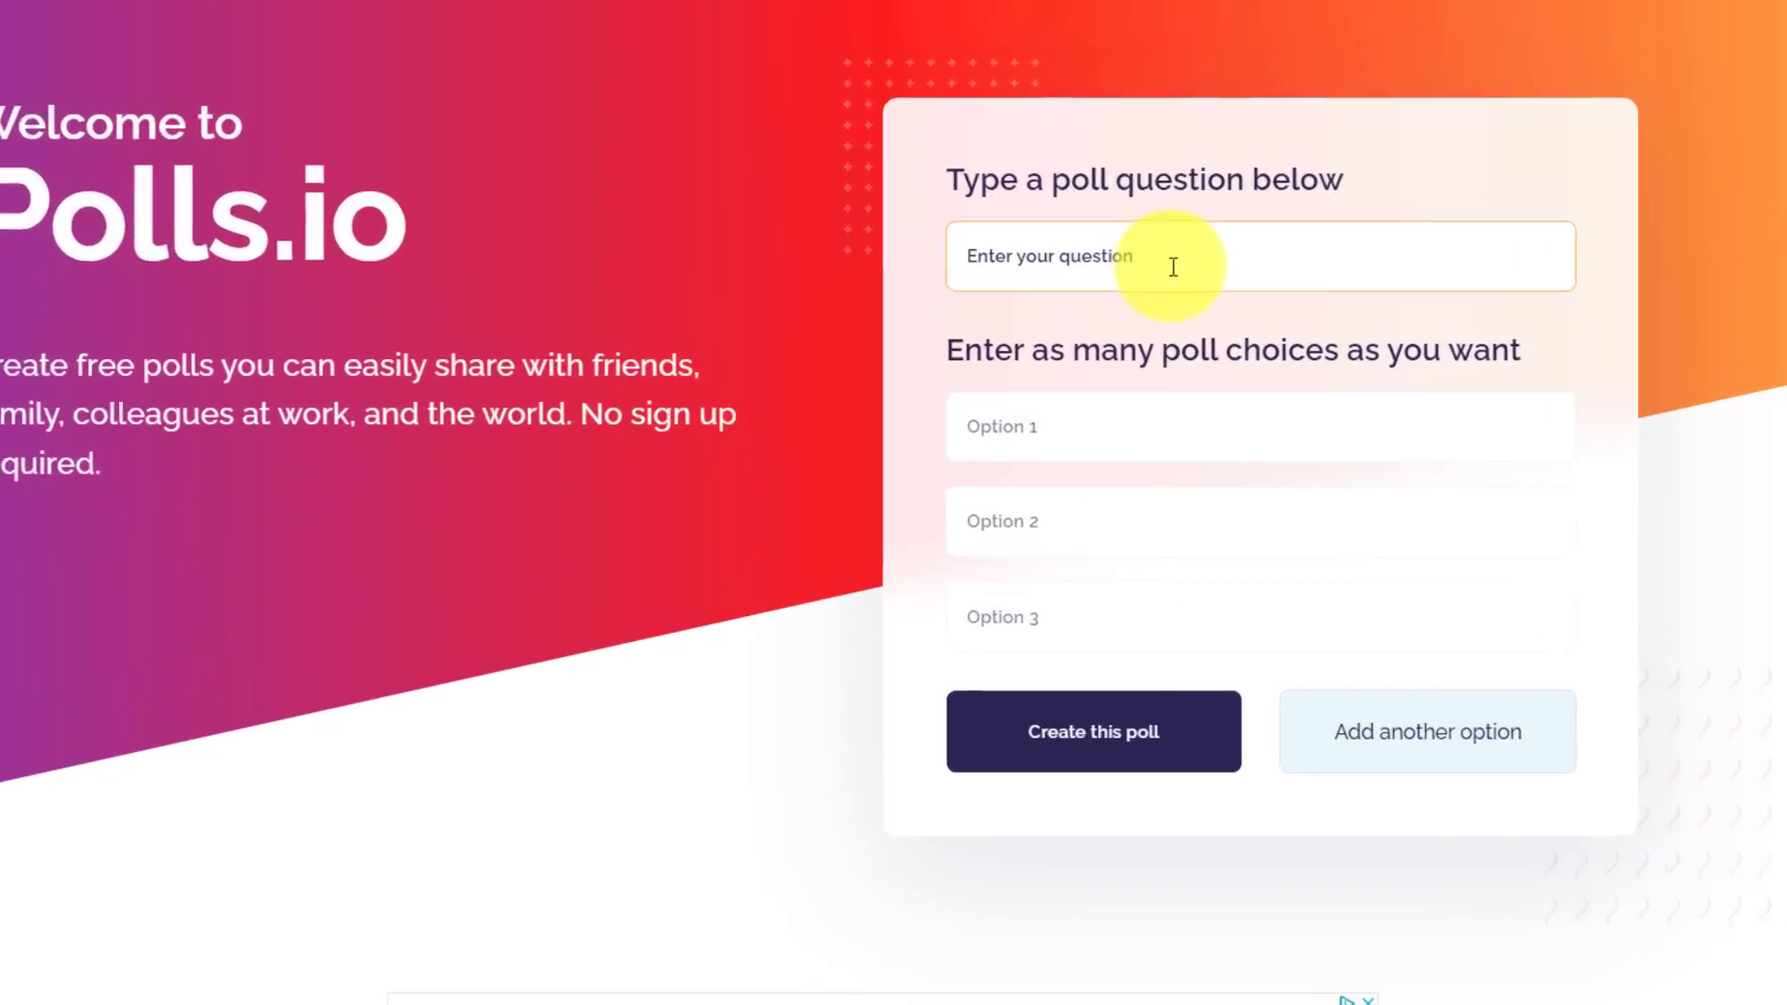
{"action": "type", "text": "What is"}
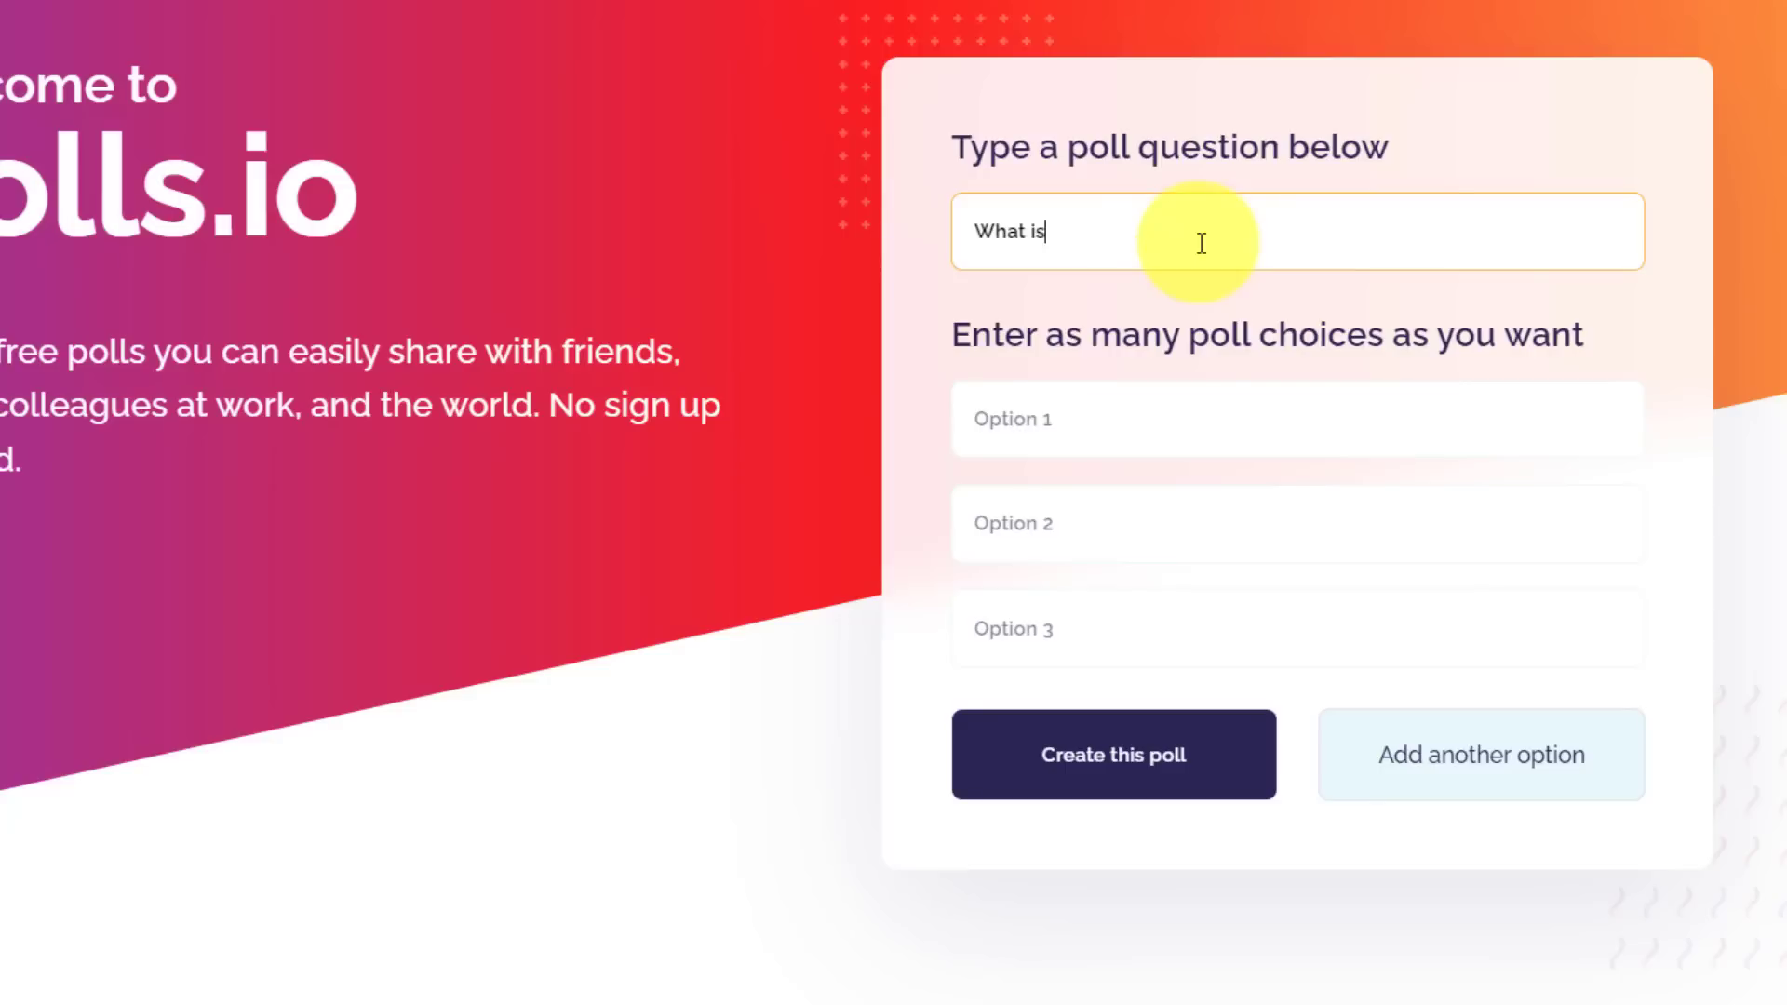
{"action": "type", "text": " your favorite Radiohead album?"}
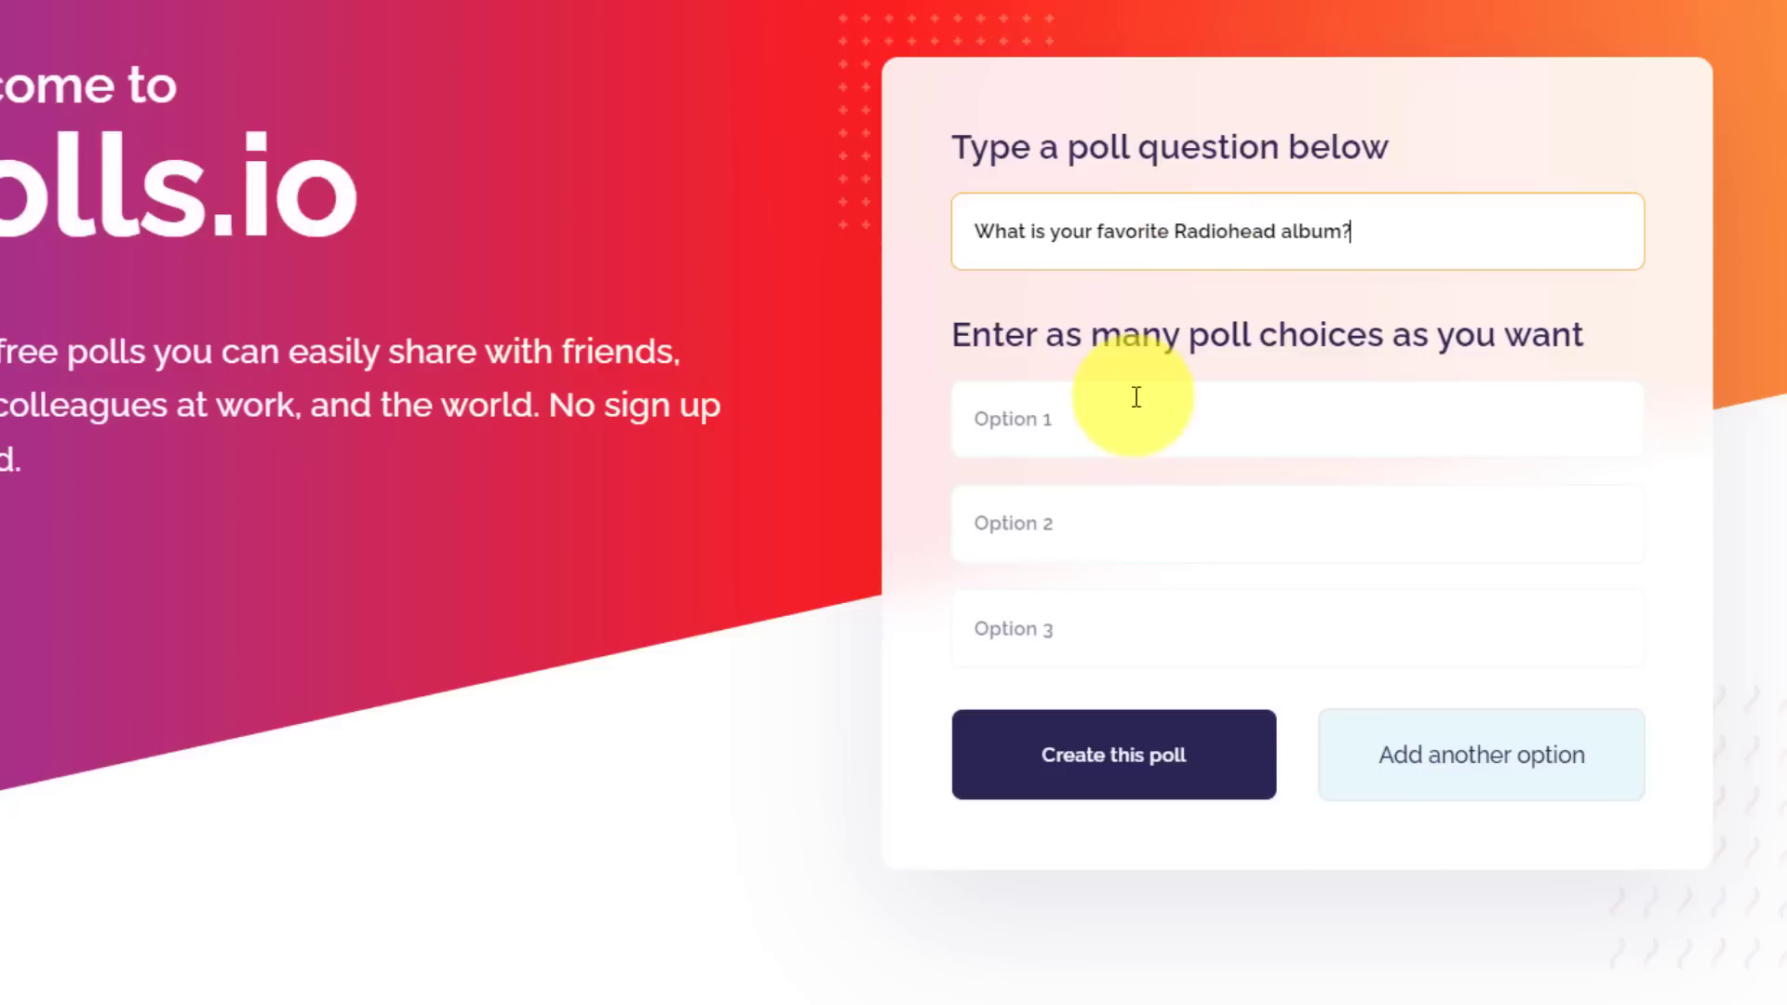
{"action": "left_click", "coordinate": [1133, 426]}
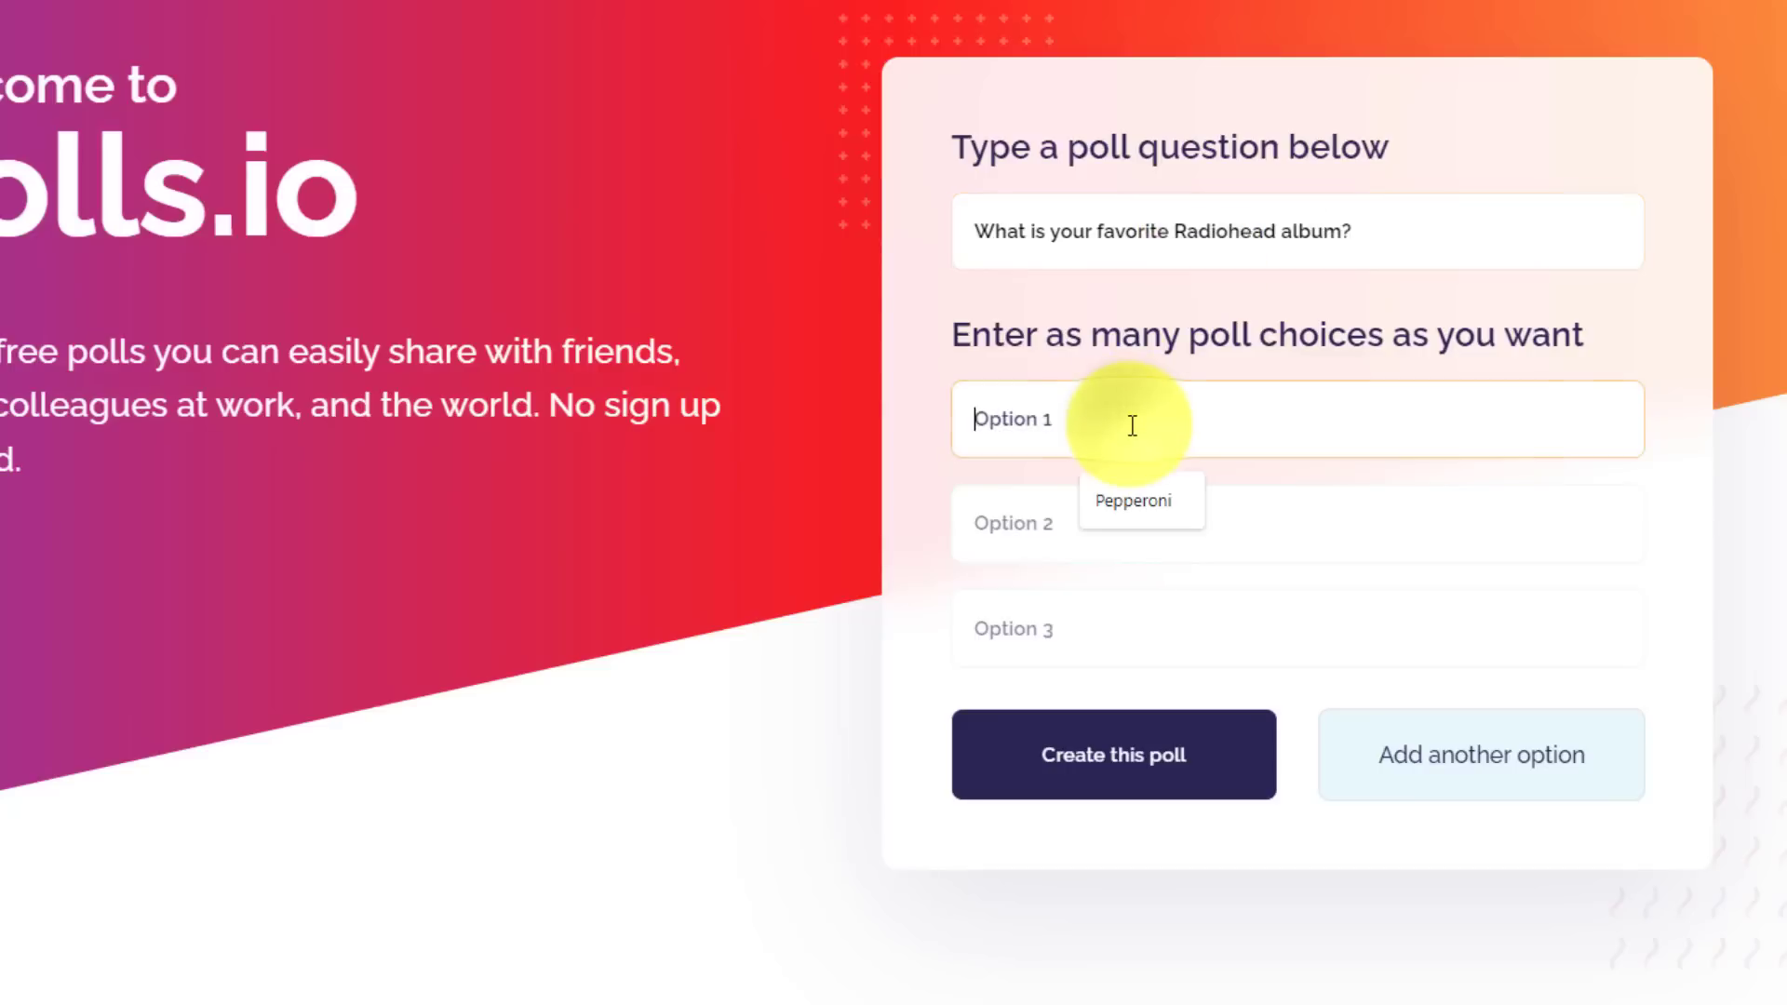
{"action": "type", "text": "OK computer"}
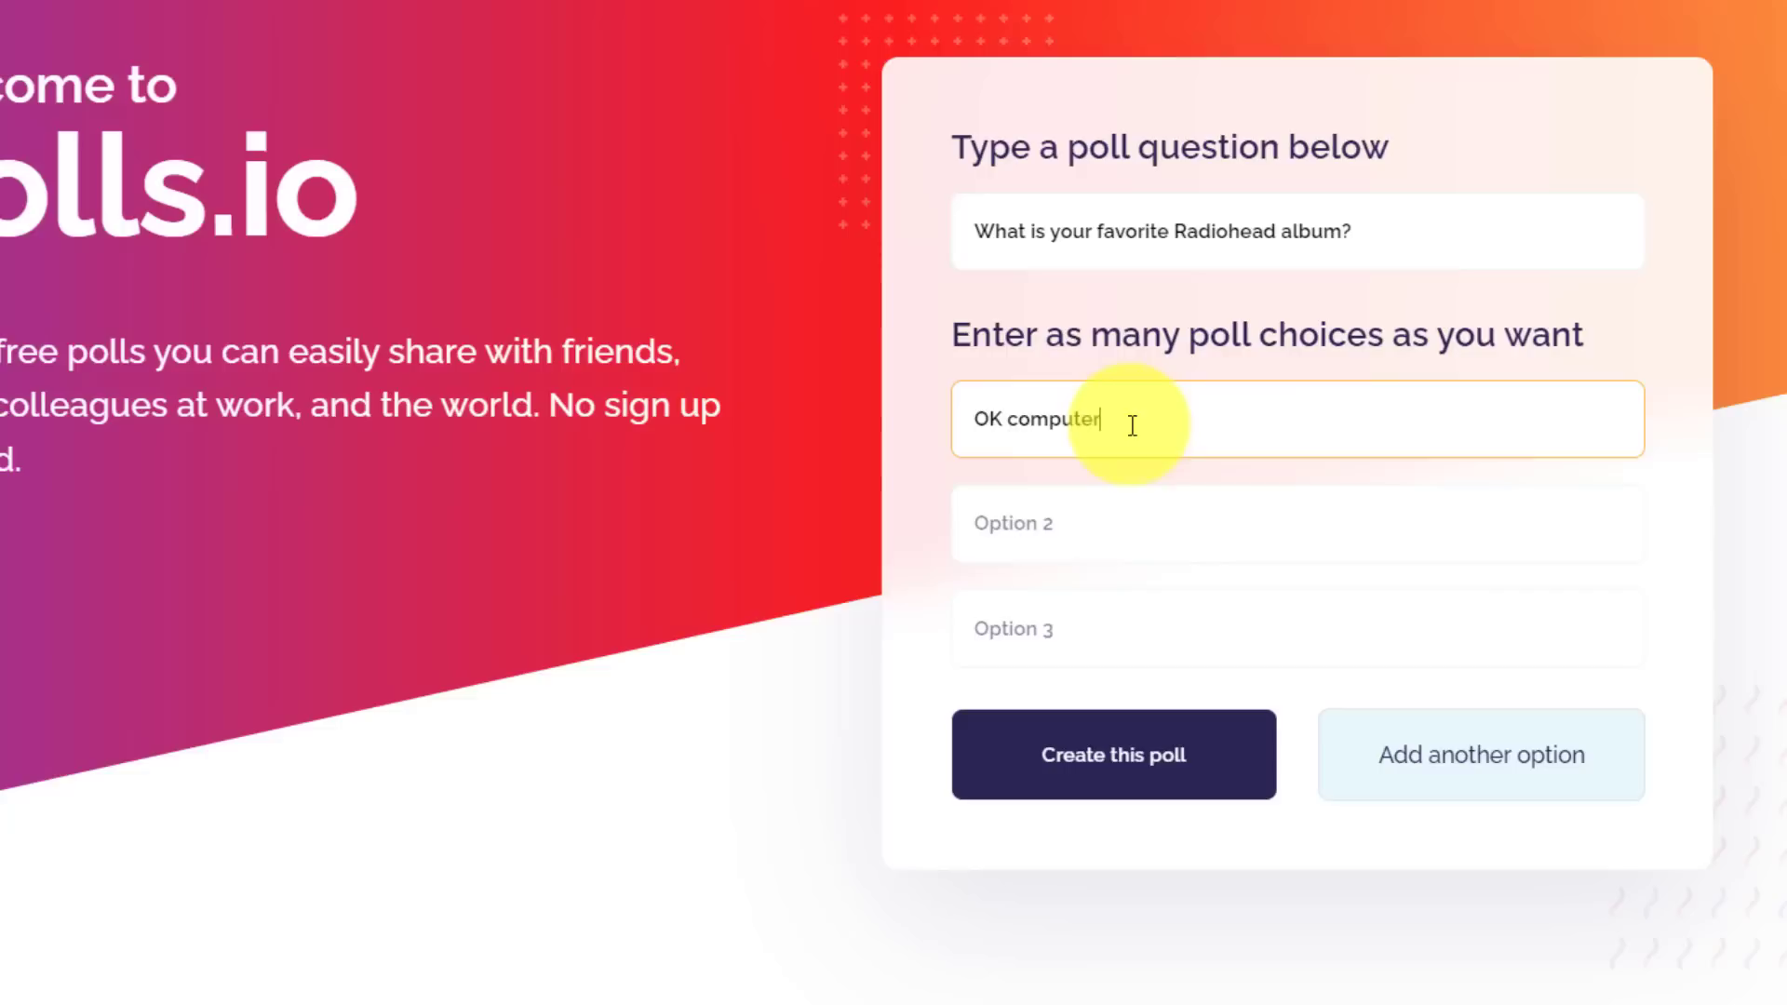
{"action": "key", "text": "Tab"}
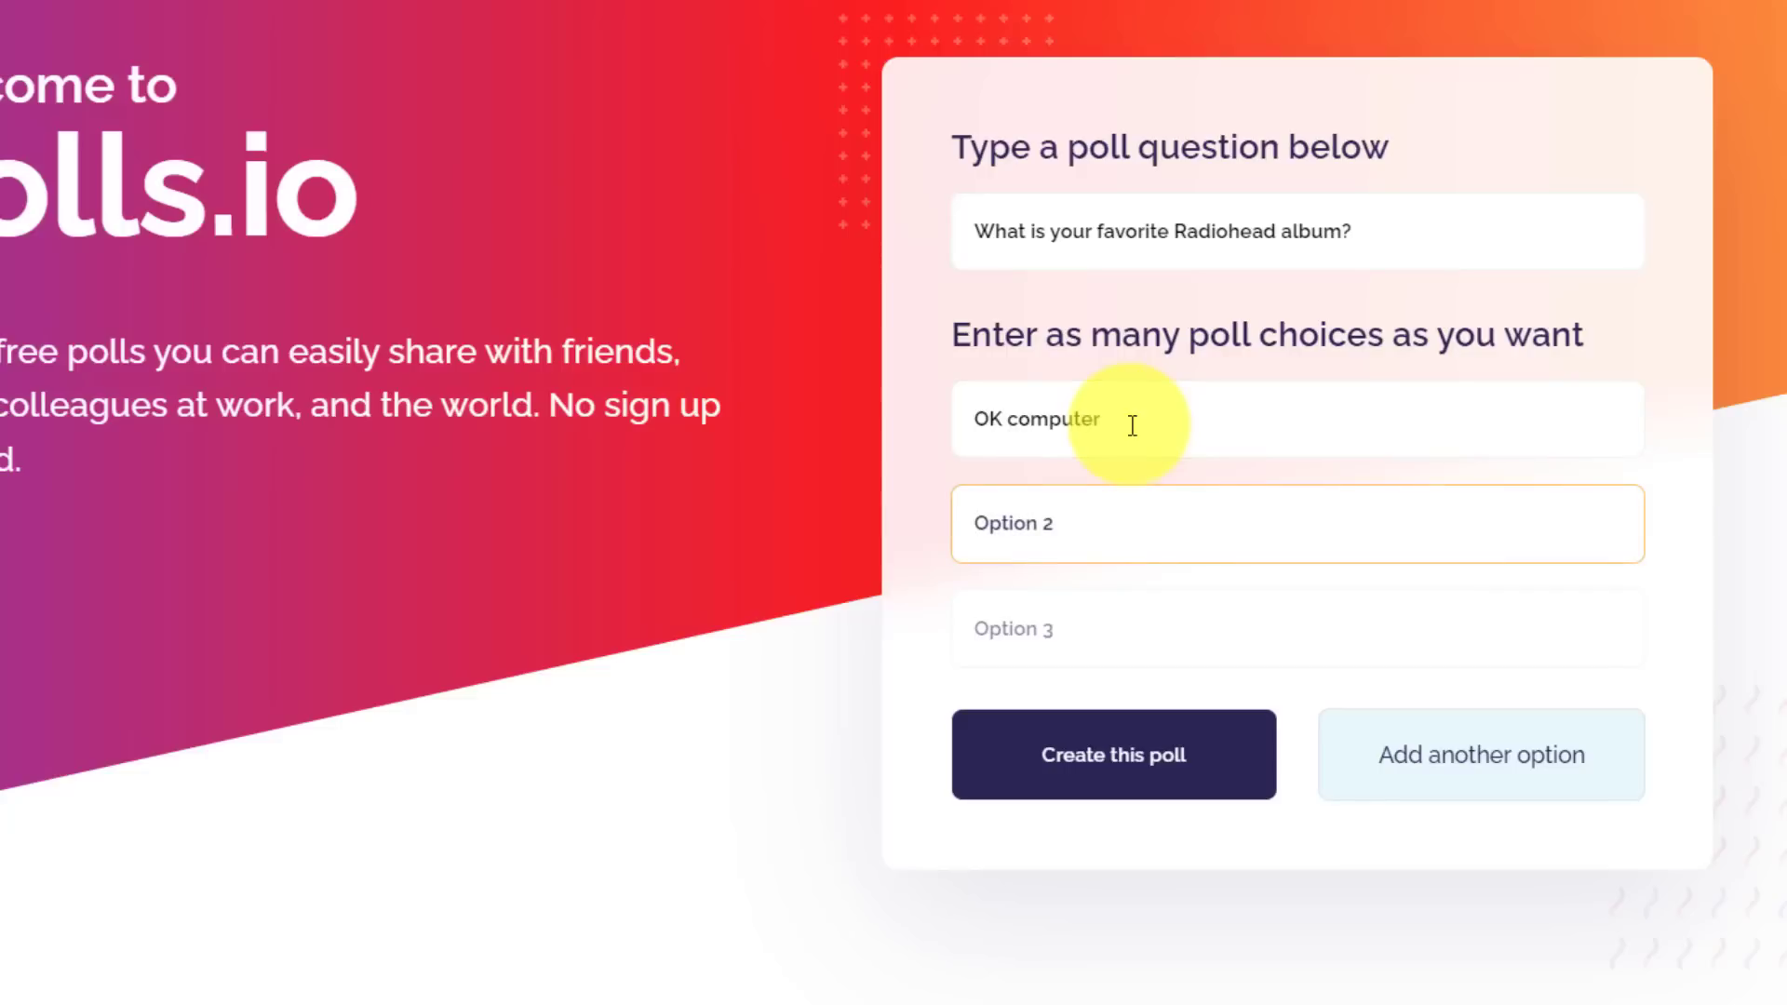
{"action": "type", "text": "Kid A"}
{"action": "key", "text": "Tab"}
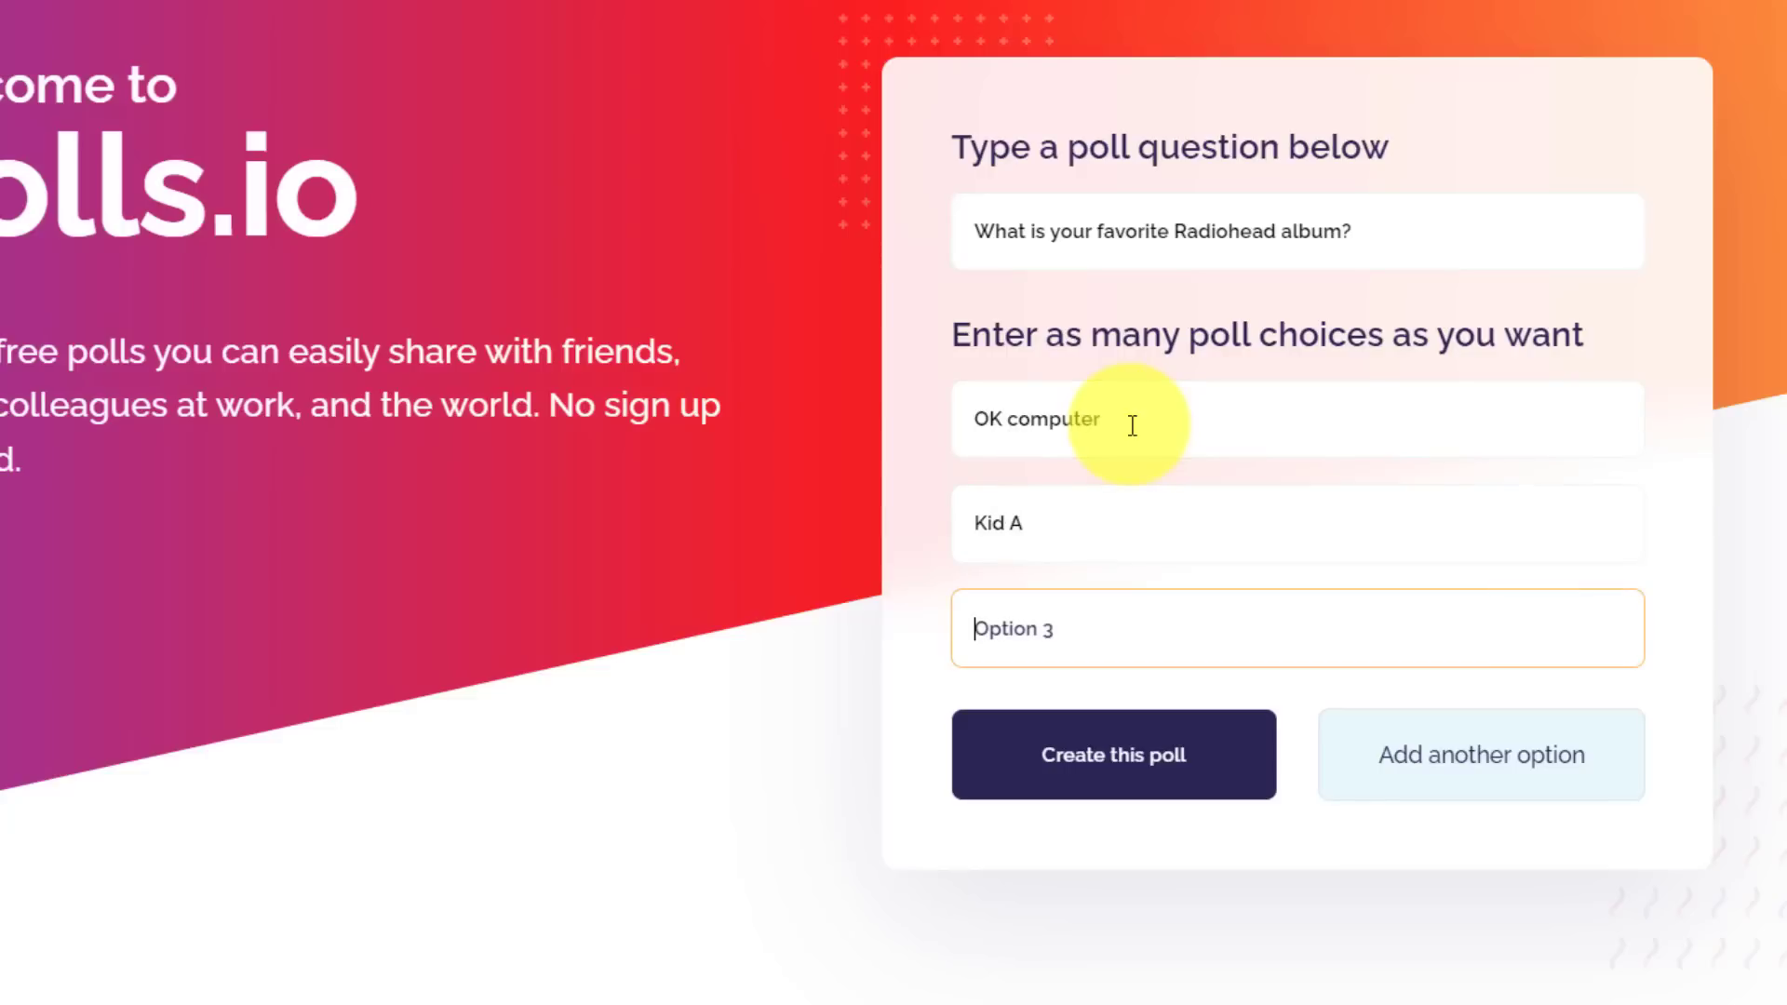
{"action": "type", "text": "In Rainbows"}
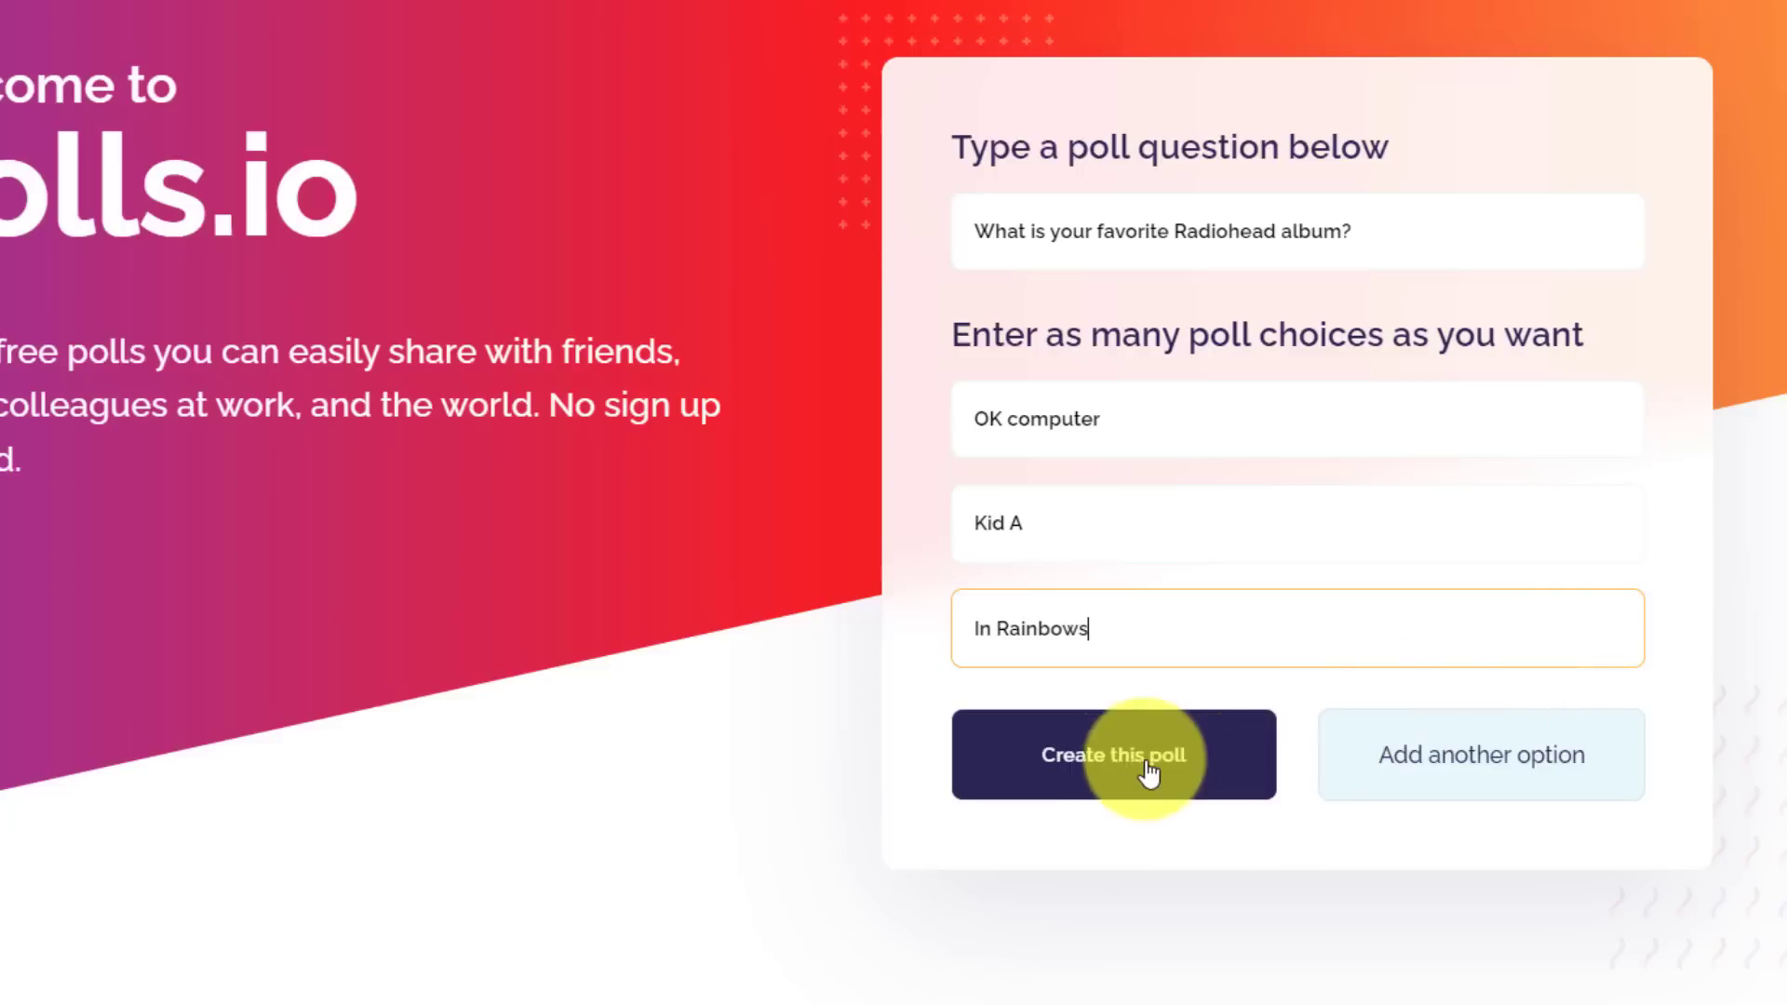
{"action": "left_click", "coordinate": [1108, 770]}
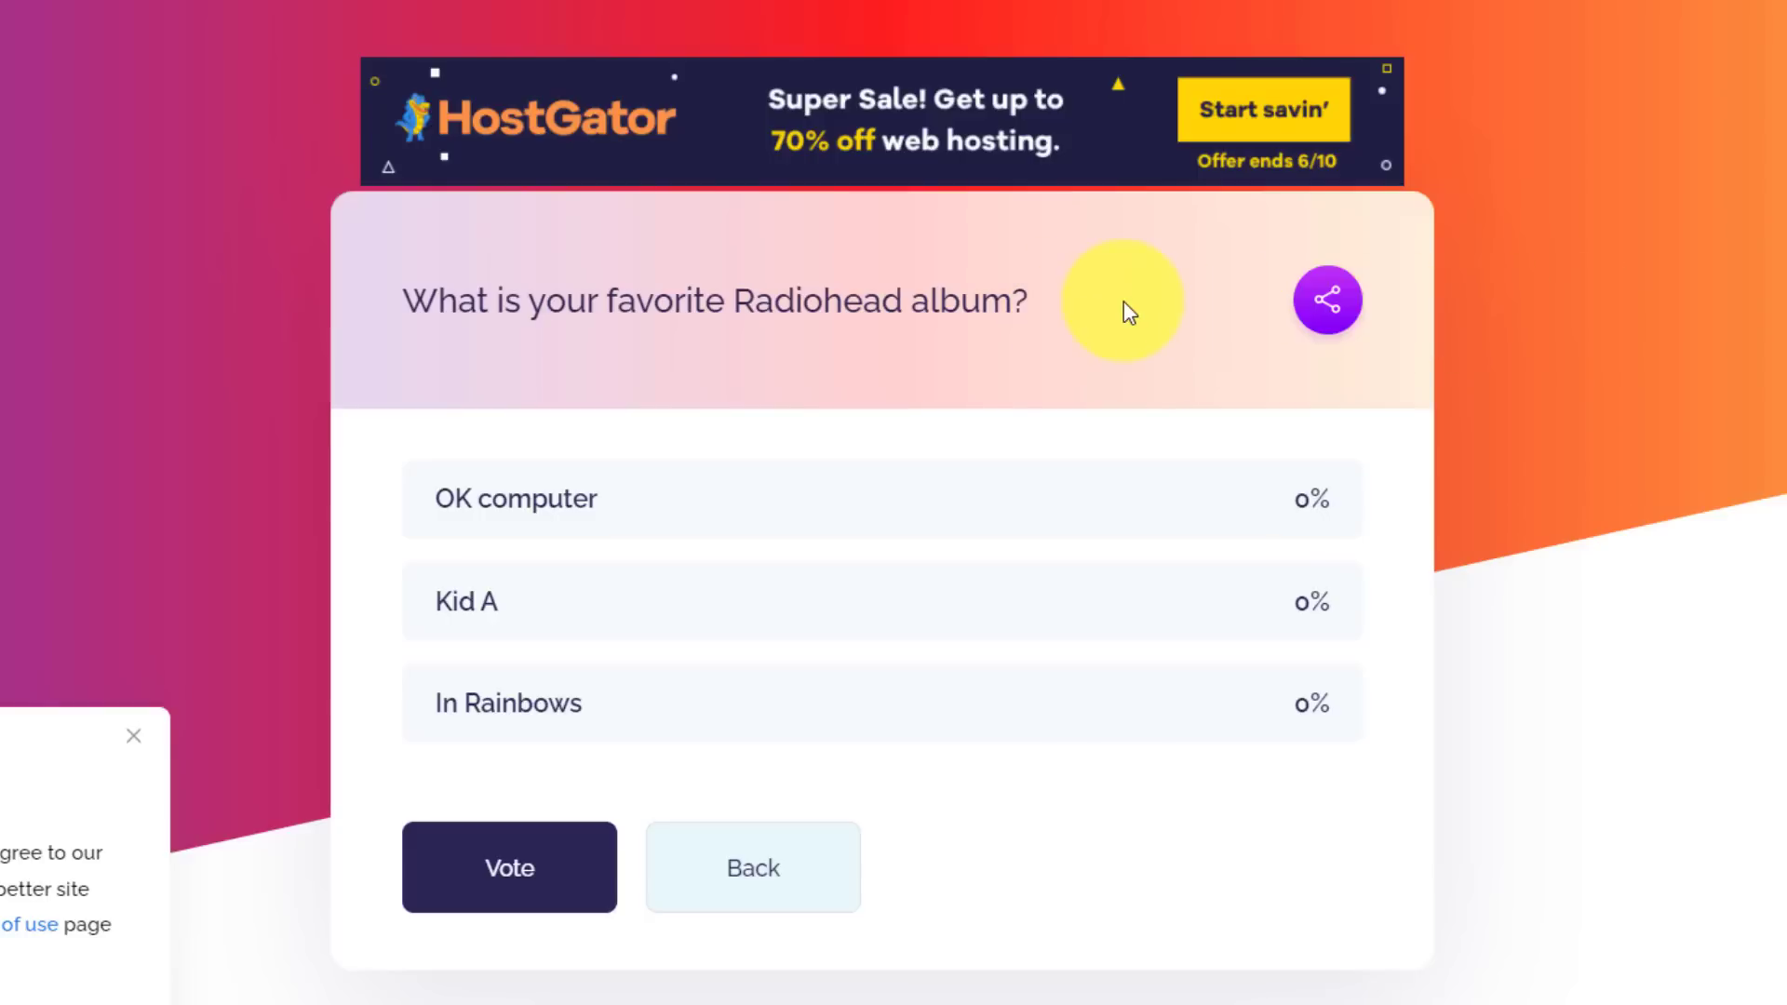
Open the share dropdown for the Radiohead album poll.
{"action": "left_click", "coordinate": [1340, 316]}
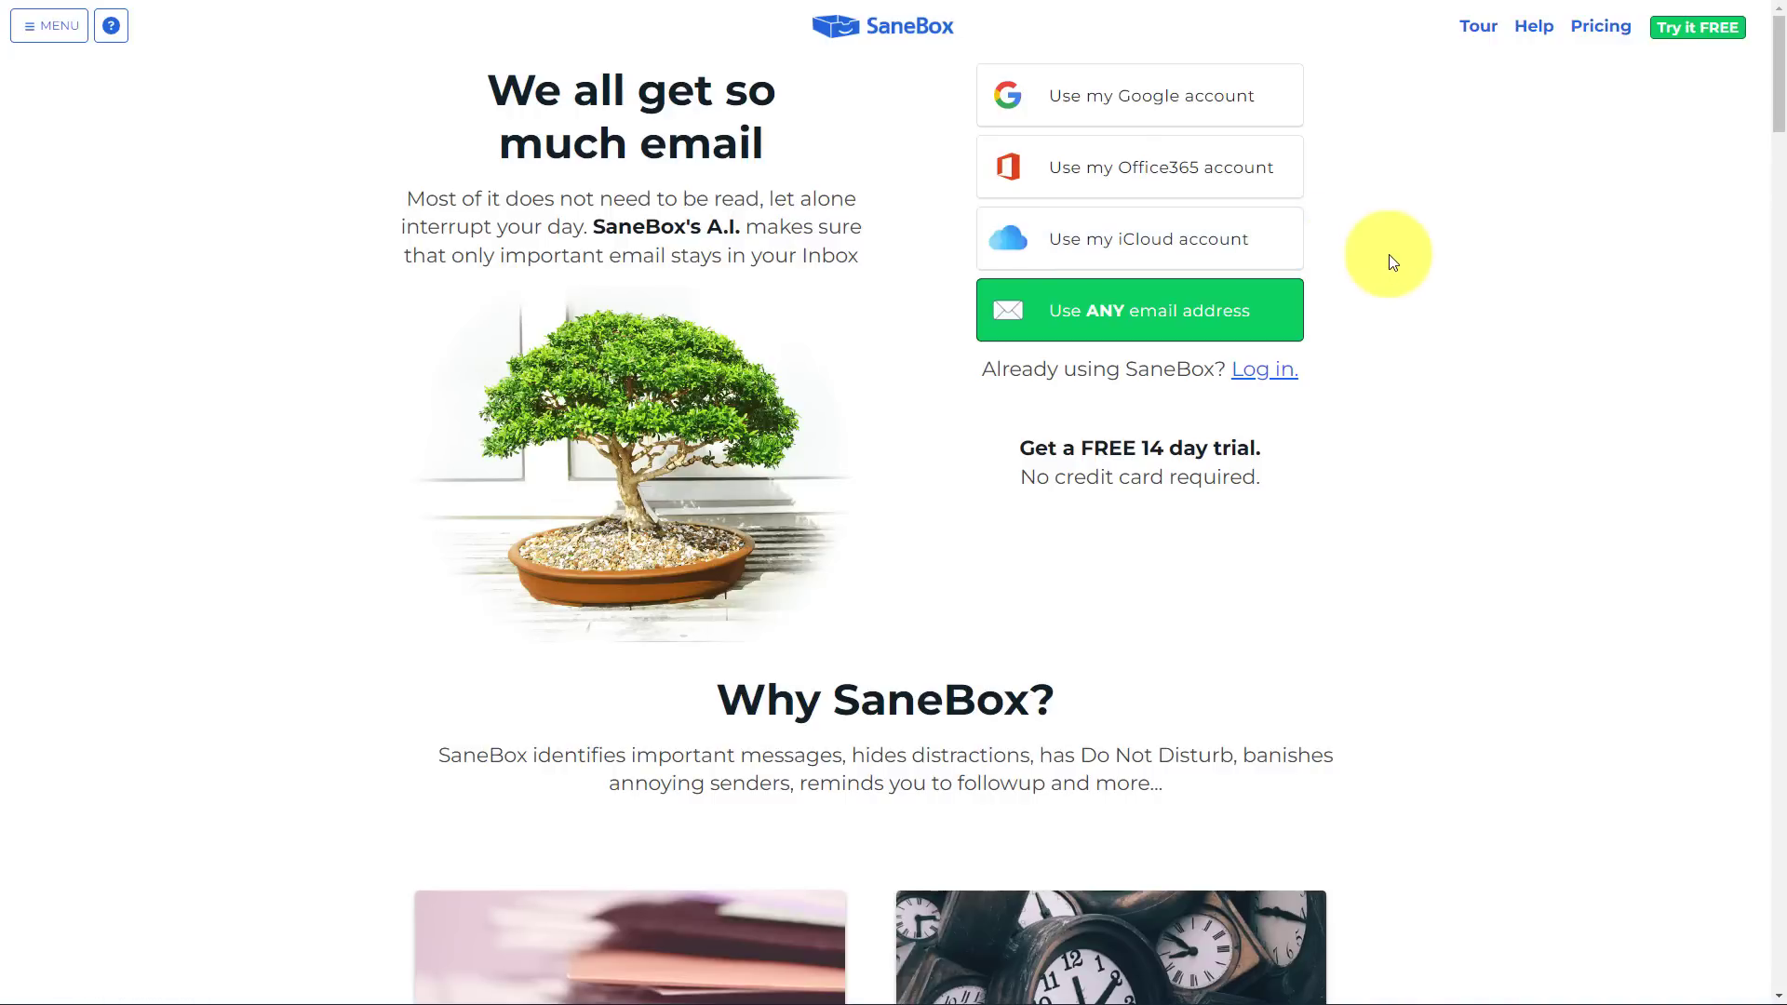
Scroll the SaneBox page down to the 'Why SaneBox?' feature cards.
{"action": "scroll", "coordinate": [1389, 254], "scroll_direction": "down", "scroll_amount": 5}
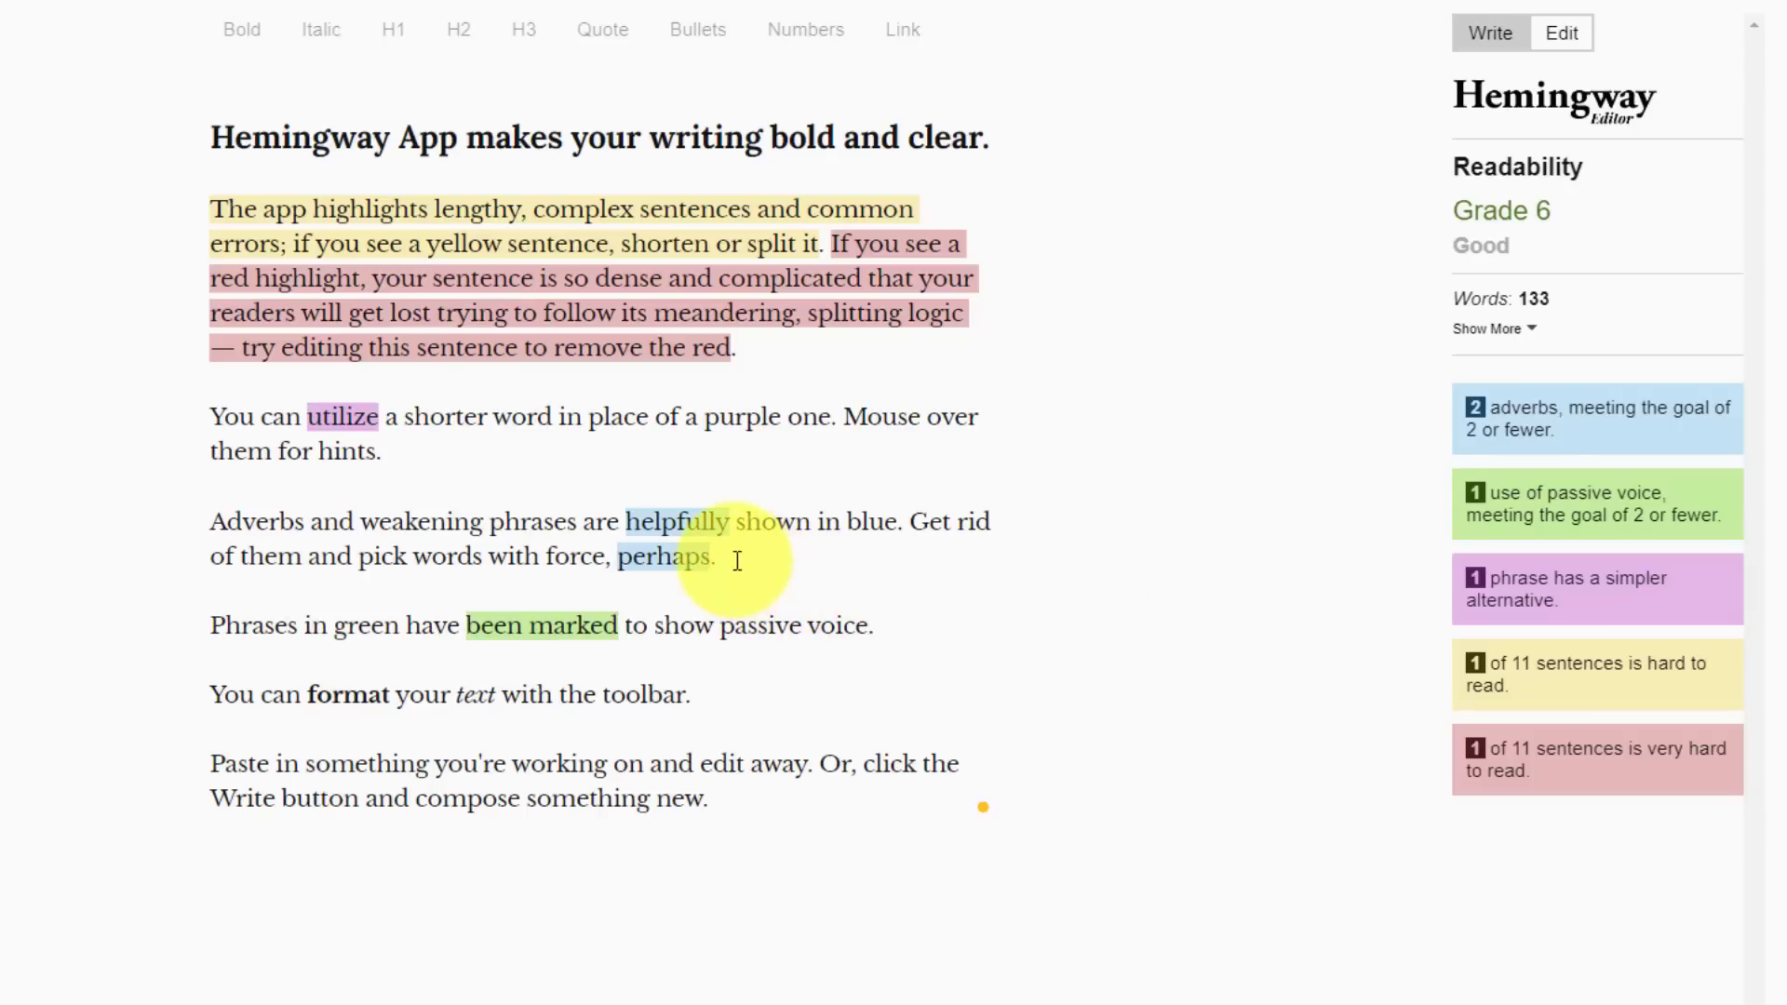
{"action": "mouse_move", "coordinate": [667, 566]}
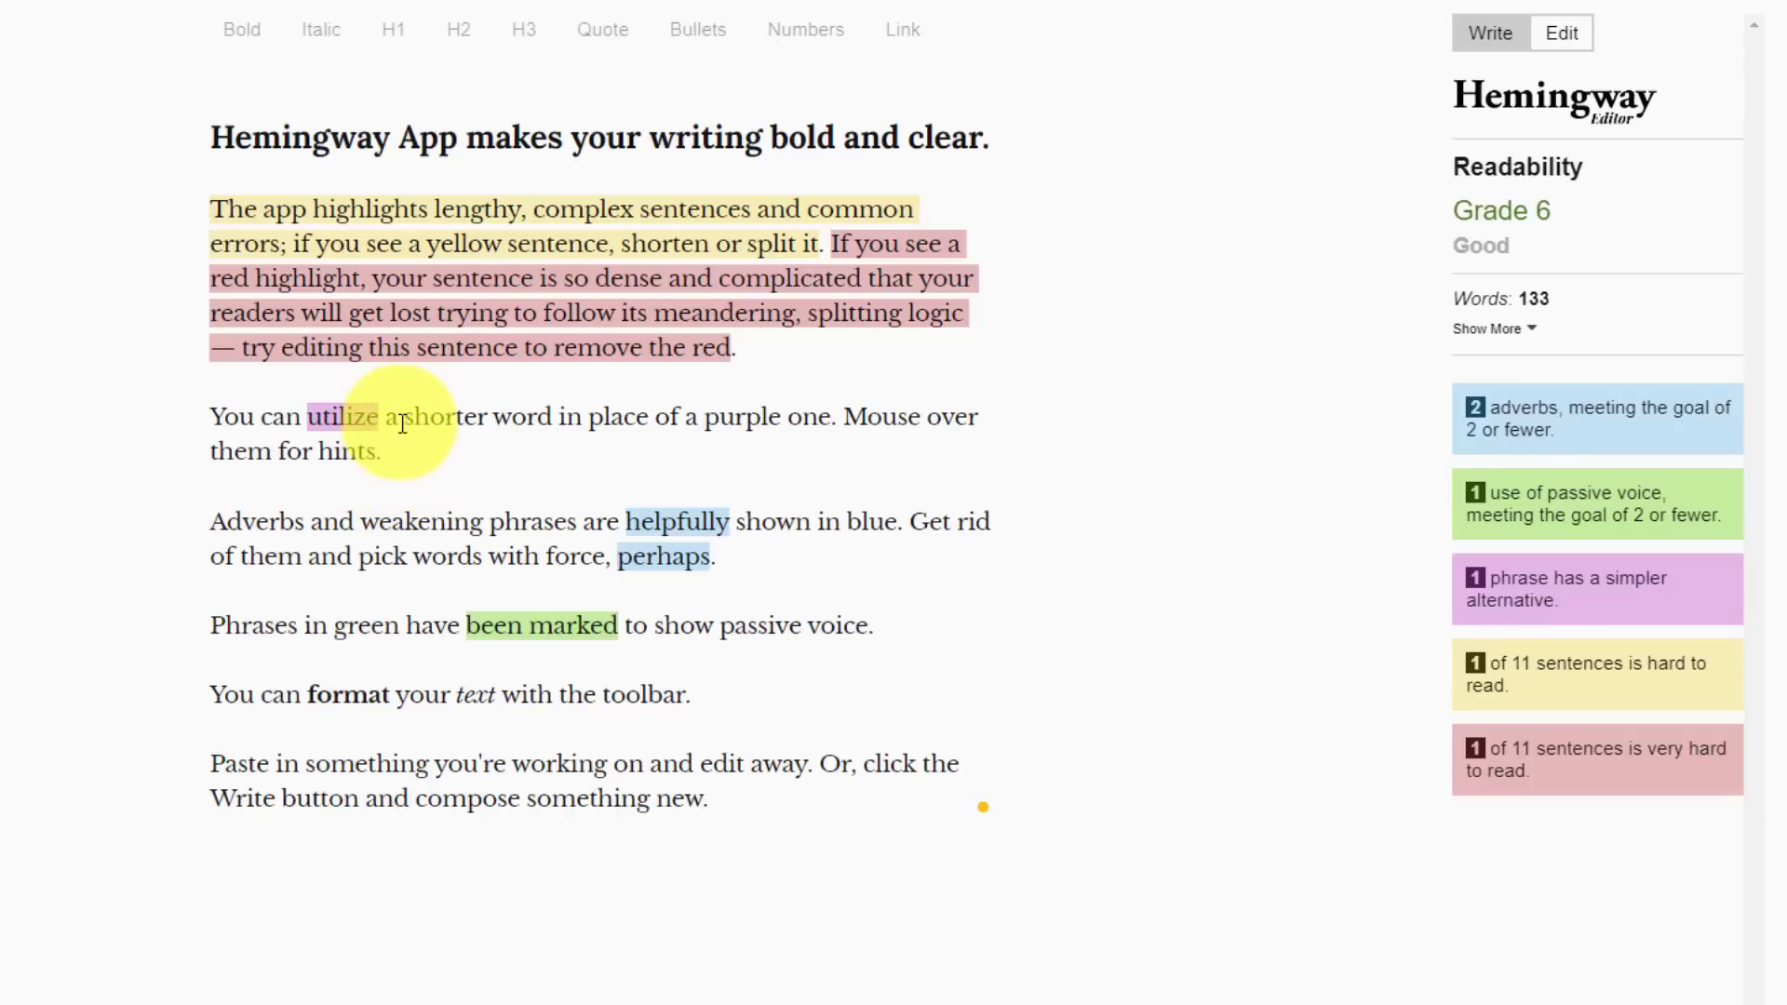
Swap 'utilize' for the suggested 'use' in the Hemingway sample text.
{"action": "mouse_move", "coordinate": [342, 416]}
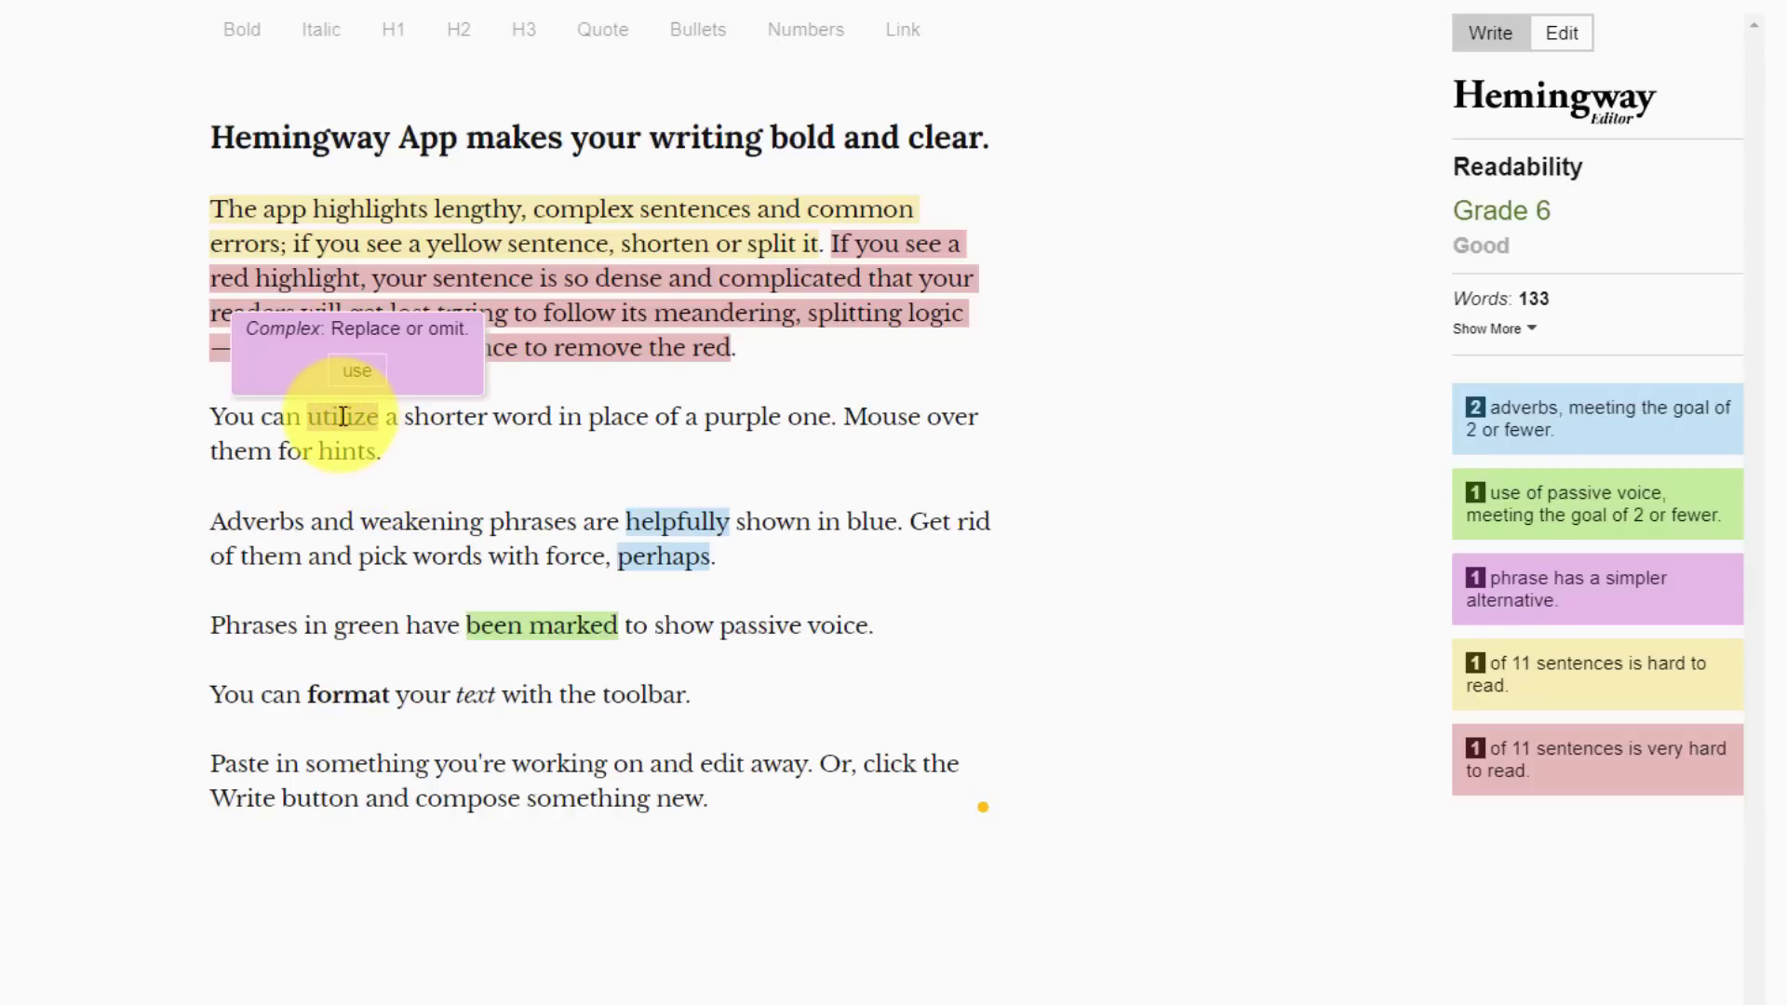
{"action": "left_click", "coordinate": [356, 370]}
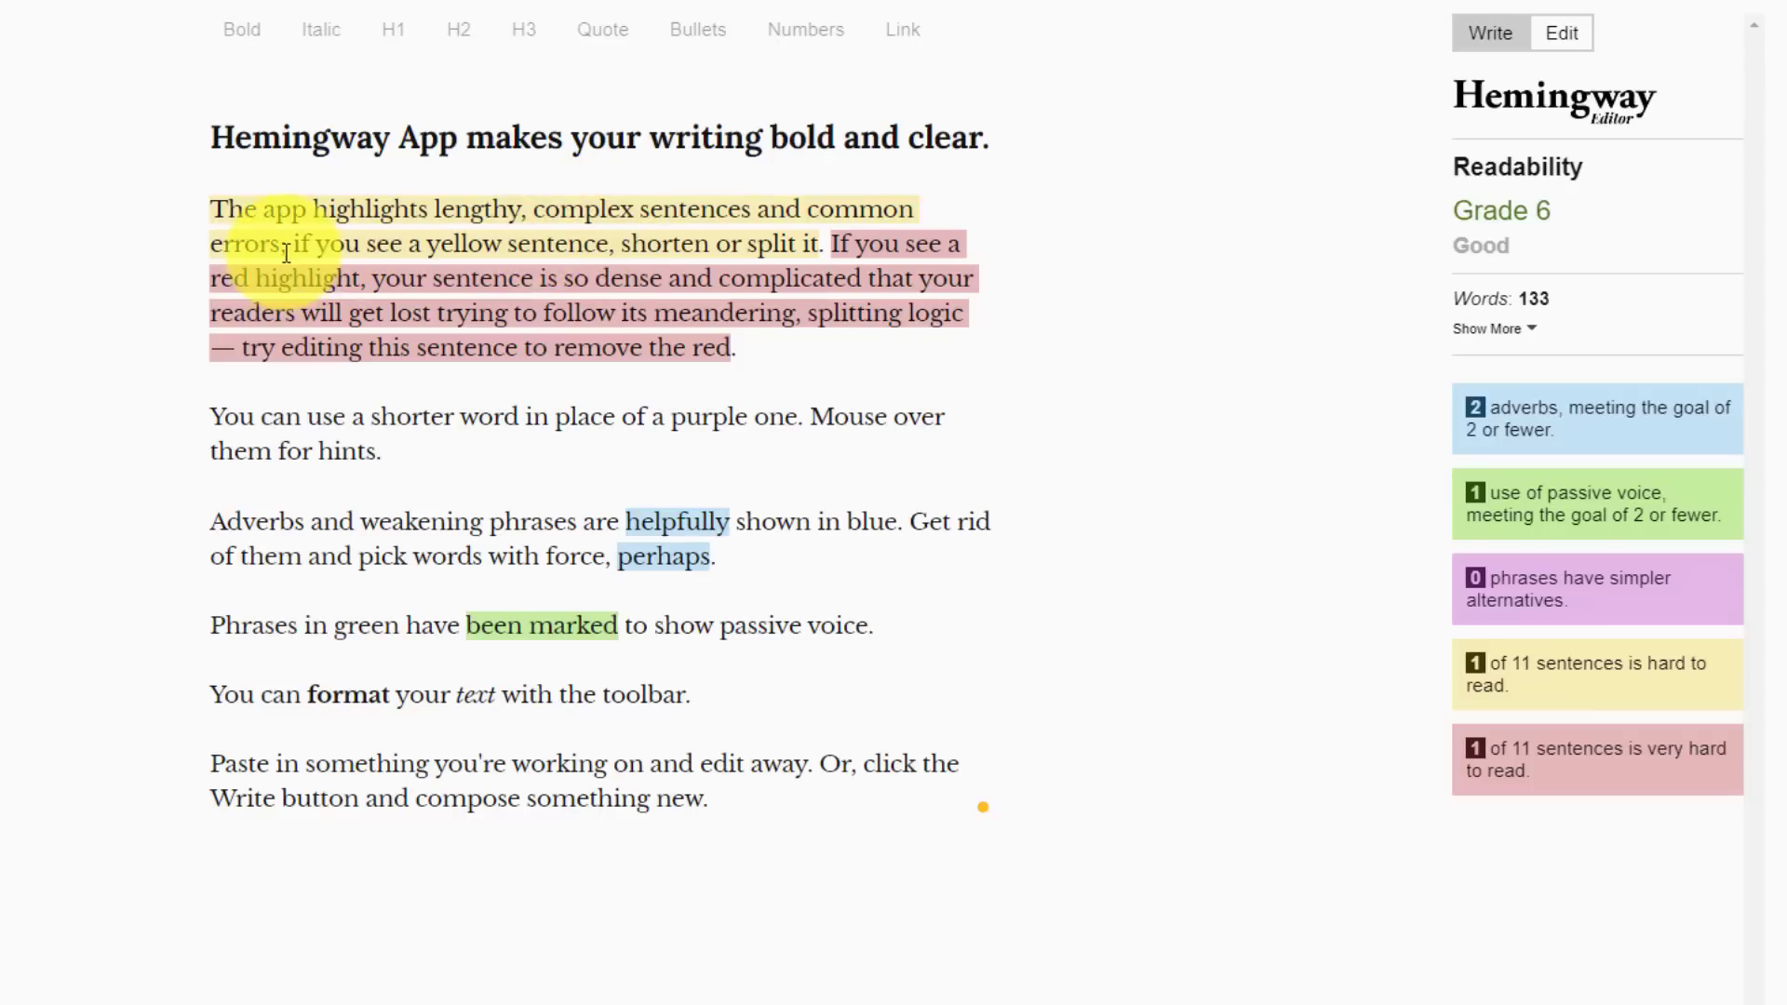
Replace the semicolon after 'errors' with a period to split the first sentence in two.
{"action": "key", "text": "BackSpace"}
{"action": "type", "text": "."}
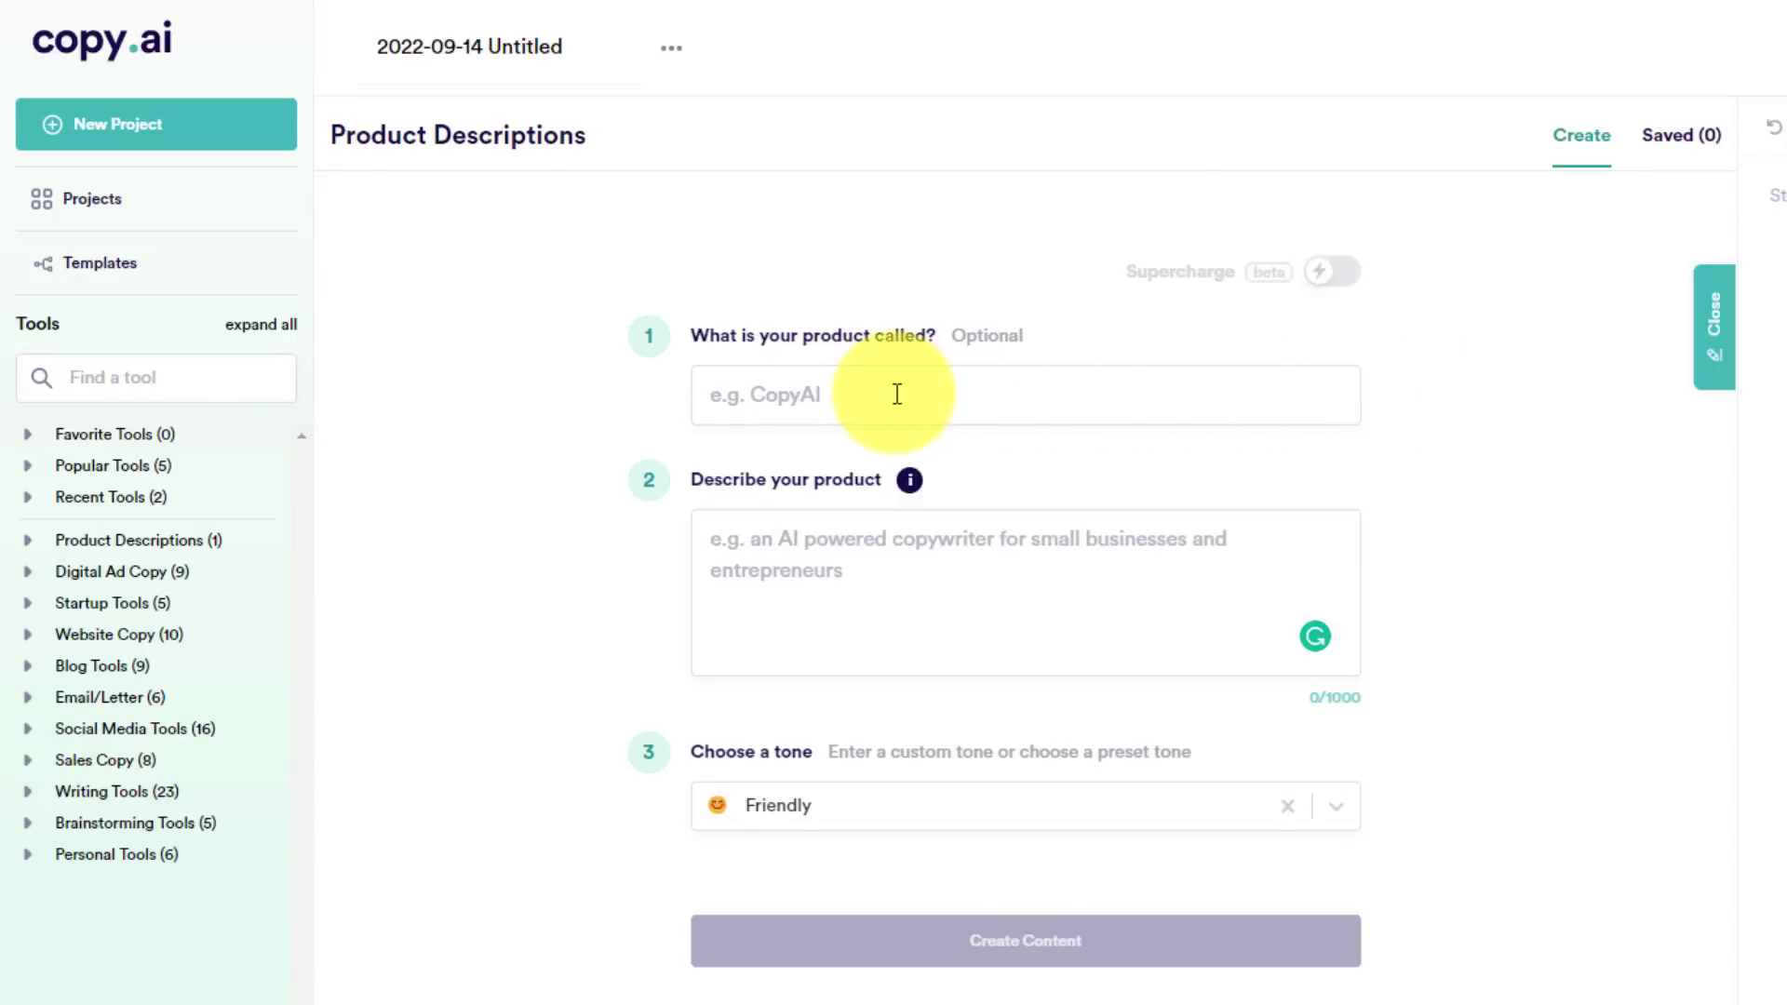
Enter the Google for Everyone course name and describe it as teaching Google Apps and products.
{"action": "left_click", "coordinate": [856, 395]}
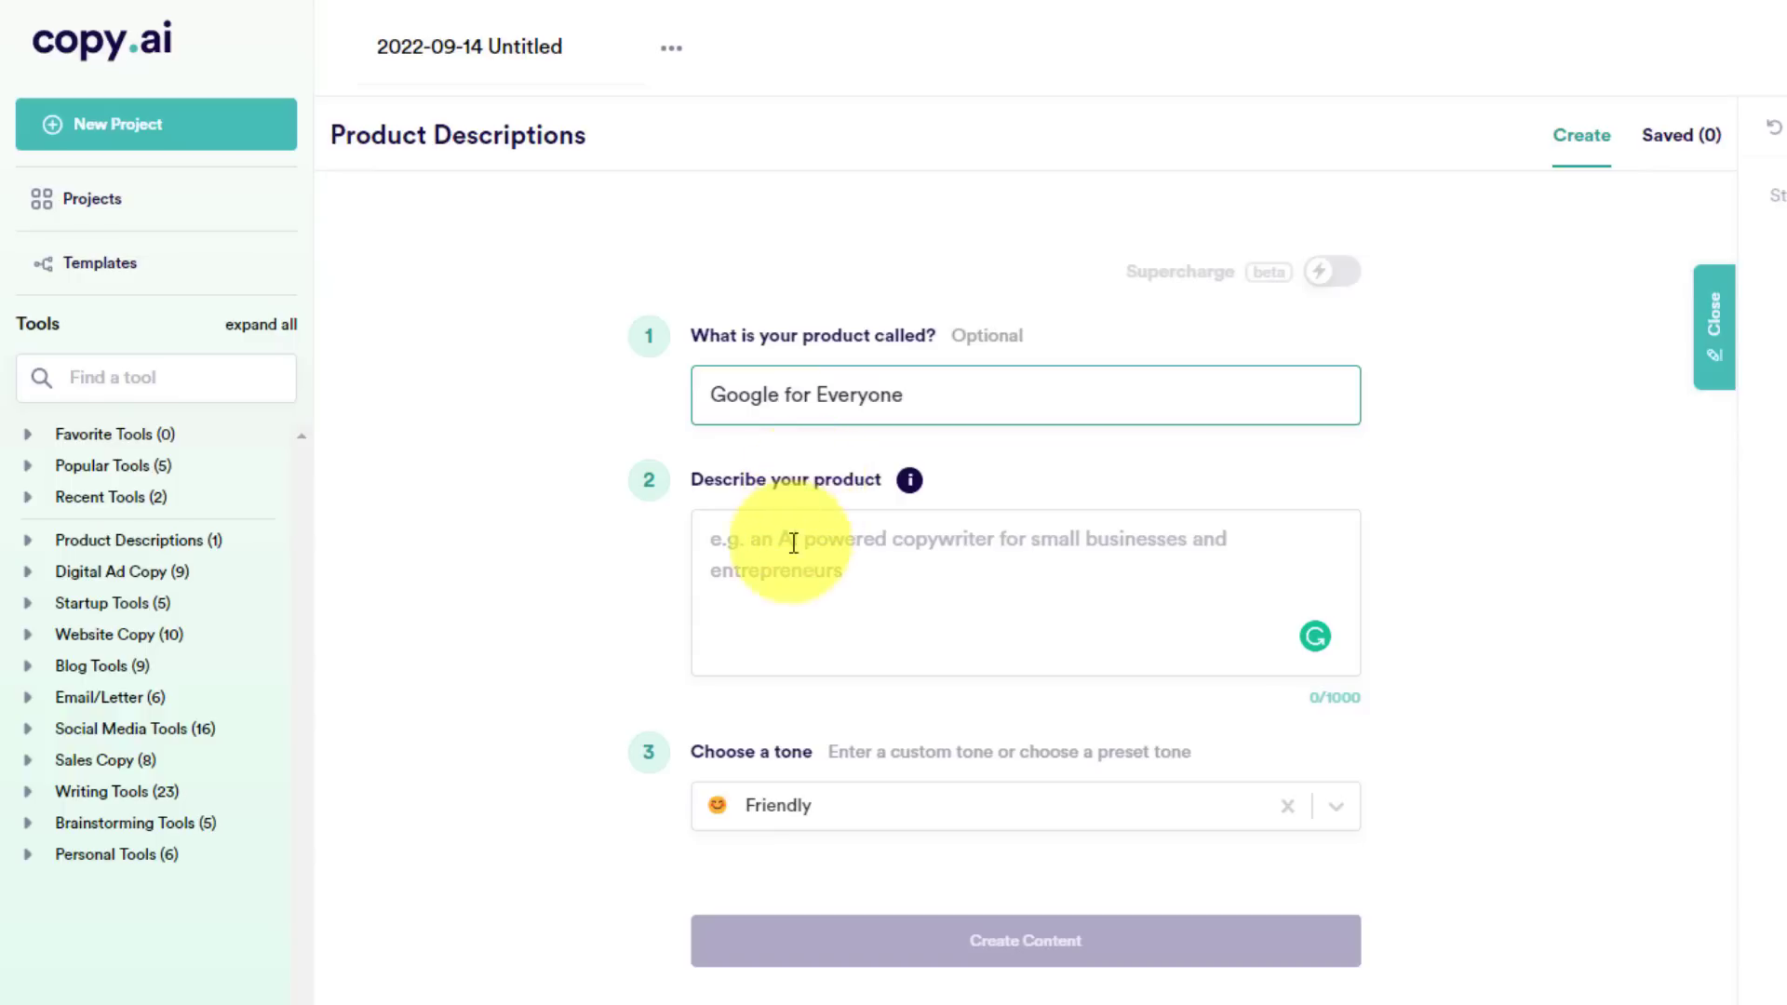
{"action": "left_click", "coordinate": [778, 543]}
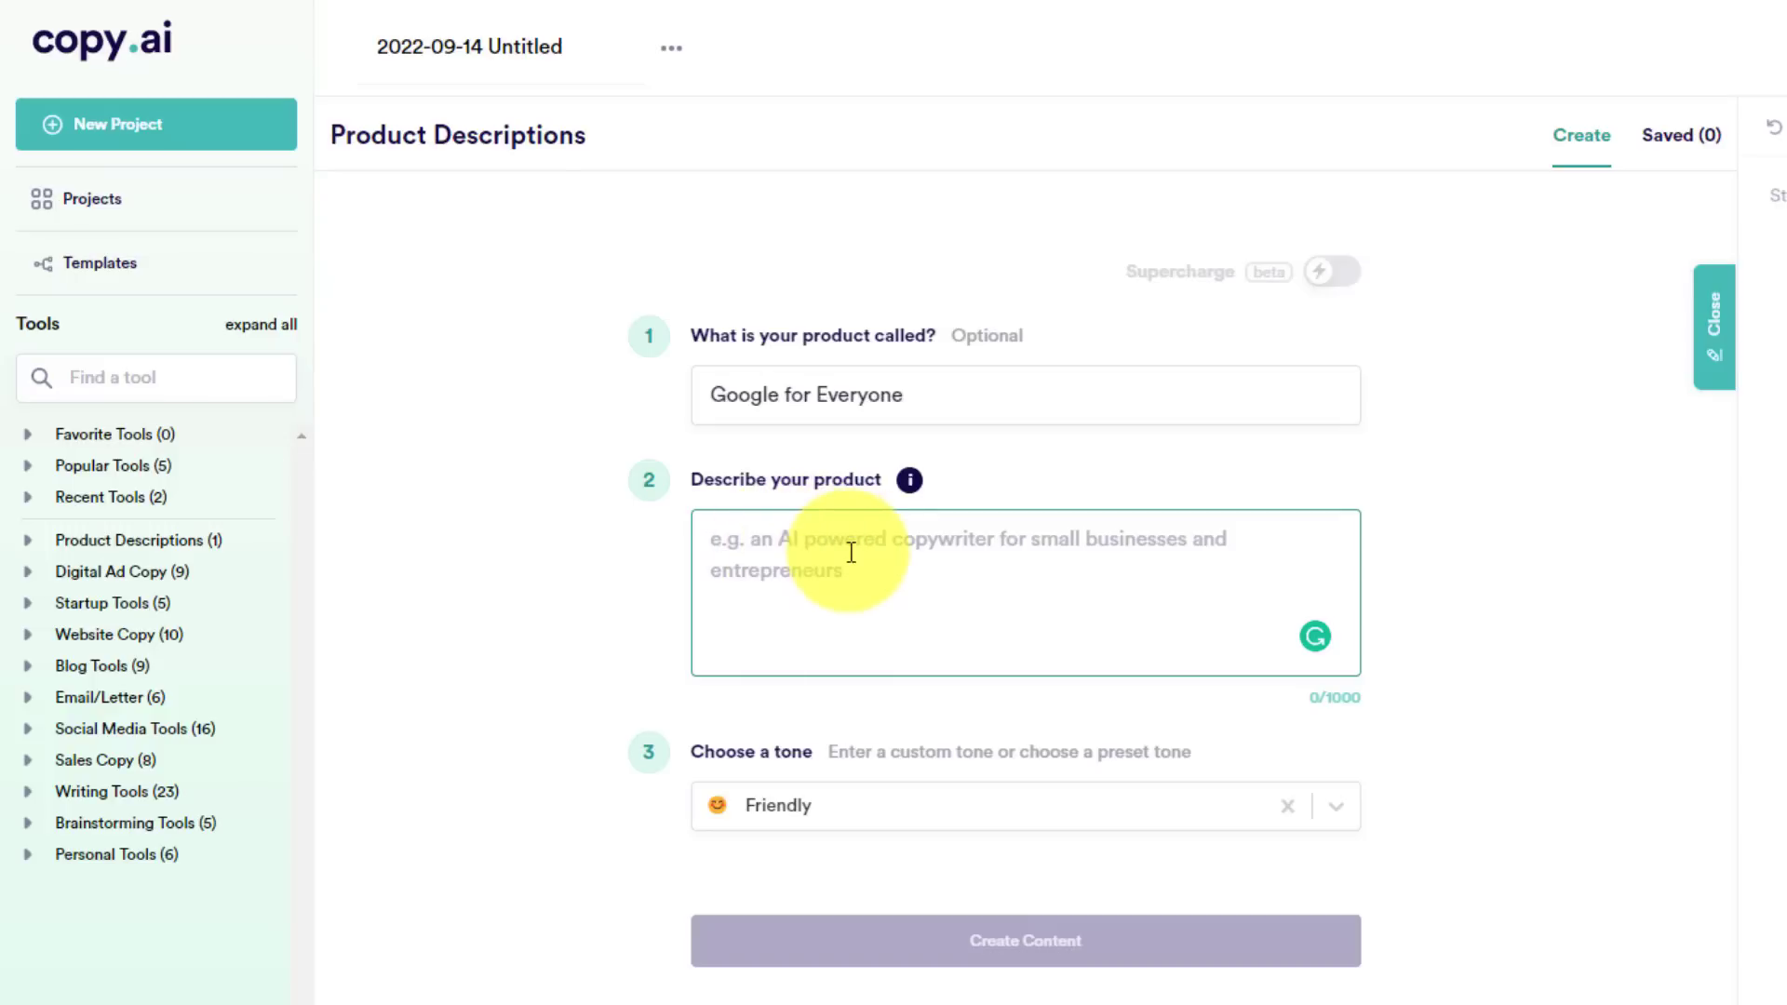
{"action": "type", "text": "This is a course that wi"}
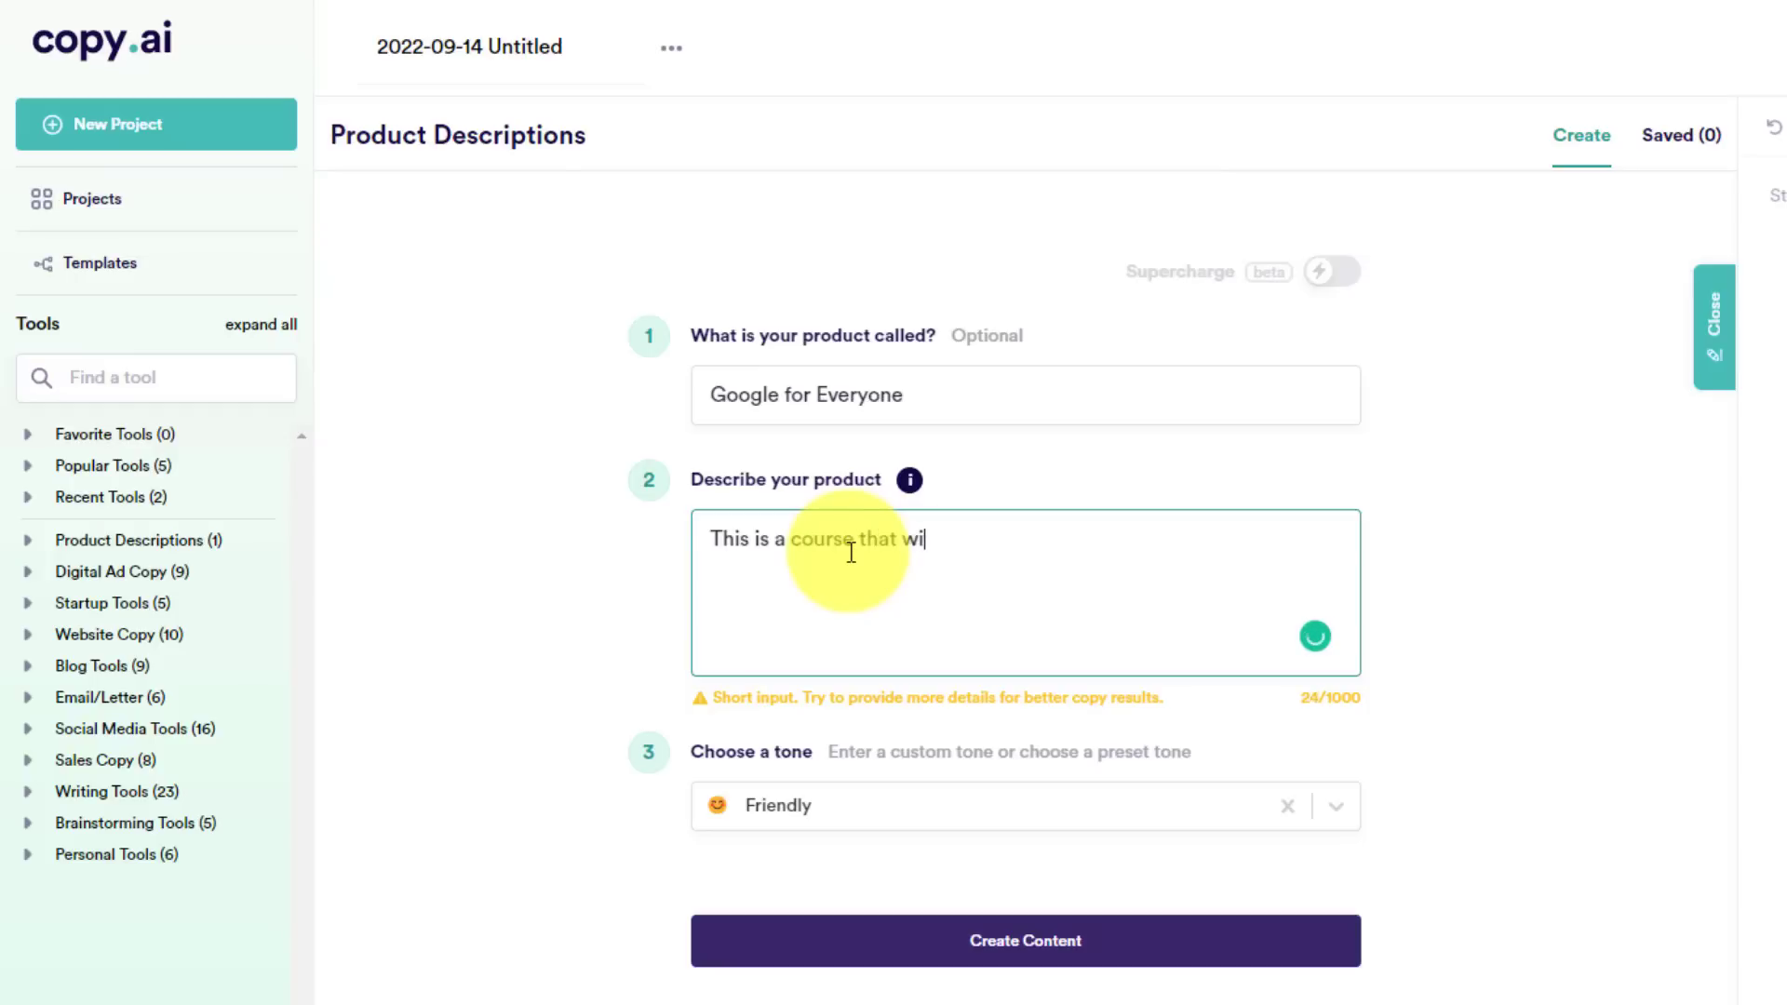
{"action": "type", "text": "ow to use a variety of Google Apps and pro"}
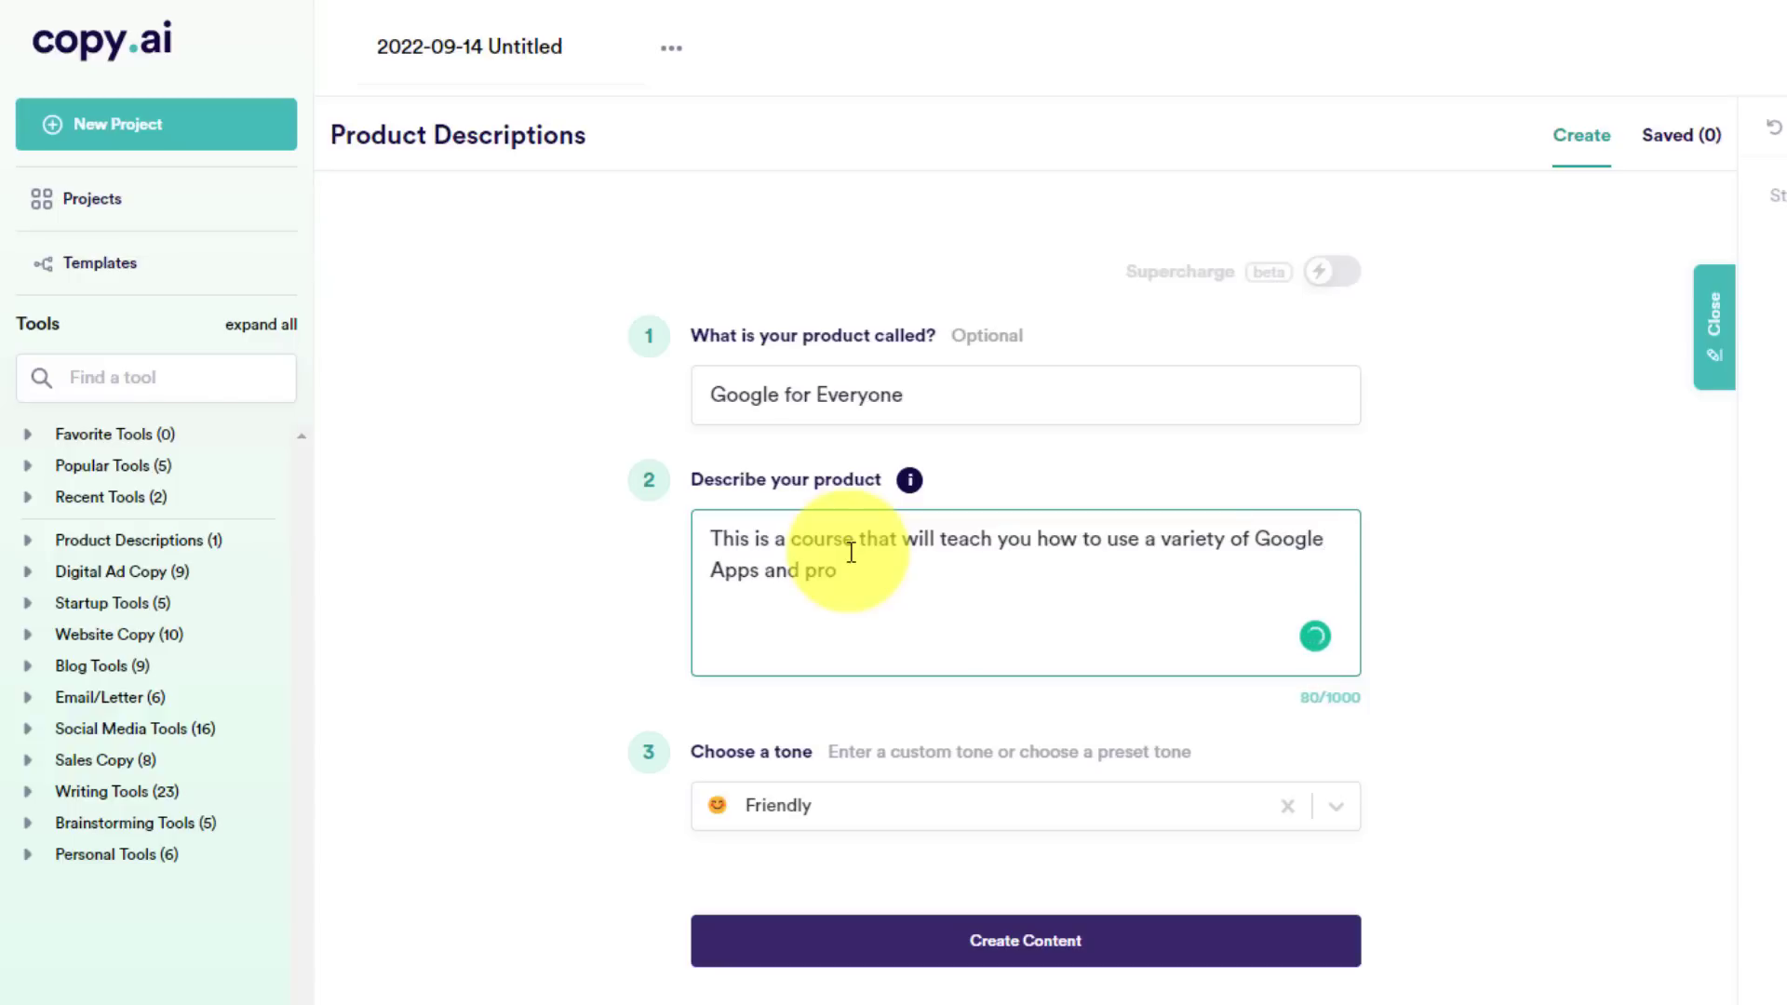
{"action": "type", "text": "ts."}
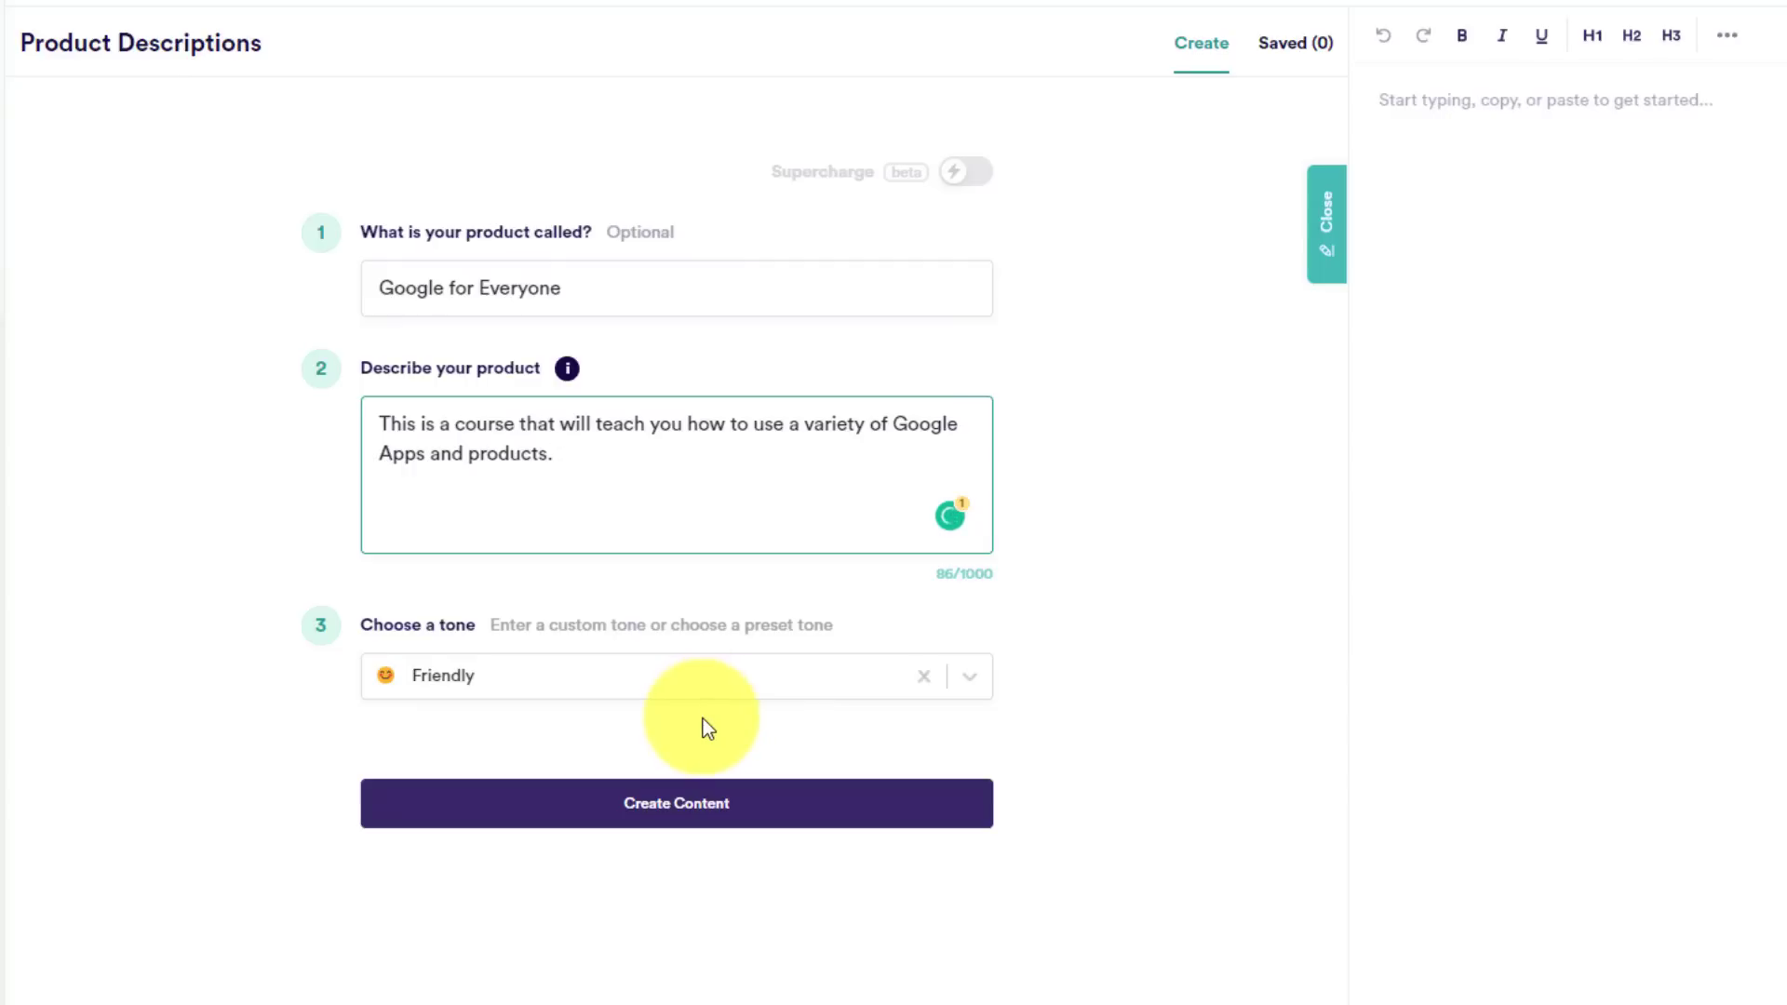
Keep the tone set to Friendly and generate the product descriptions.
{"action": "left_click", "coordinate": [970, 685]}
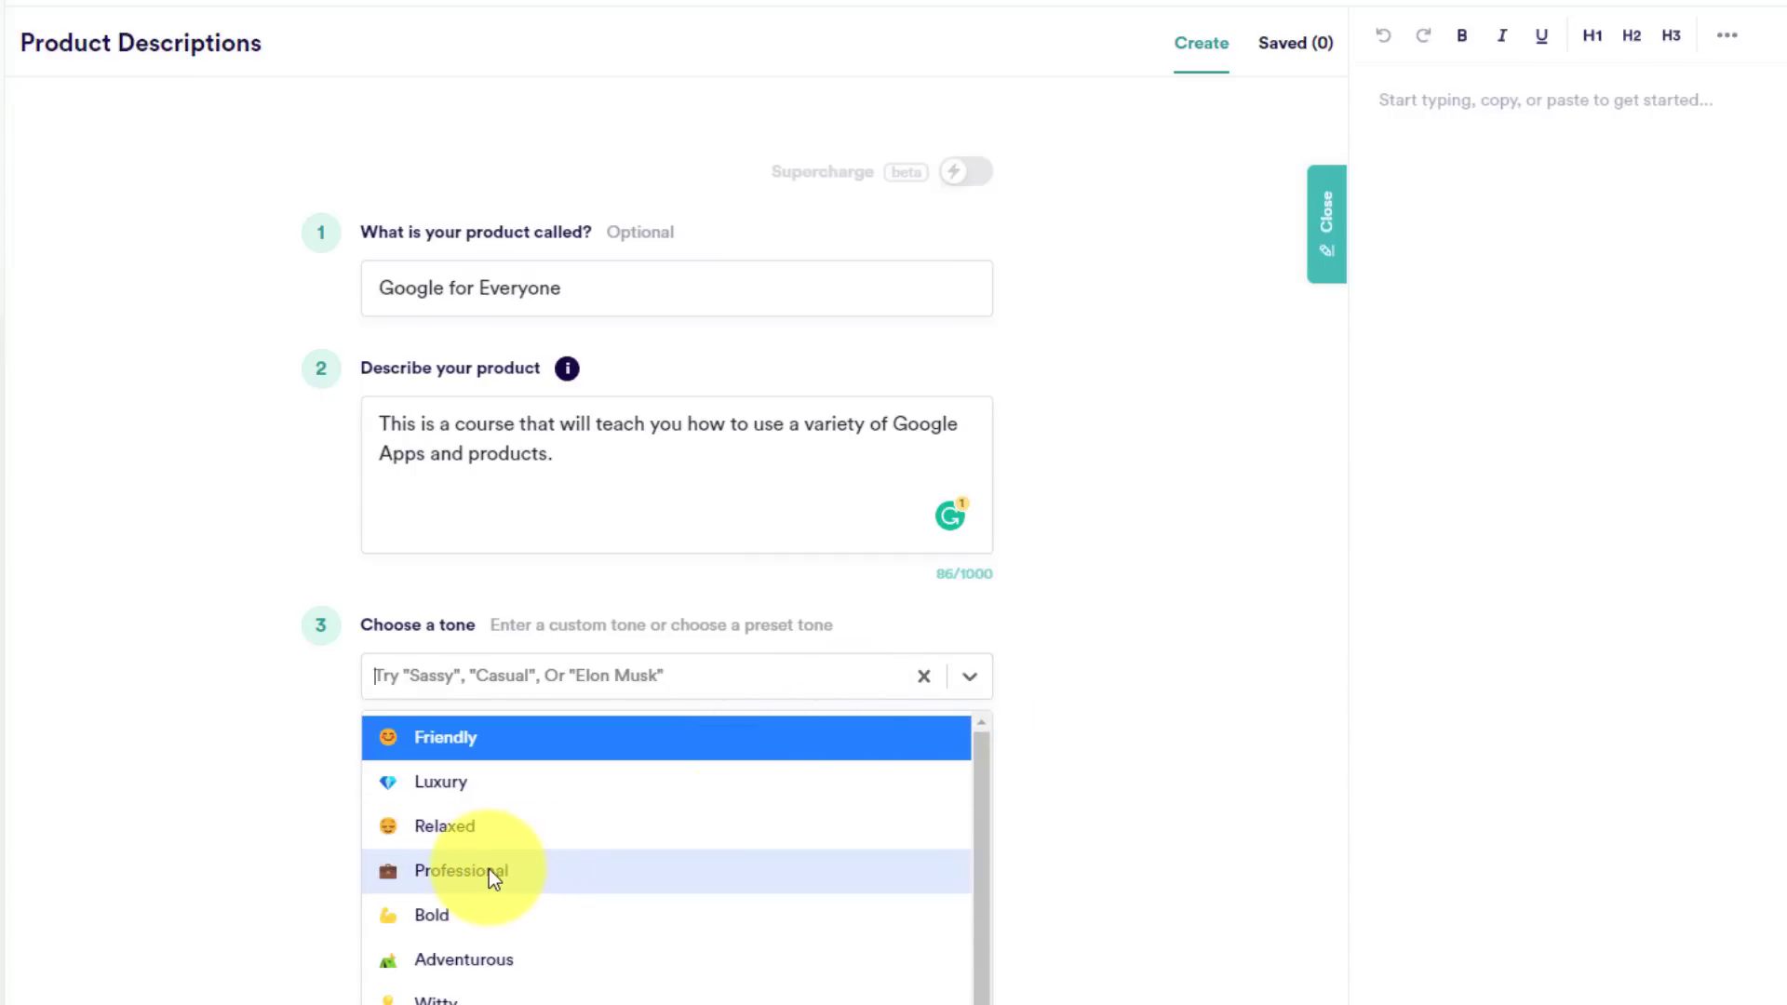
{"action": "scroll", "coordinate": [529, 959], "scroll_direction": "down", "scroll_amount": 1}
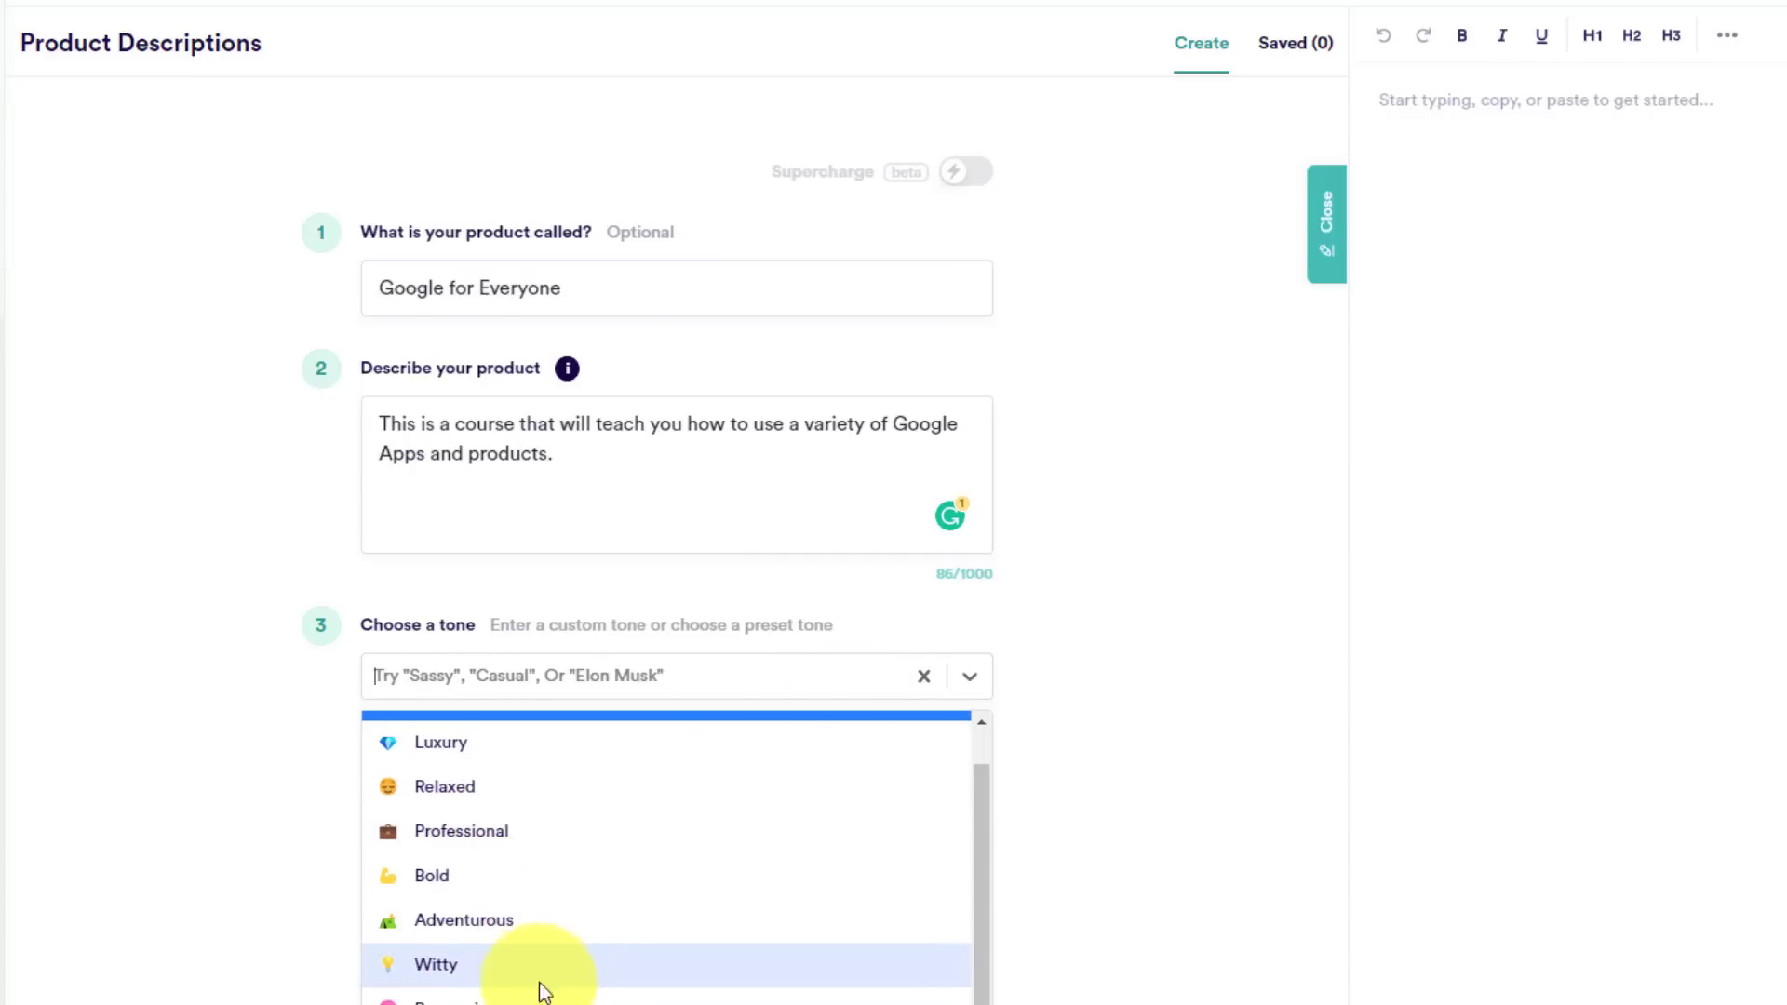
{"action": "scroll", "coordinate": [519, 978], "scroll_direction": "up", "scroll_amount": 1}
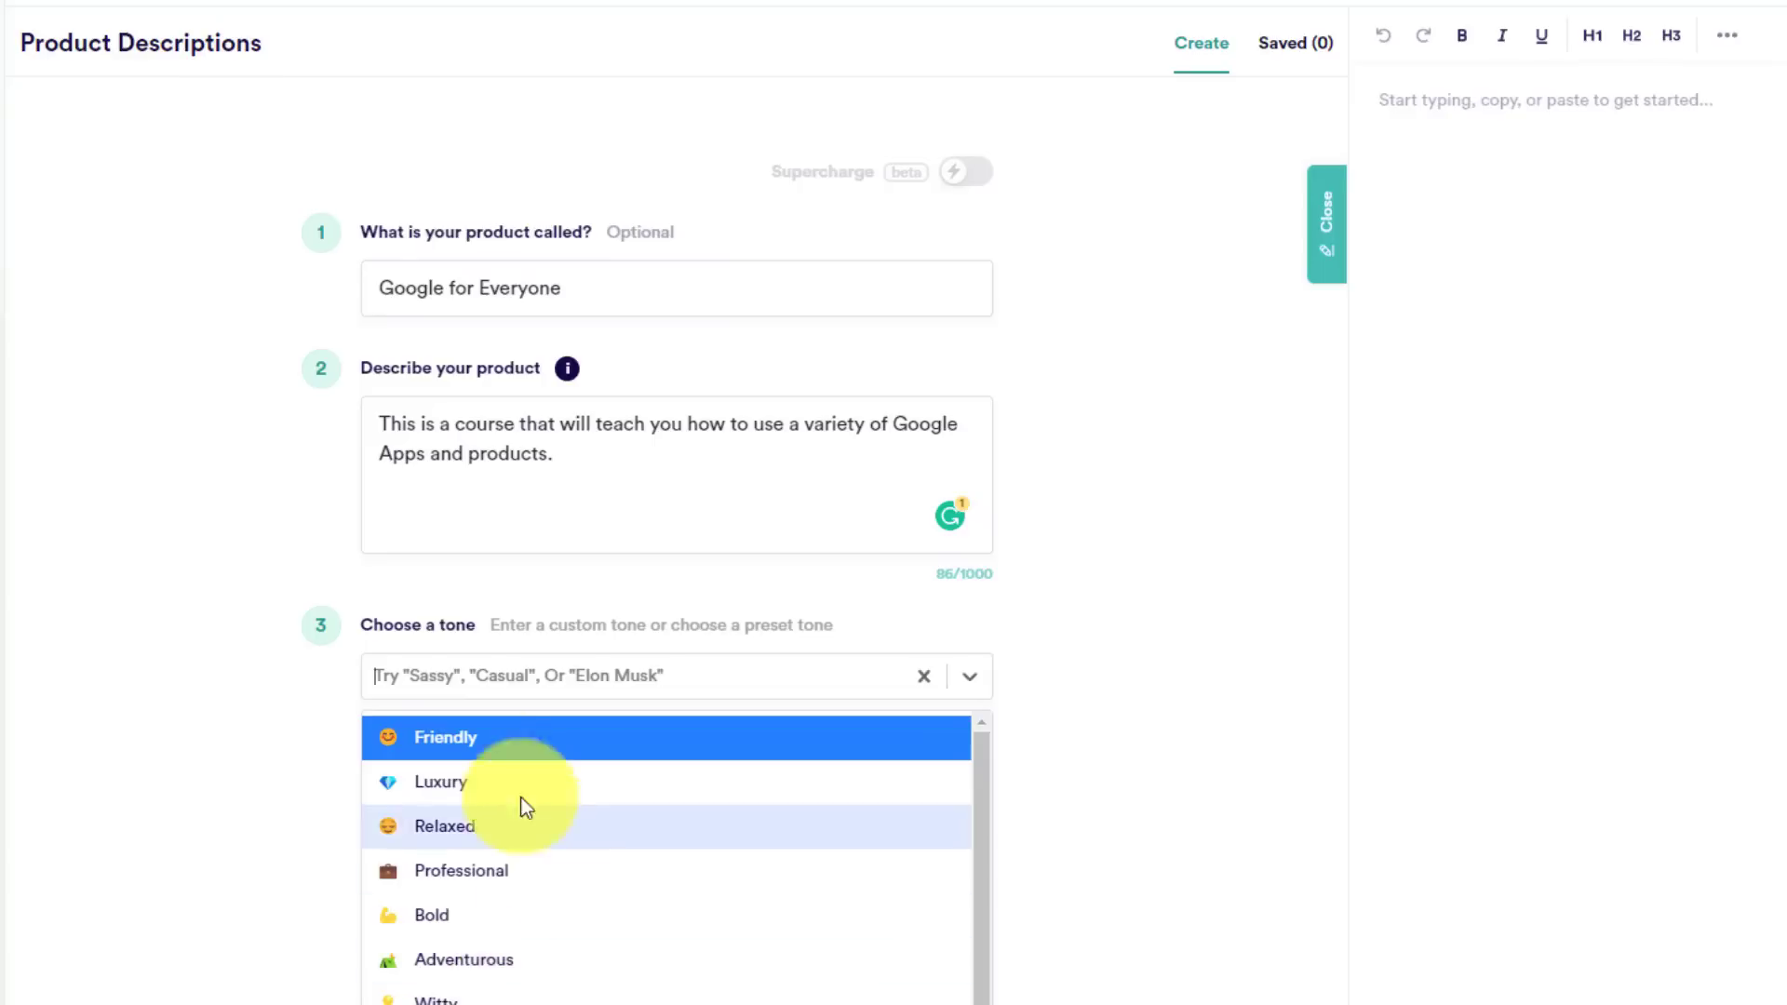
{"action": "left_click", "coordinate": [460, 739]}
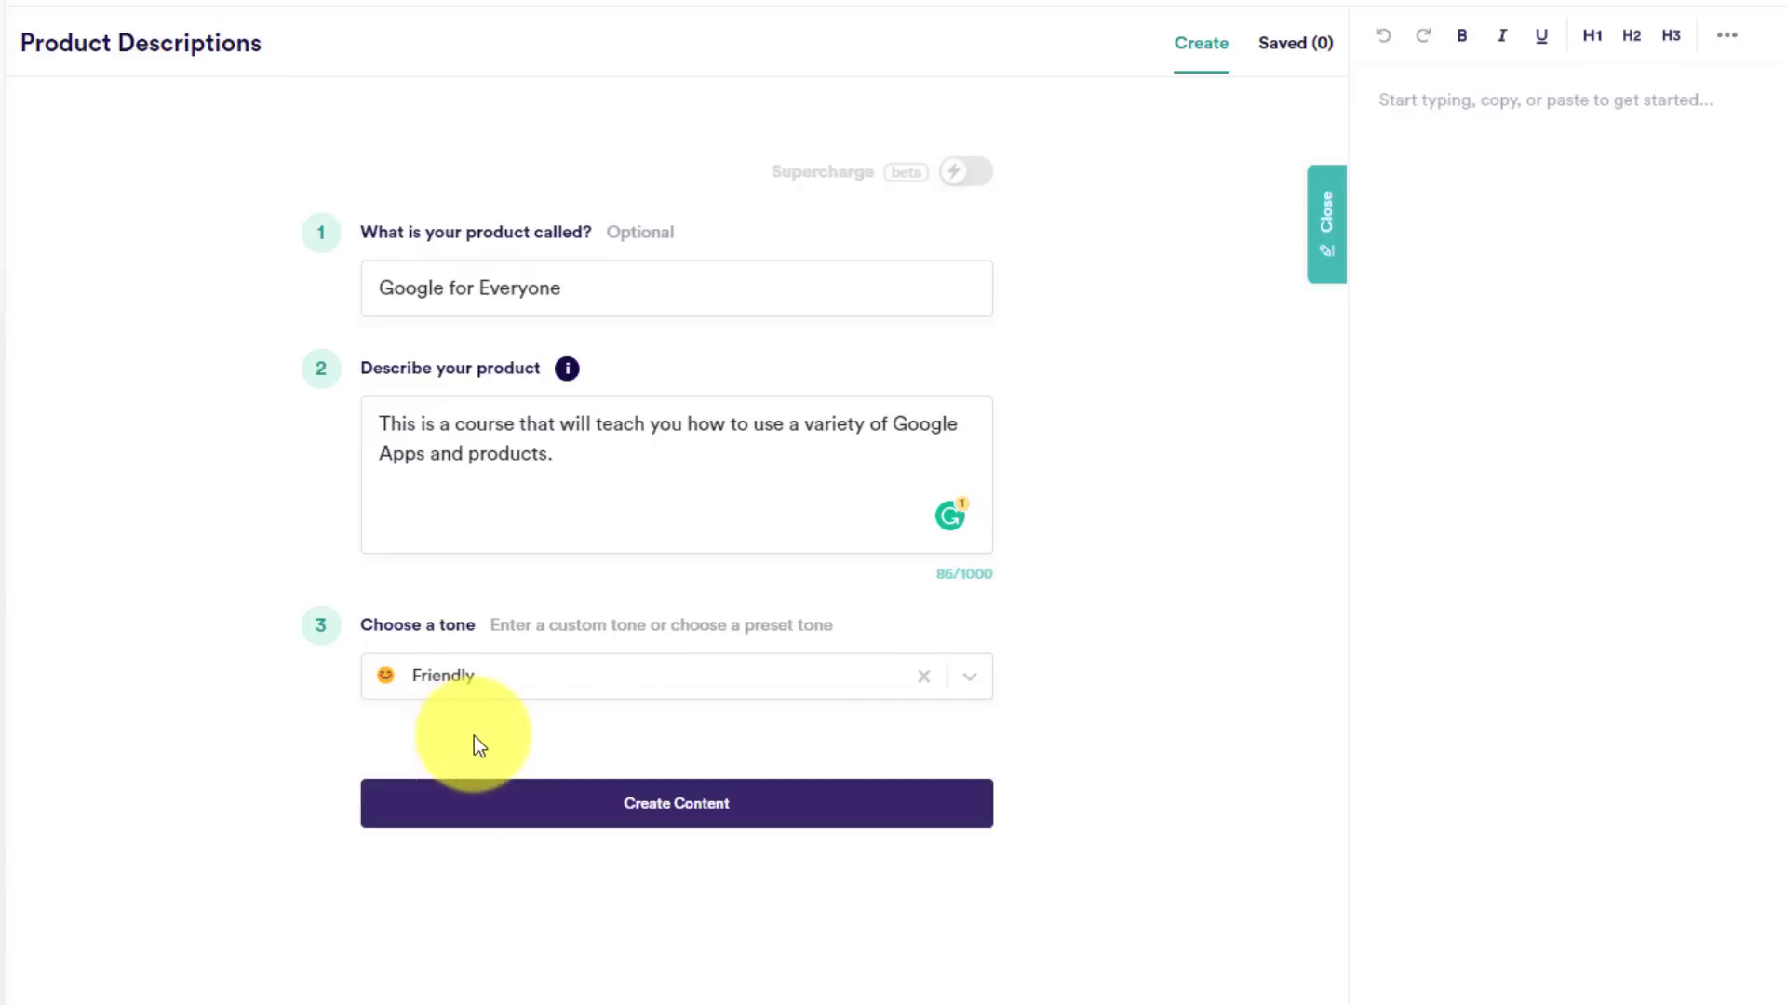
{"action": "left_click", "coordinate": [785, 806]}
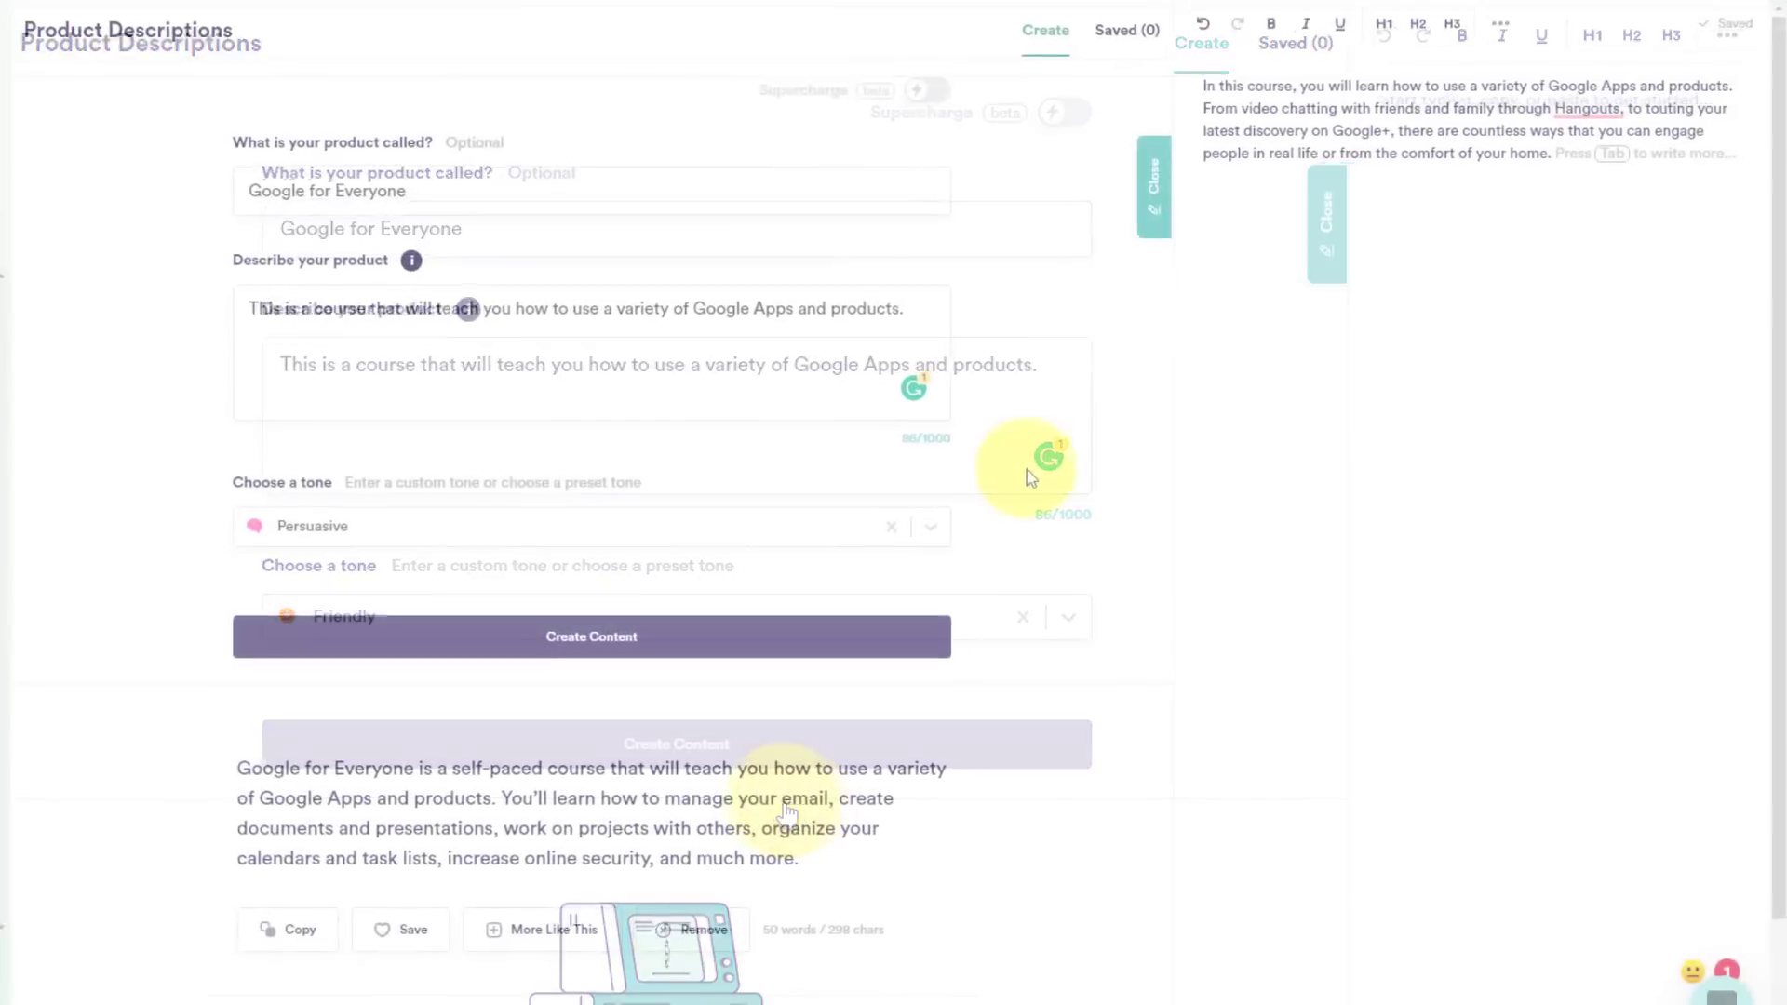
Scroll through the generated Google for Everyone product descriptions.
{"action": "scroll", "coordinate": [1078, 455], "scroll_direction": "down", "scroll_amount": 5}
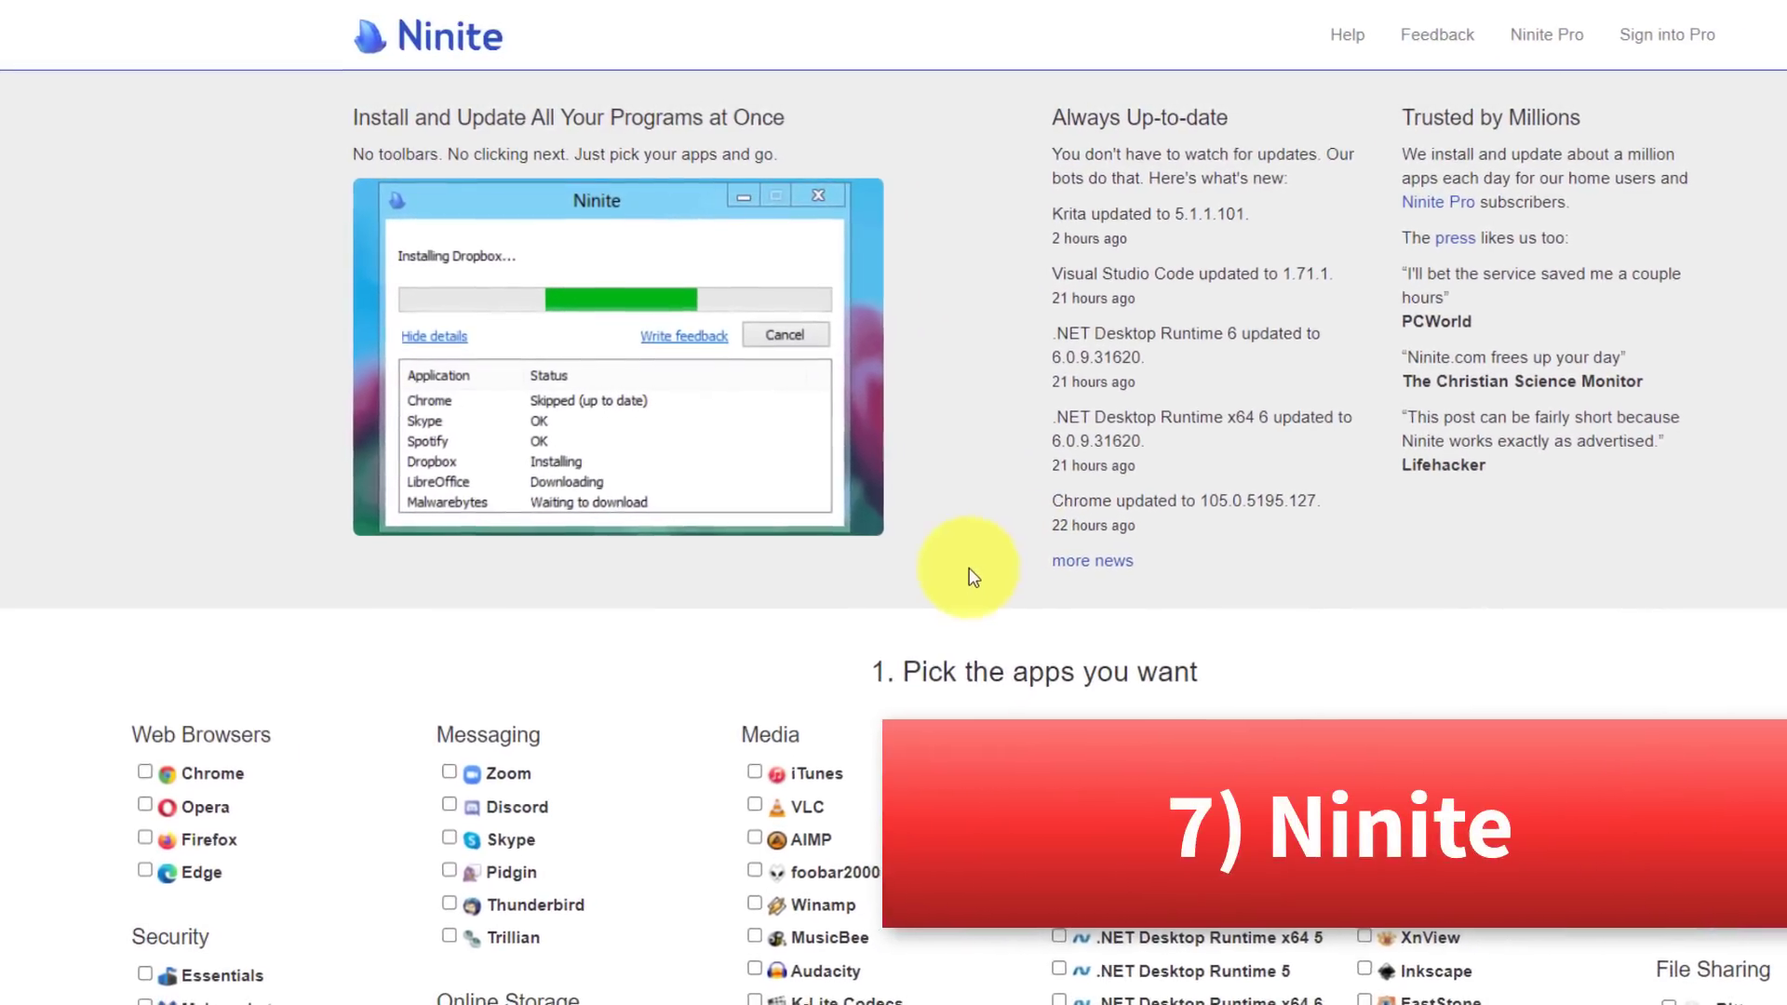
Scroll down to the app categories, from Web Browsers through Security, Utilities and Other.
{"action": "scroll", "coordinate": [960, 568], "scroll_direction": "down", "scroll_amount": 3}
{"action": "scroll", "coordinate": [950, 563], "scroll_direction": "down", "scroll_amount": 1}
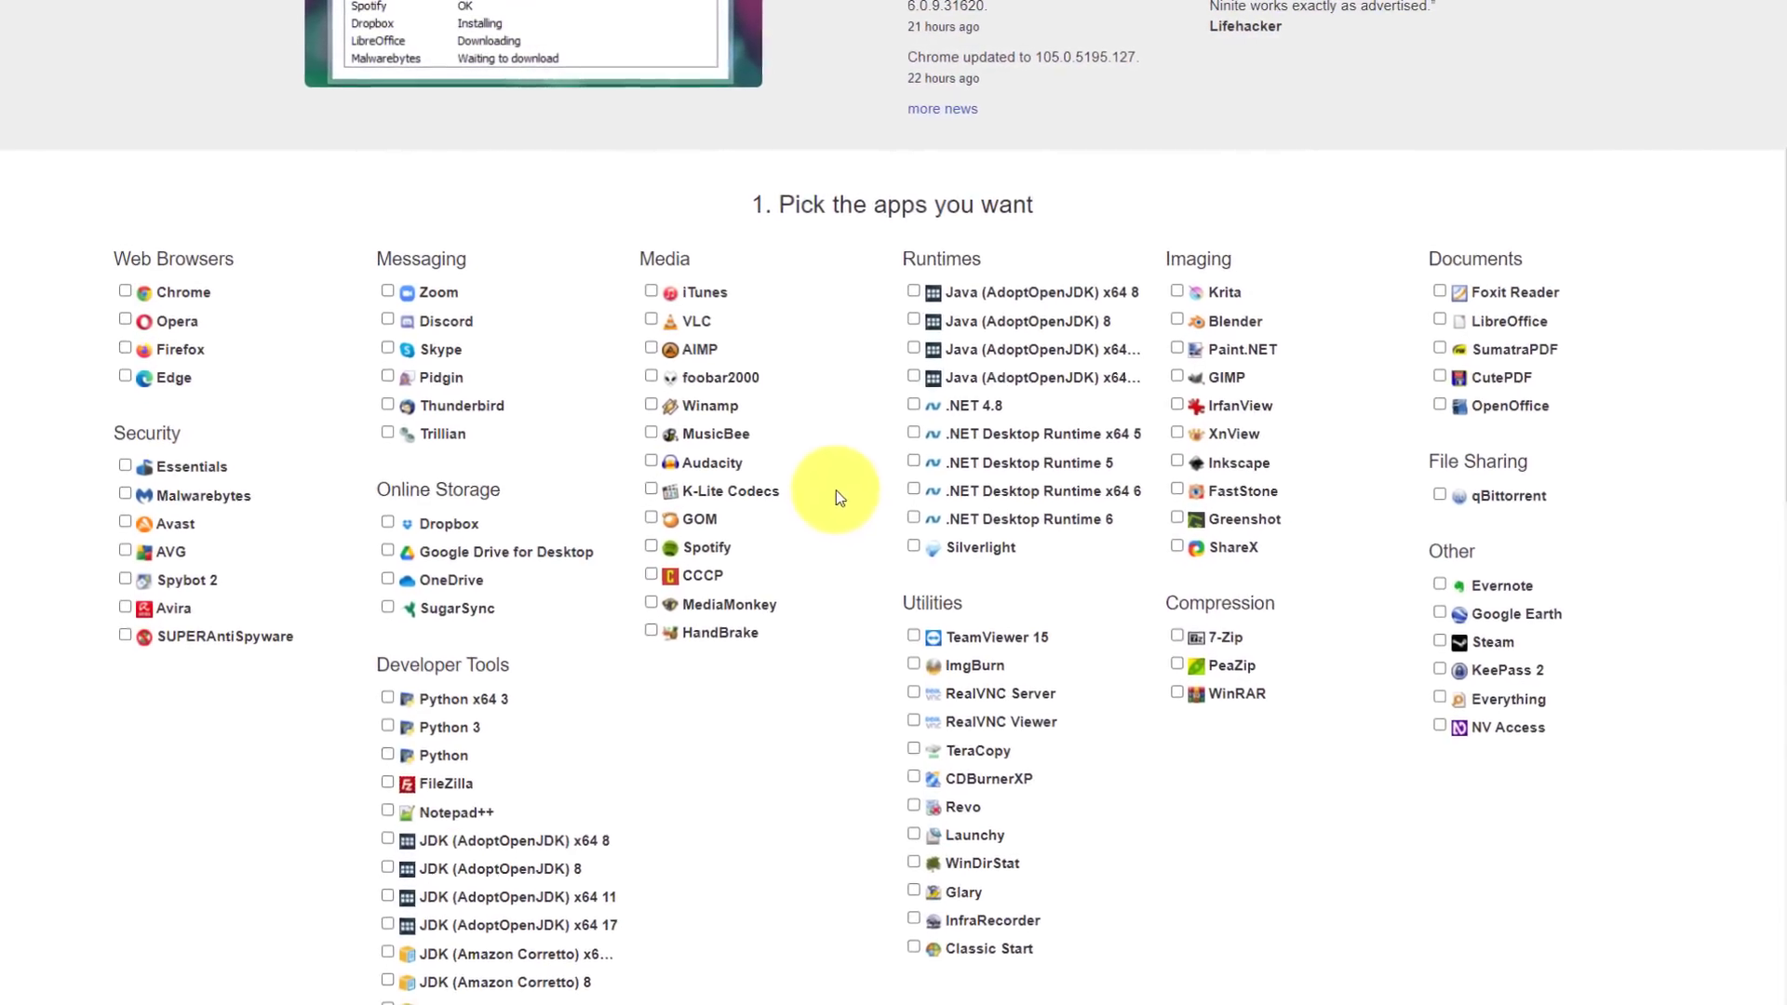
{"action": "scroll", "coordinate": [833, 487], "scroll_direction": "down", "scroll_amount": 2}
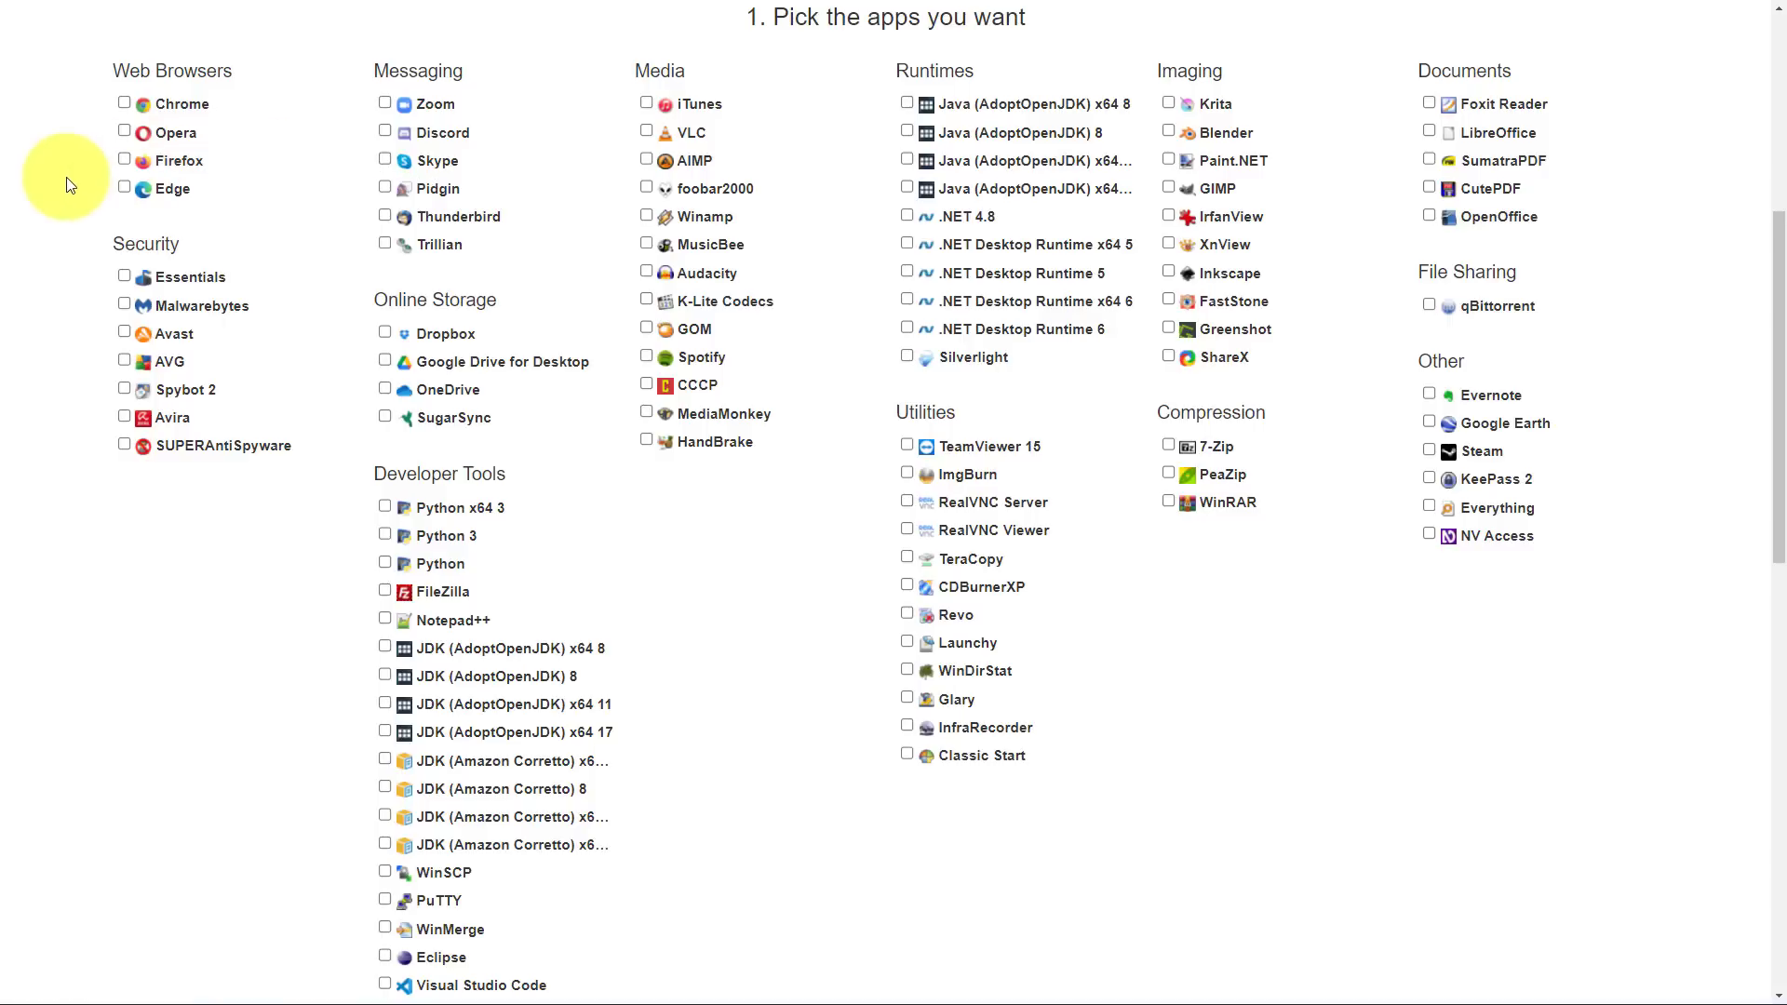
Tick Chrome, Firefox and Thunderbird for installation.
{"action": "left_click", "coordinate": [124, 103]}
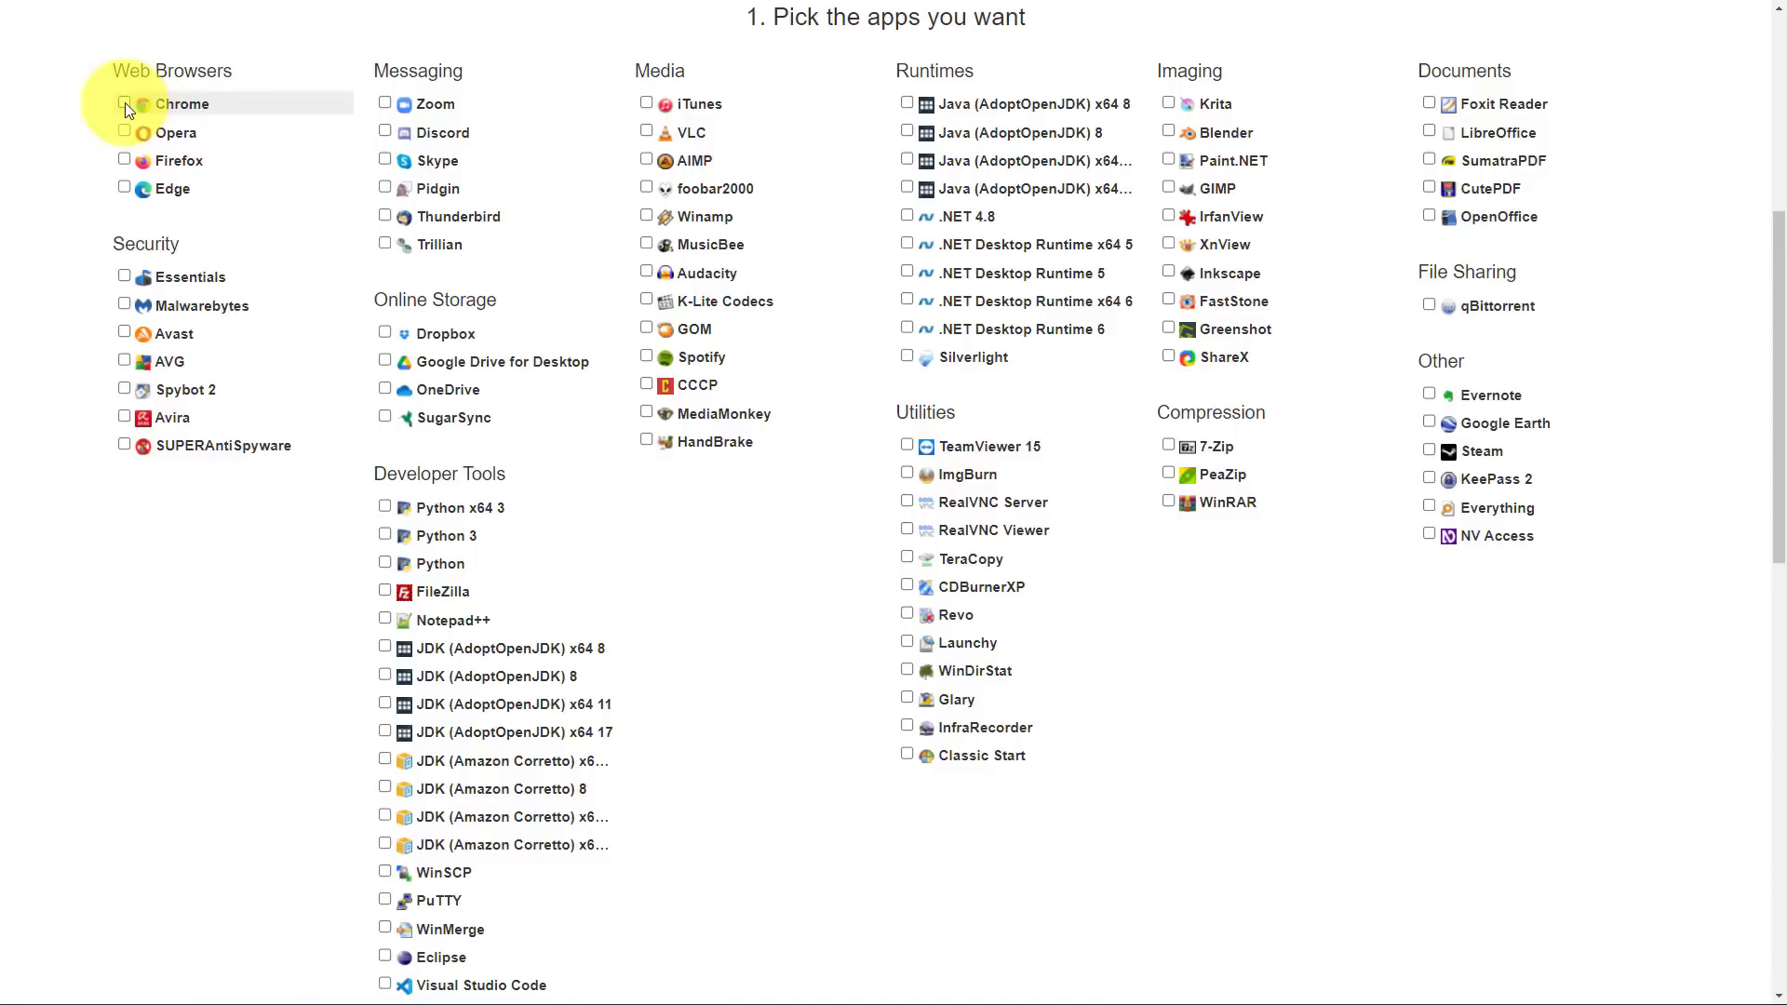
{"action": "left_click", "coordinate": [126, 158]}
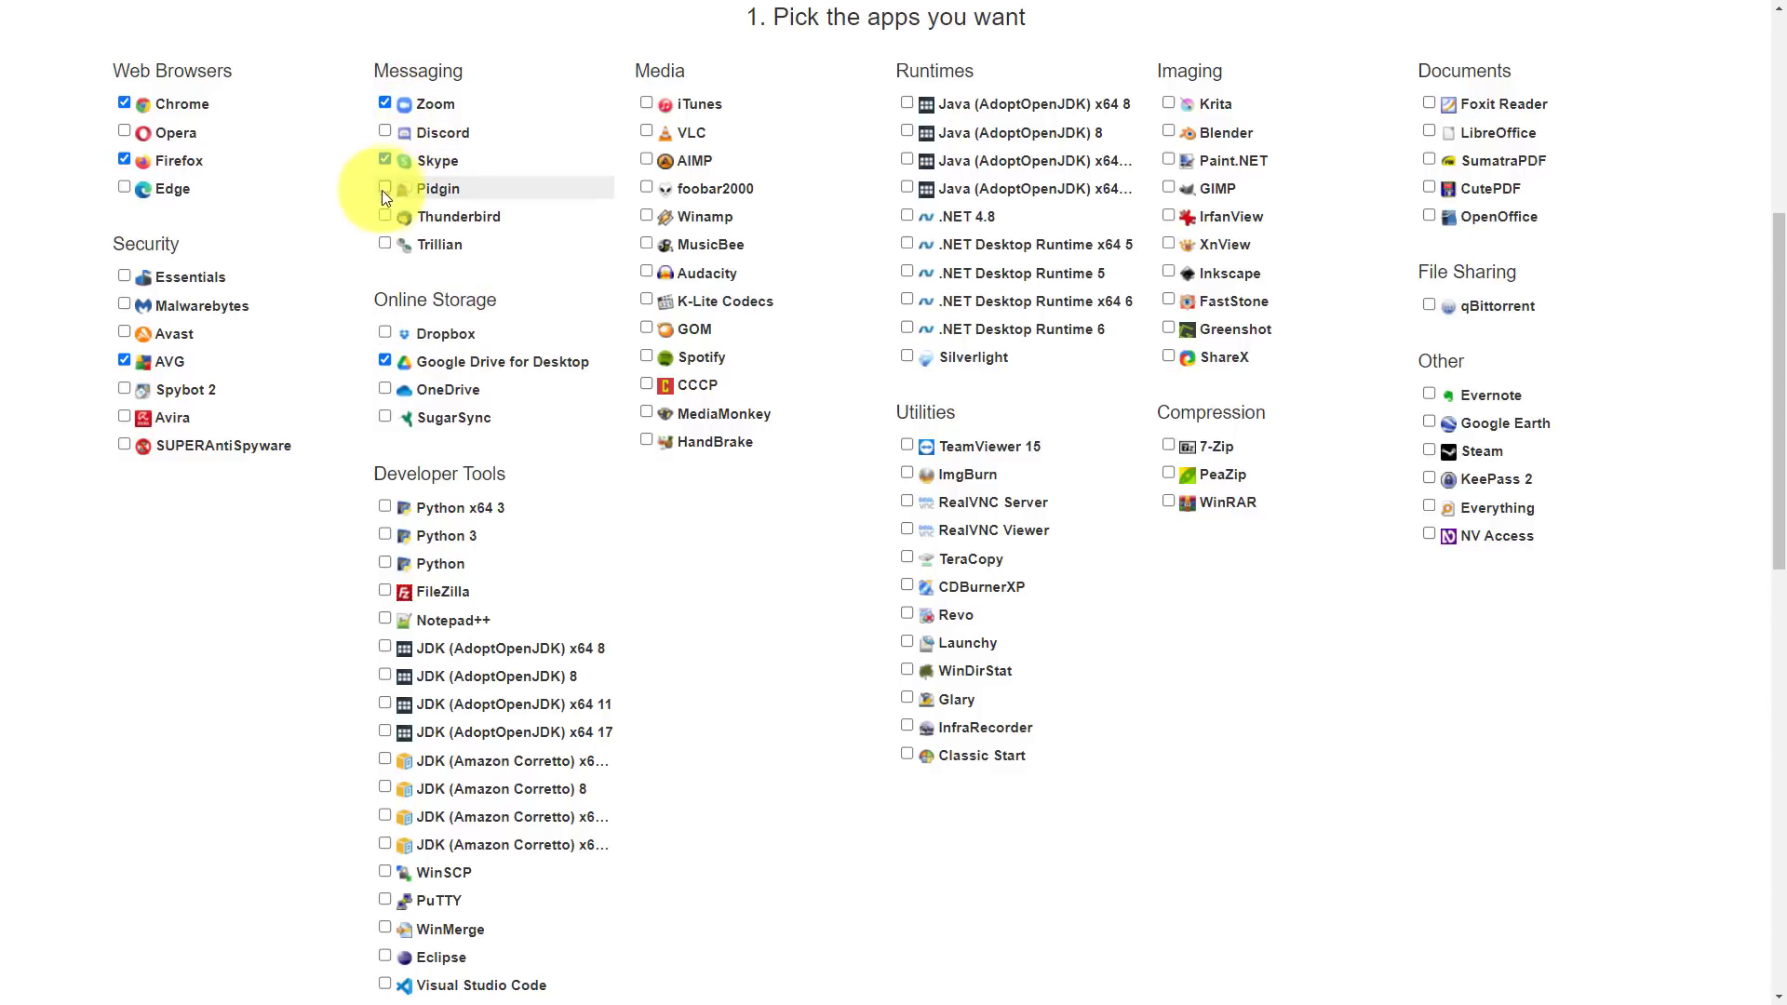
{"action": "left_click", "coordinate": [385, 215]}
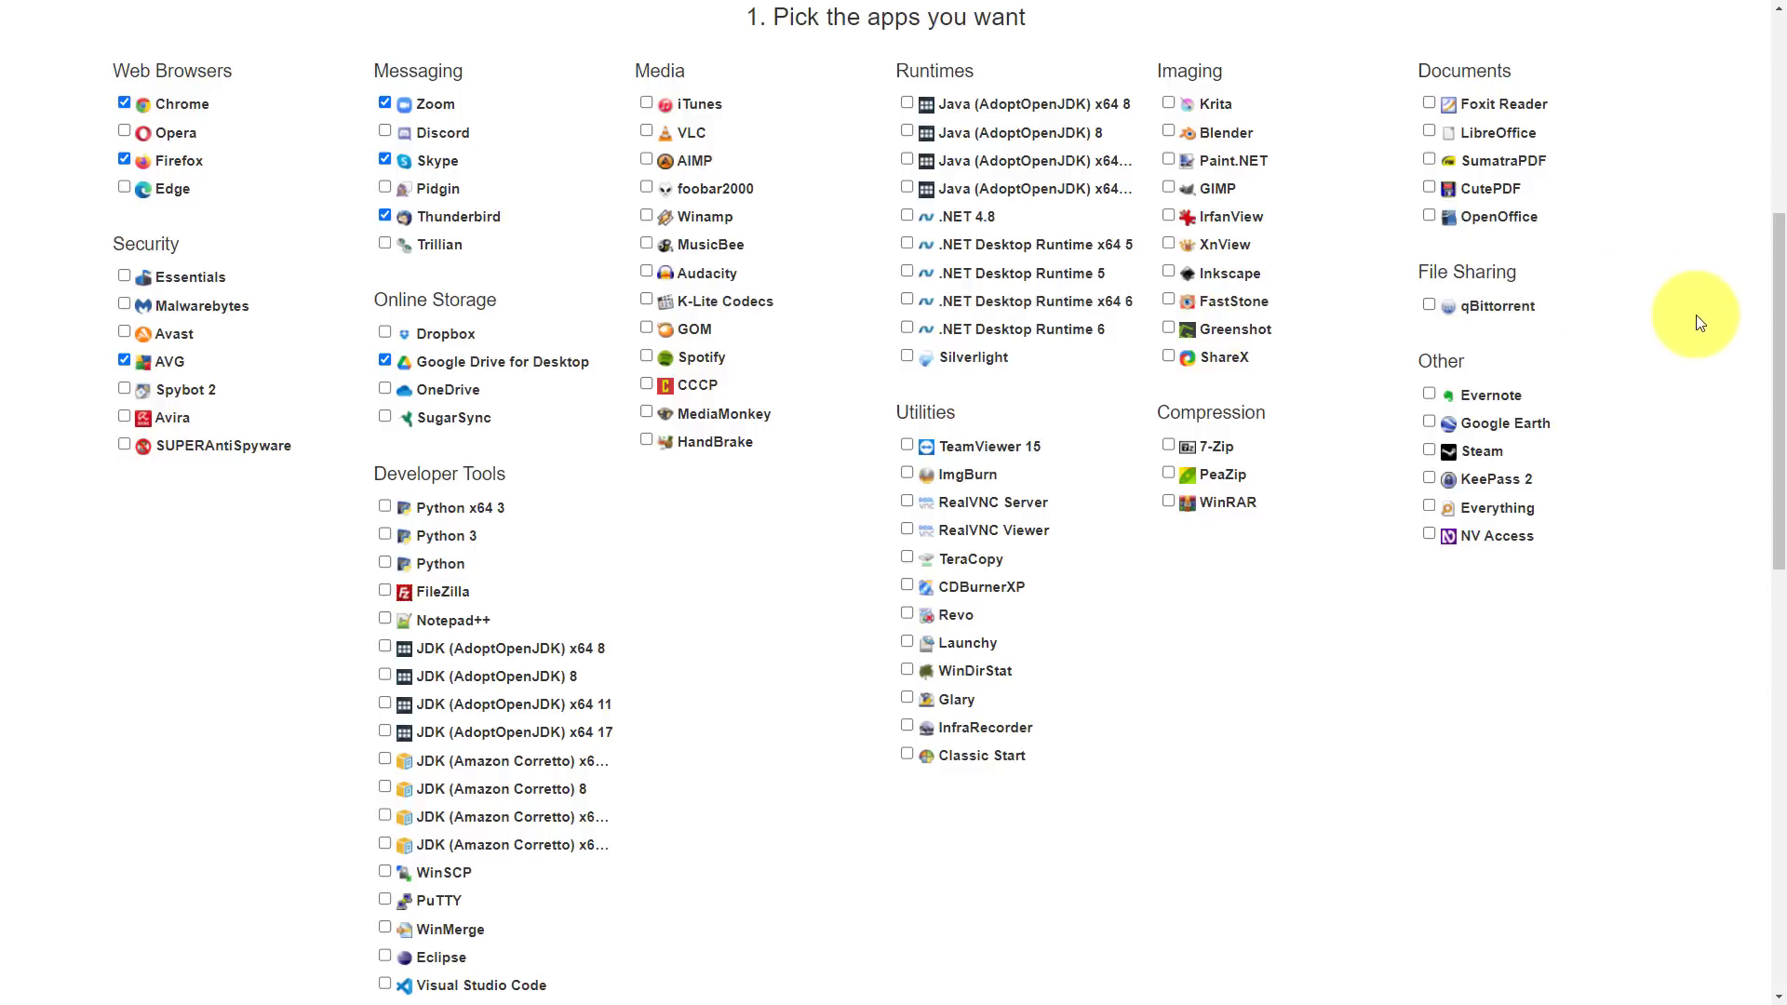
Scroll down to the '2. Download and run your custom installer/updater' section.
{"action": "scroll", "coordinate": [1669, 352], "scroll_direction": "down", "scroll_amount": 9}
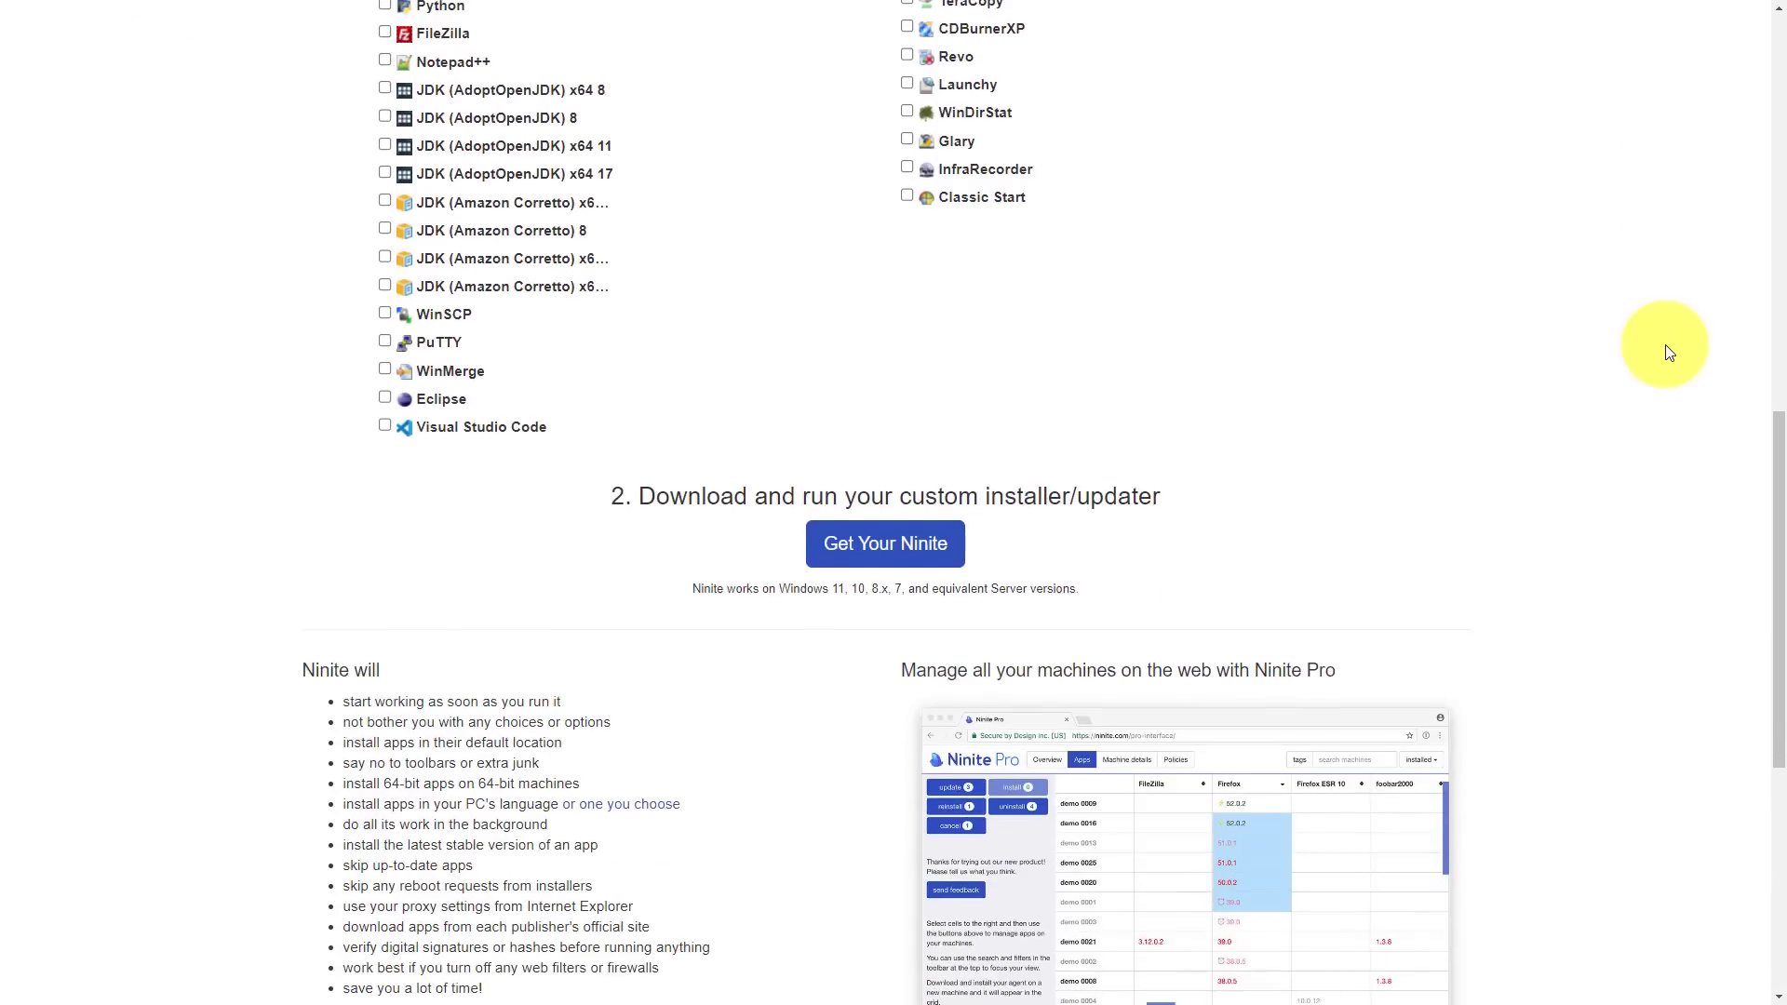